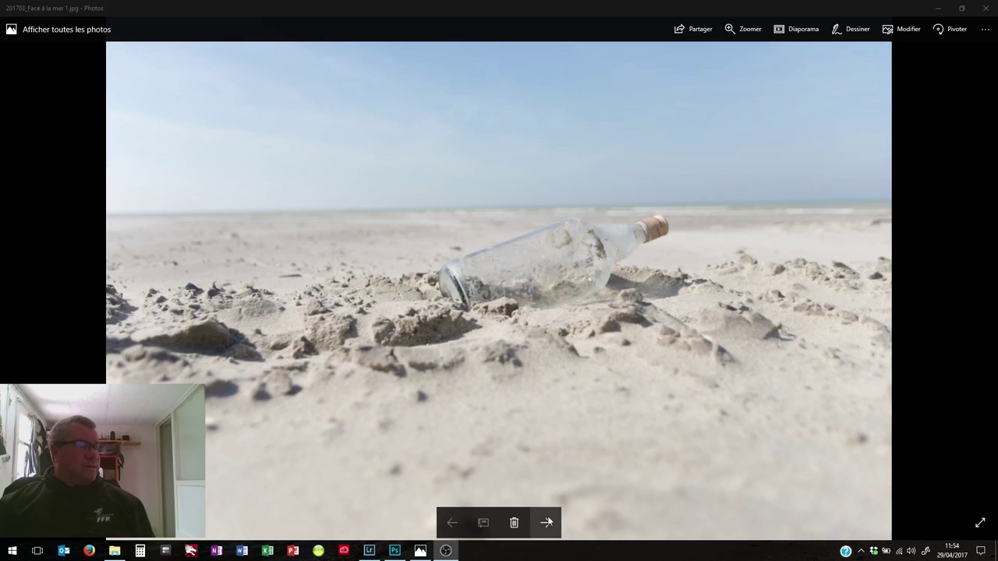
Advance the Windows Photos viewer to the second Face à la mer beach photo.
click(545, 523)
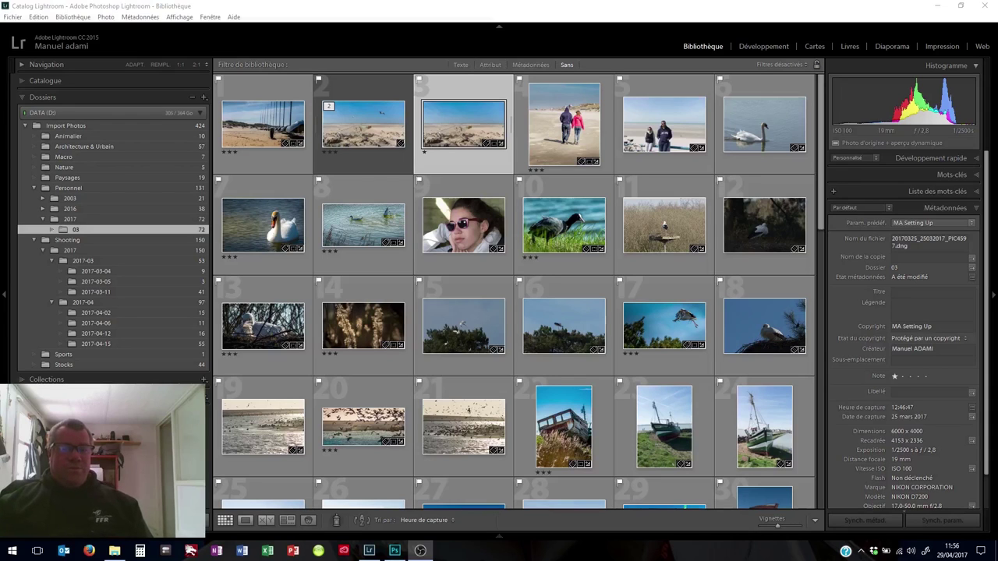
mouse_move(463, 123)
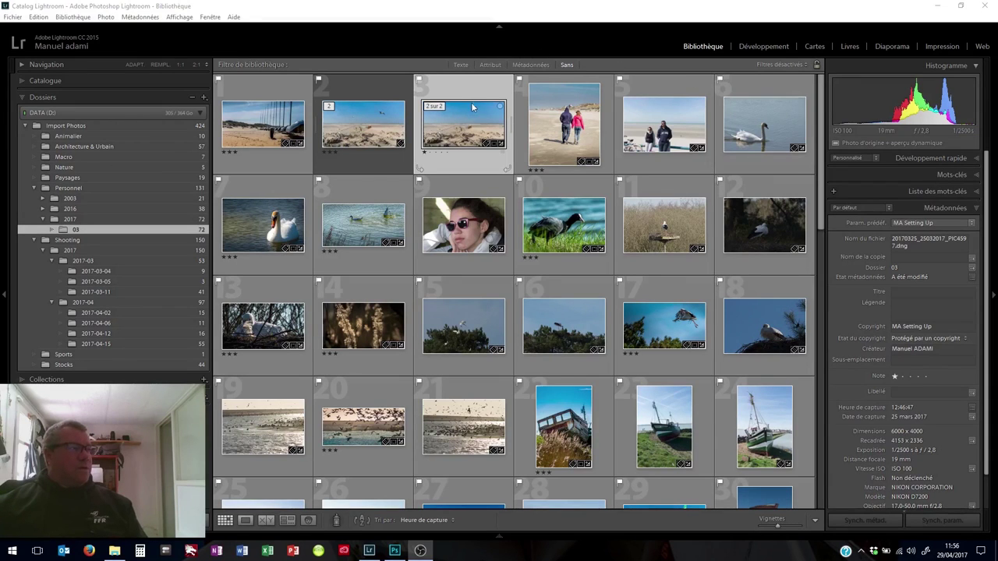
Bring Lightroom forward, enlarge the beach bottle thumbnail and switch to the Développement module.
click(466, 93)
double_click(466, 93)
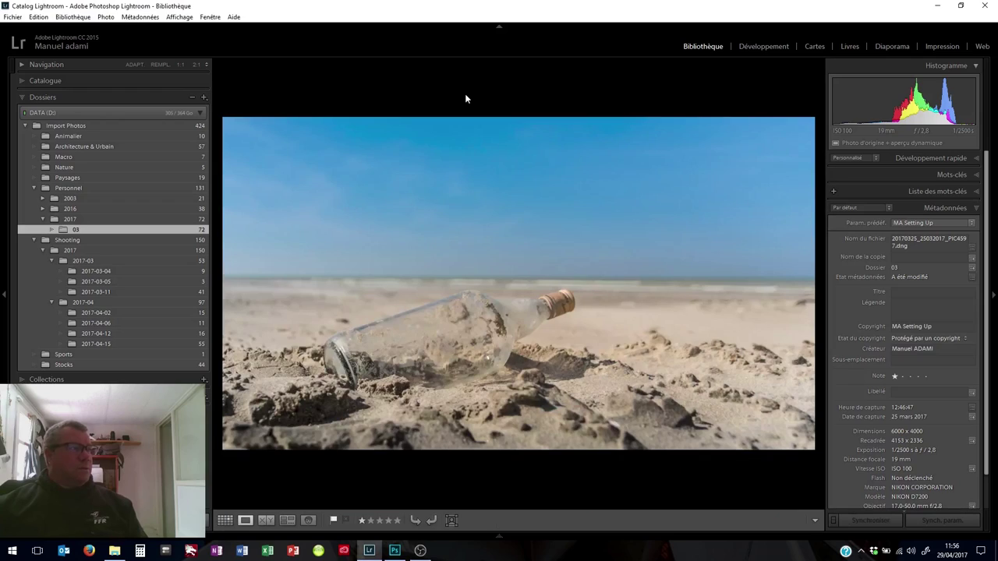
click(770, 45)
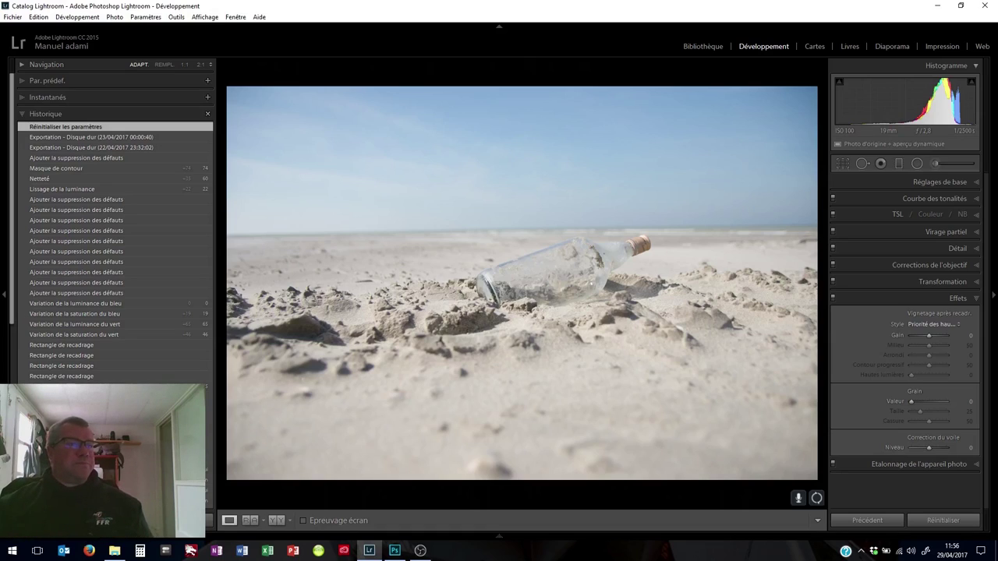
In Réglages de base, set Highlights −100, Shadows +100, Whites +33 and Blacks −71 with clipping preview.
click(931, 181)
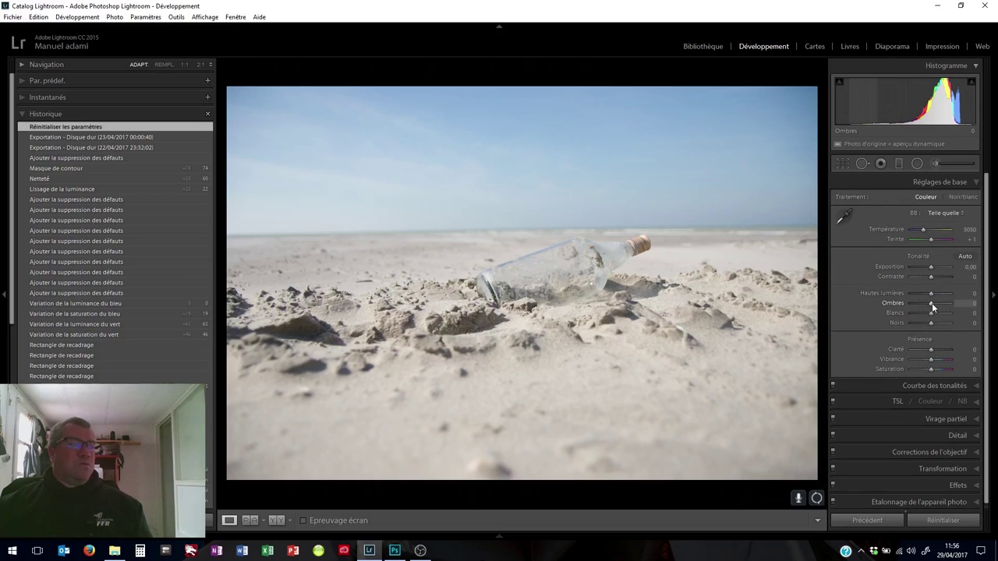
mouse_move(930, 304)
mouse_down()
mouse_move(952, 304)
mouse_move(908, 293)
mouse_up()
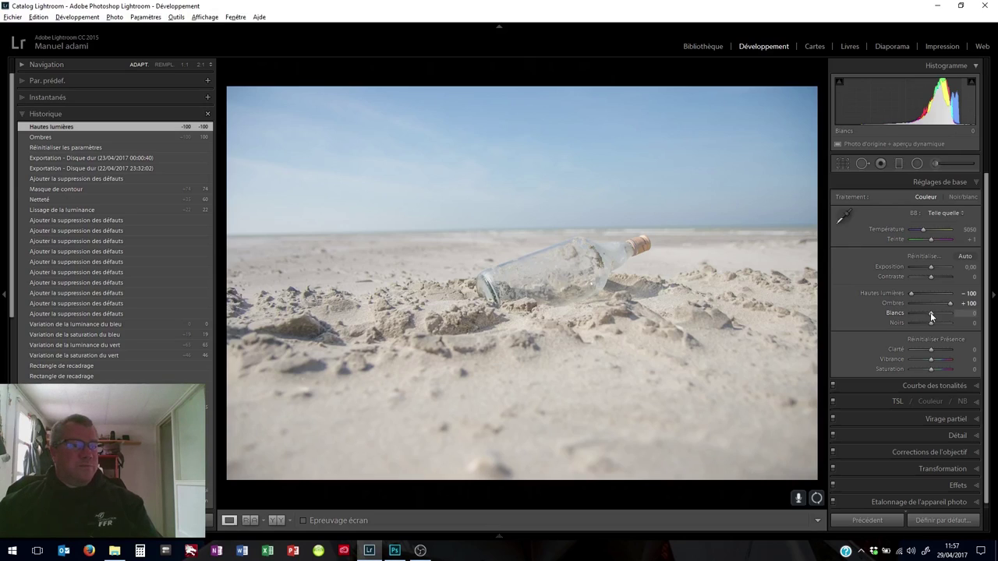
drag(929, 312, 936, 311)
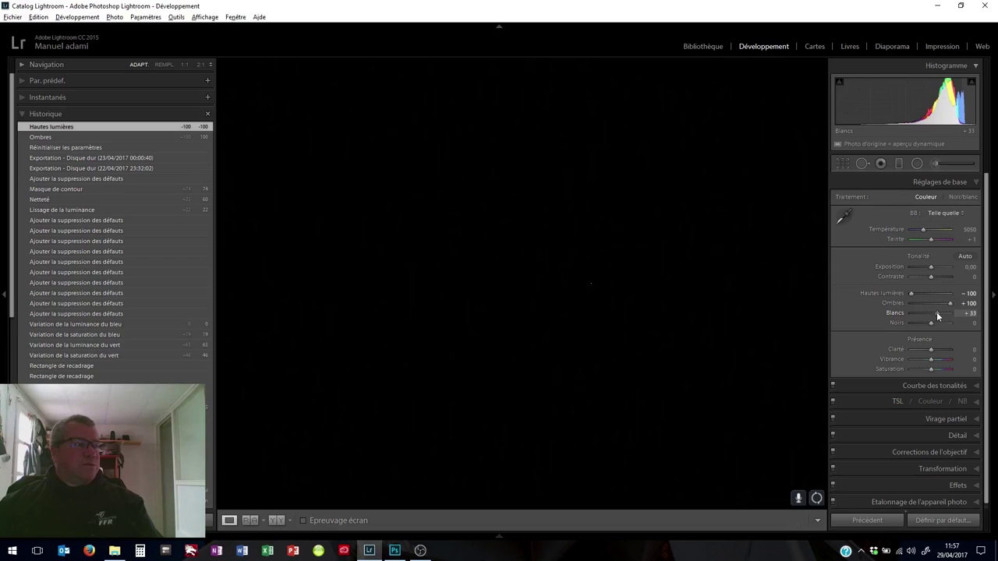
drag(936, 312, 936, 312)
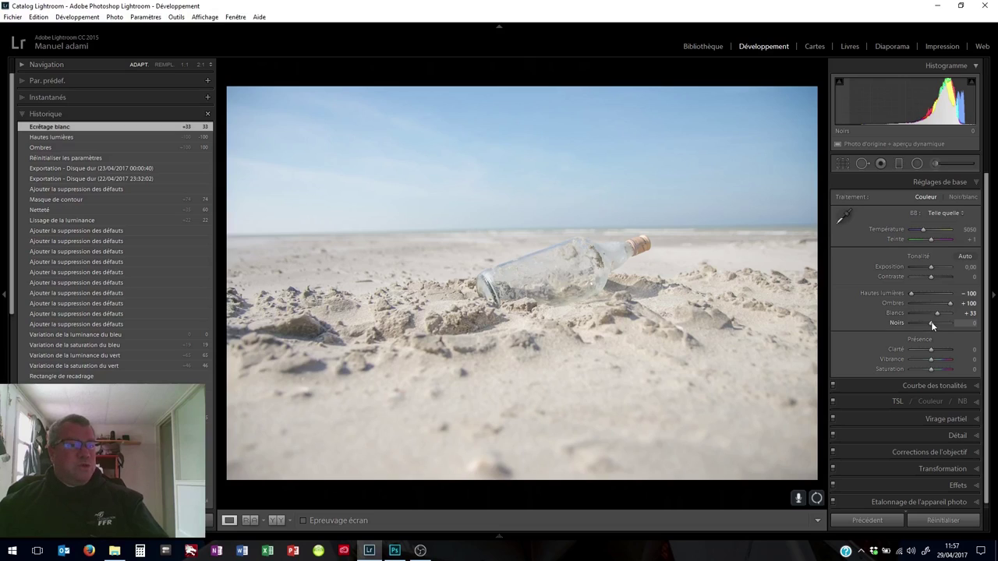
key(alt)
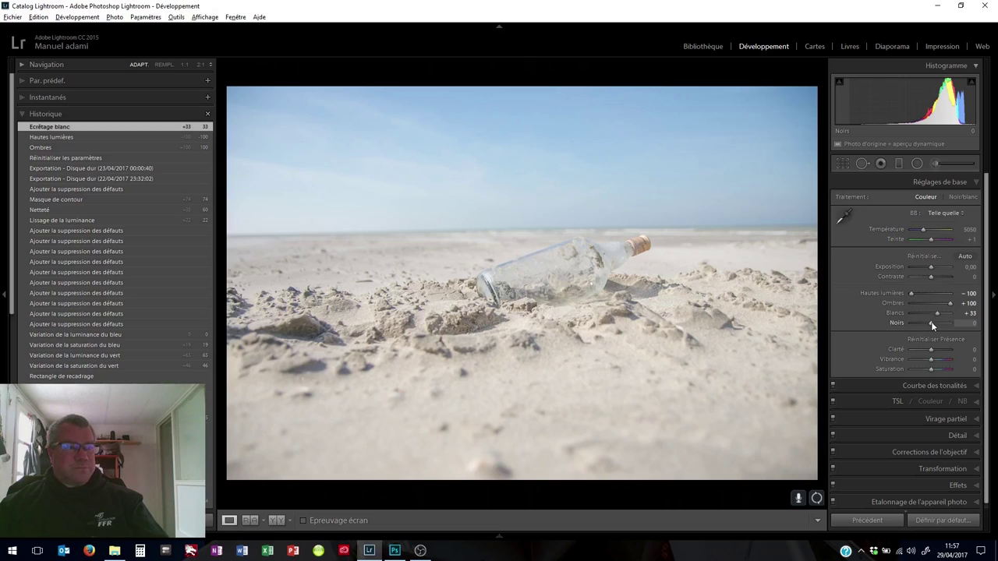
drag(933, 326, 917, 321)
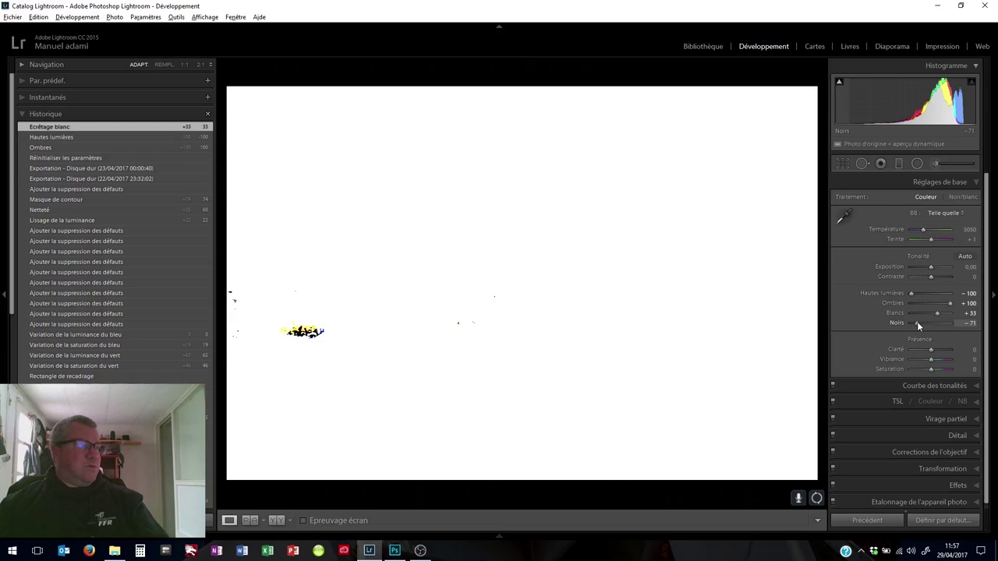
drag(916, 321, 917, 321)
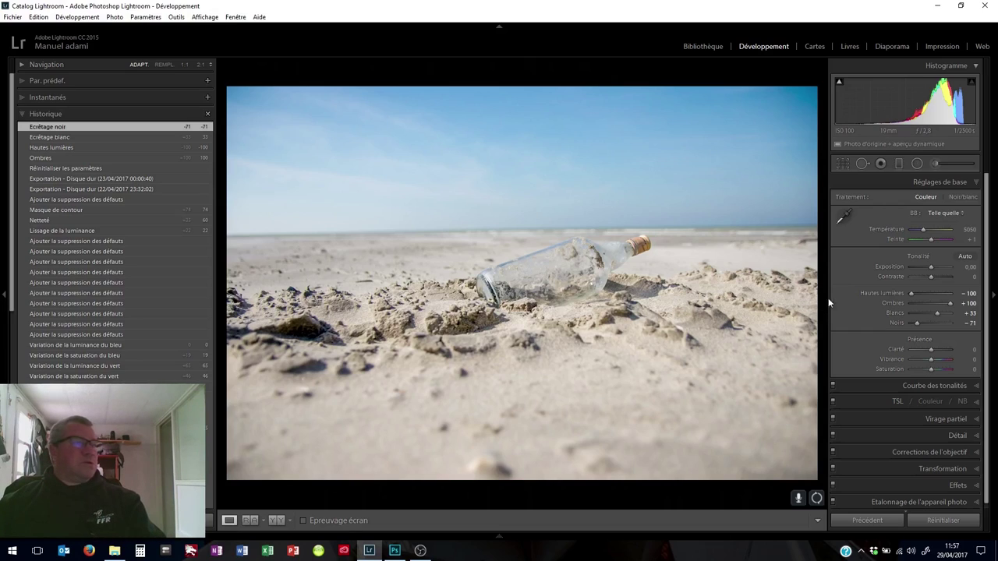
Warm the white balance to a Température of 5817.
click(922, 229)
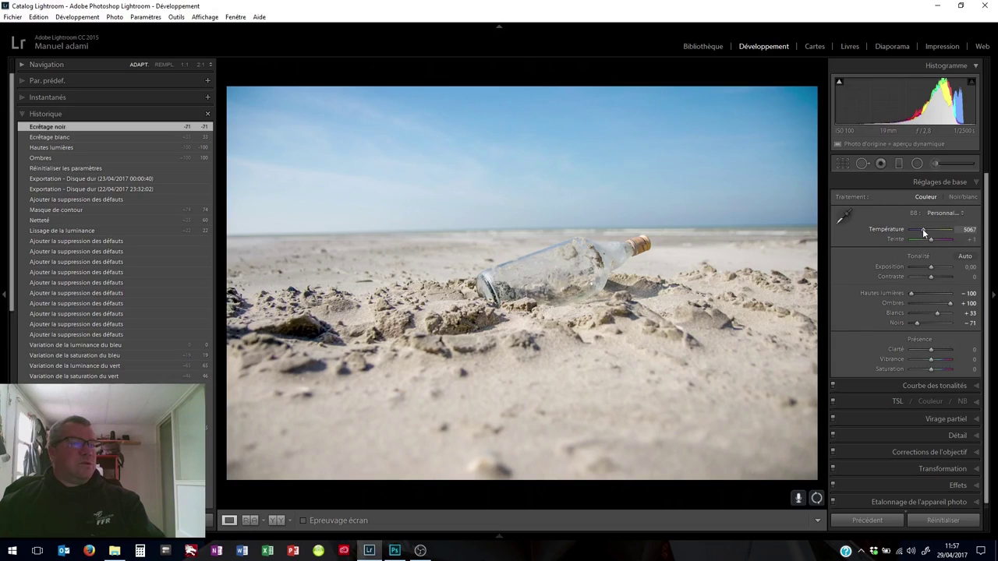
drag(922, 229, 926, 229)
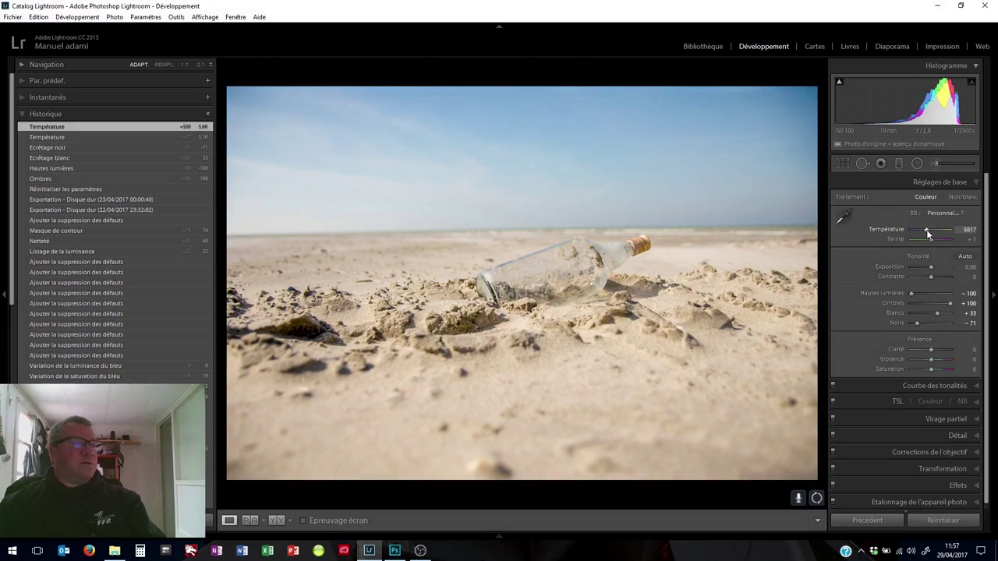
key(Up)
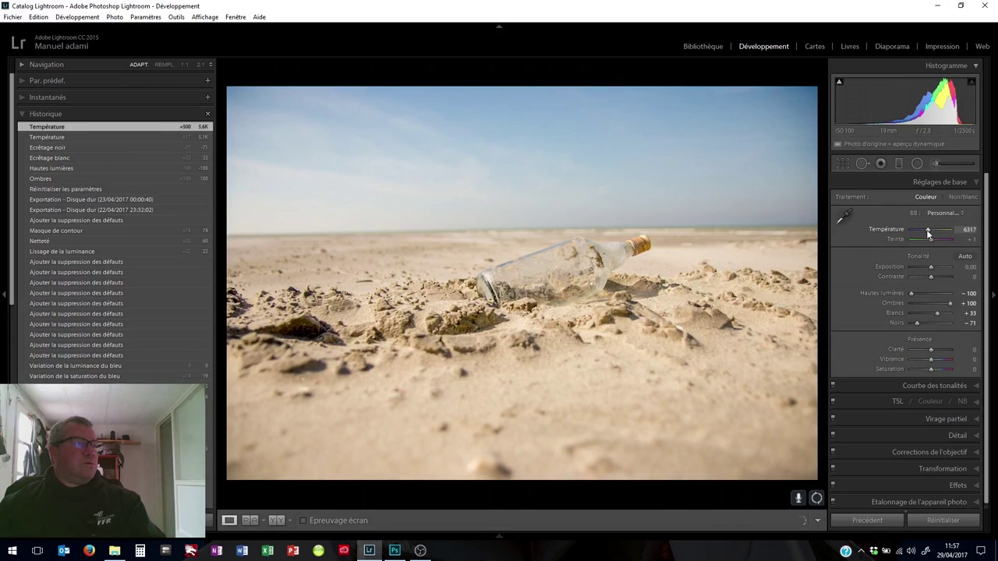
key(Down)
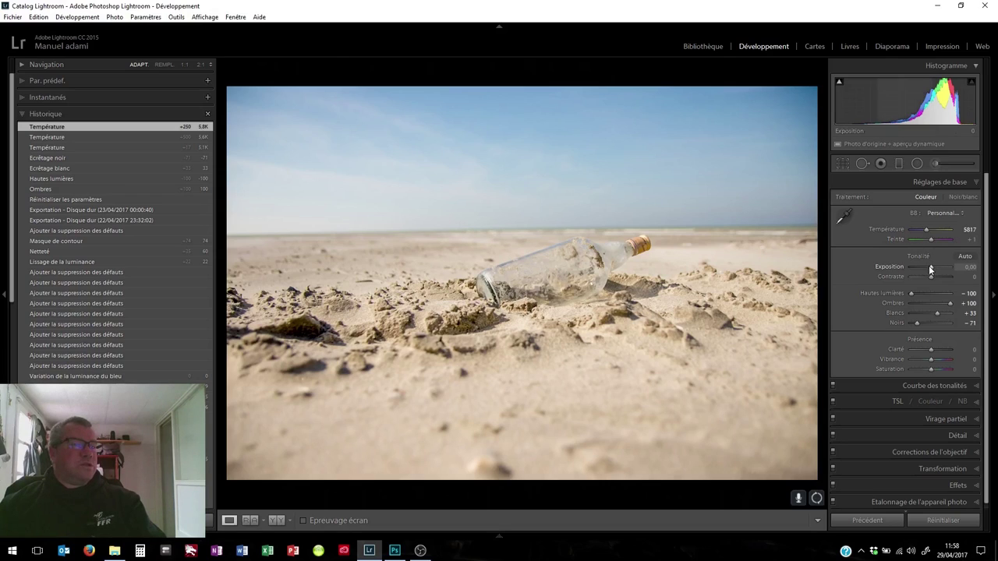
Lower the Exposition to −0.50.
drag(929, 265, 927, 266)
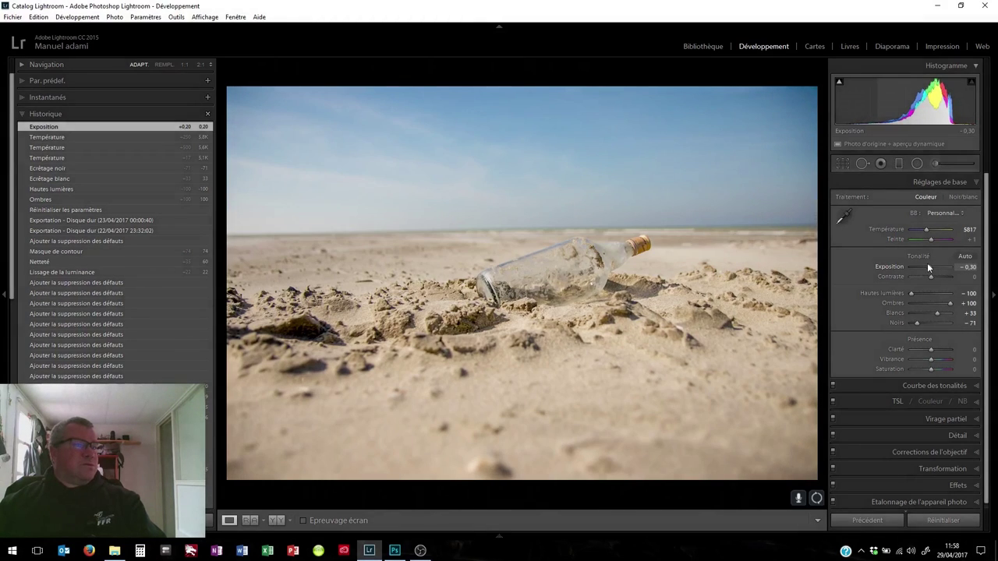
drag(927, 263, 928, 265)
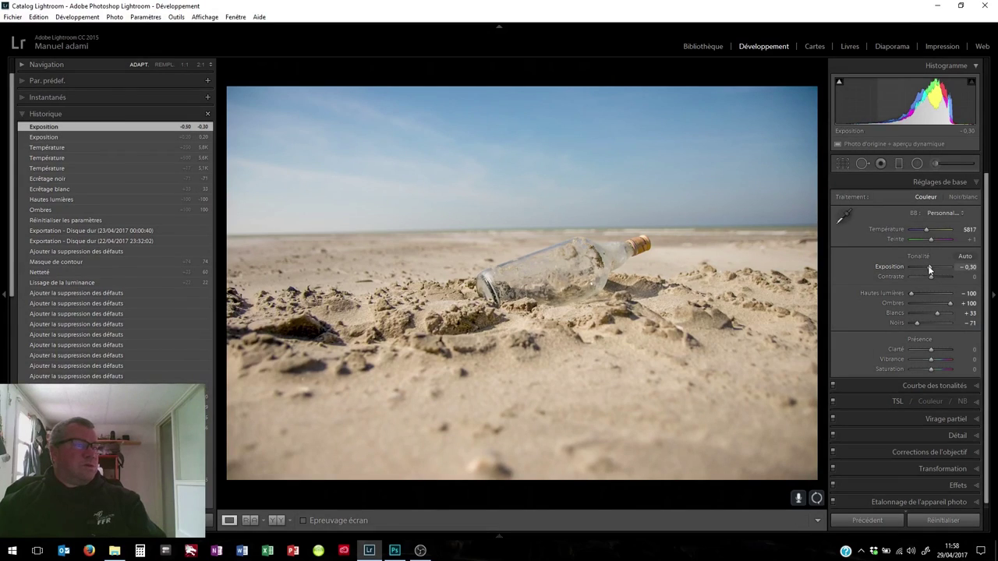
drag(929, 268, 930, 270)
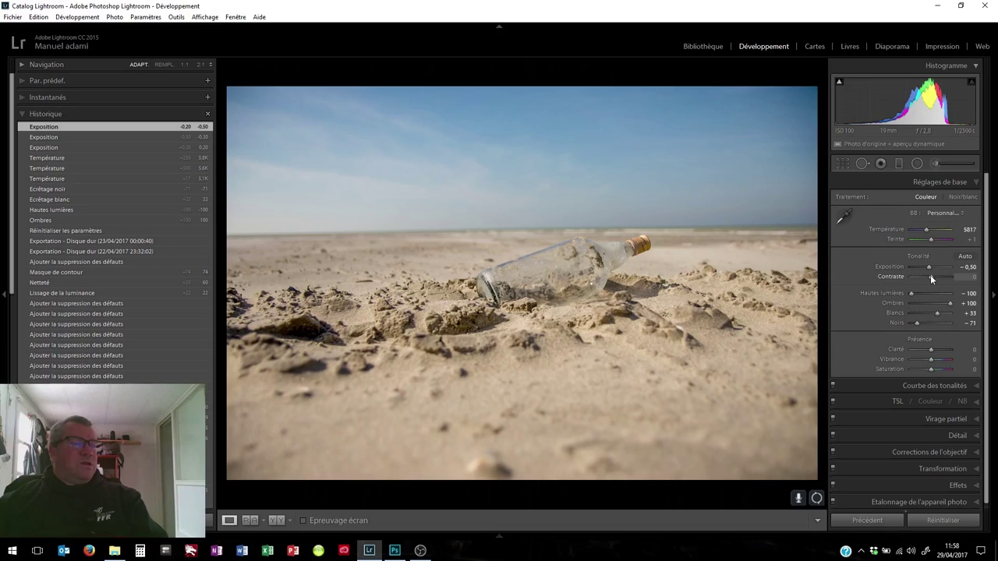
Set Contraste +9, Clarté +12 and Vibrance +12, leaving Saturation at 0.
drag(929, 277, 932, 279)
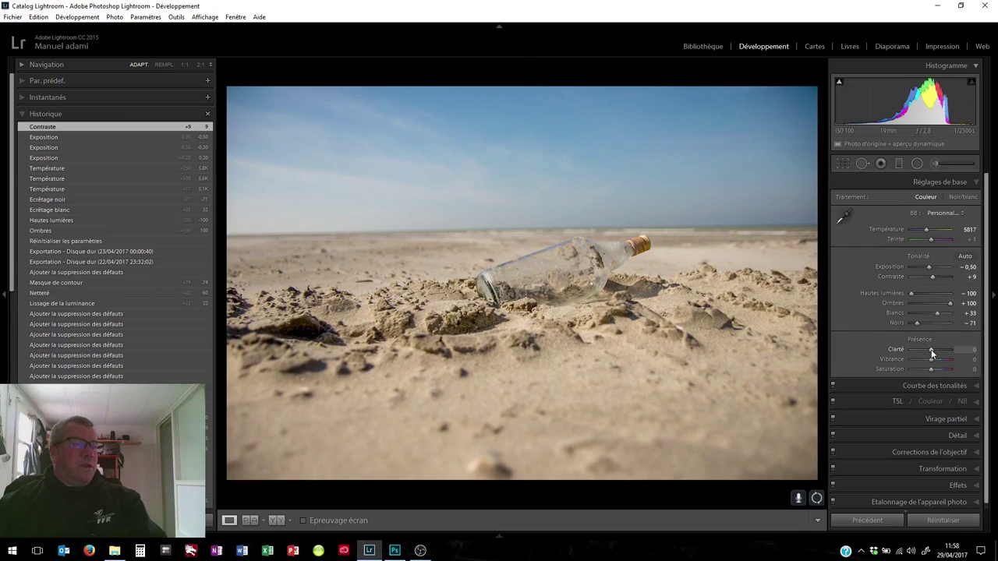
drag(932, 351, 933, 351)
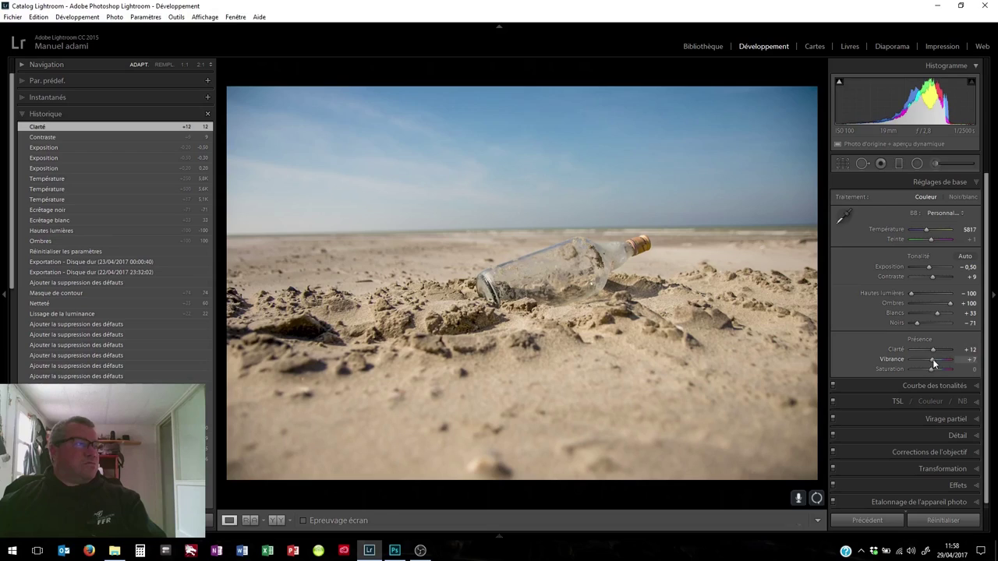
drag(932, 362, 936, 362)
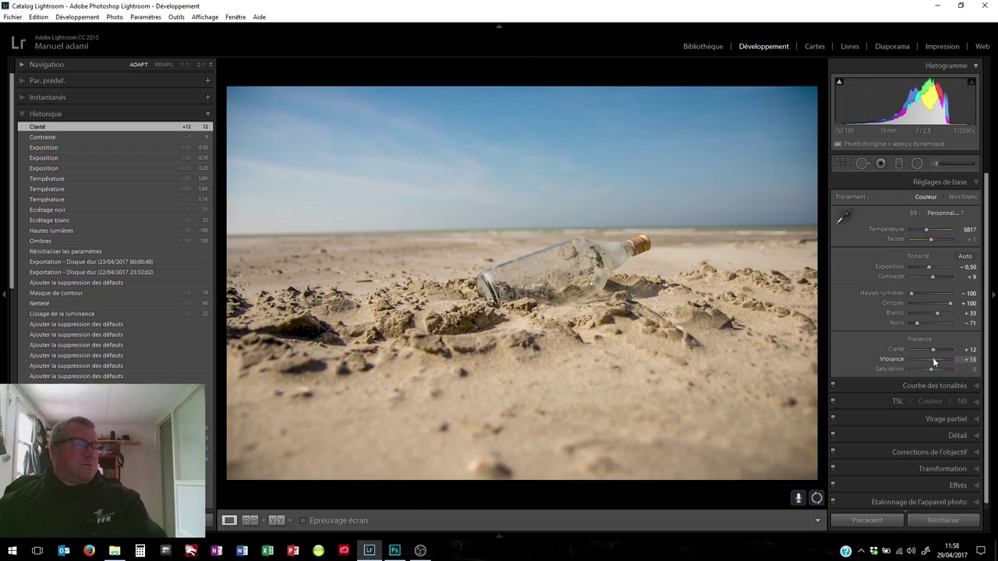
drag(933, 359, 932, 362)
drag(932, 359, 929, 360)
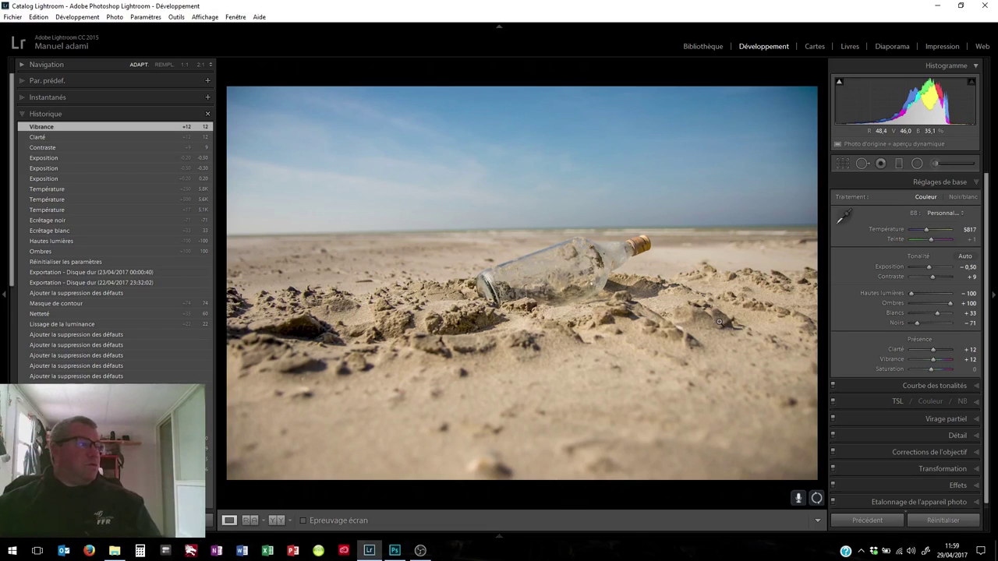
Crop the photo to a 16 x 9 aspect, tightened and repositioned around the bottle.
click(841, 164)
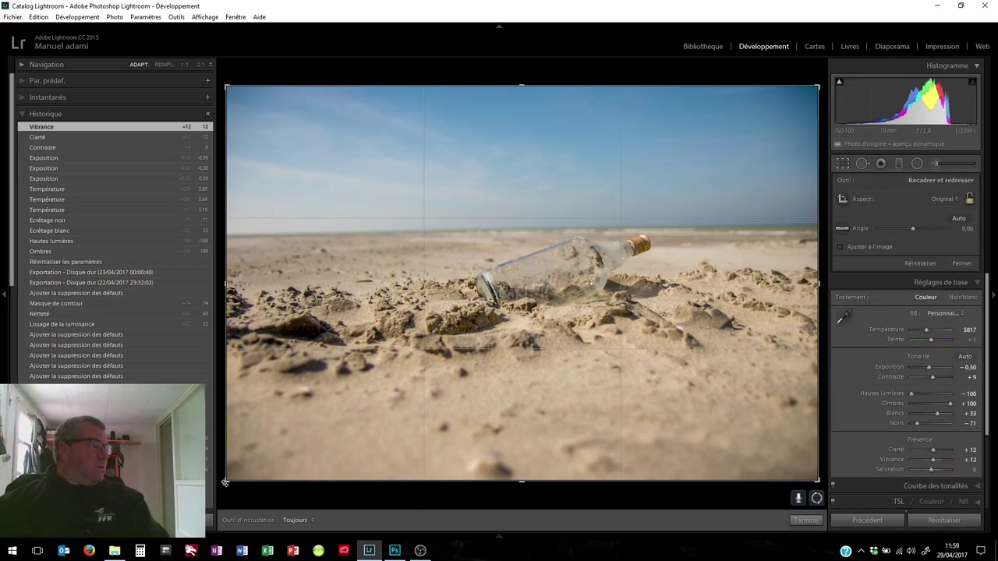
click(946, 201)
click(851, 322)
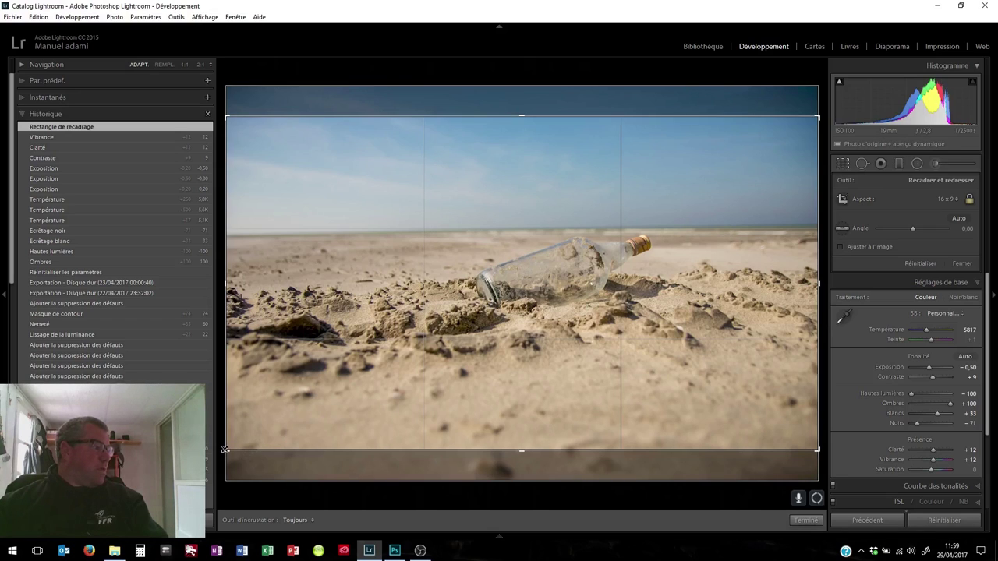
drag(224, 449, 280, 421)
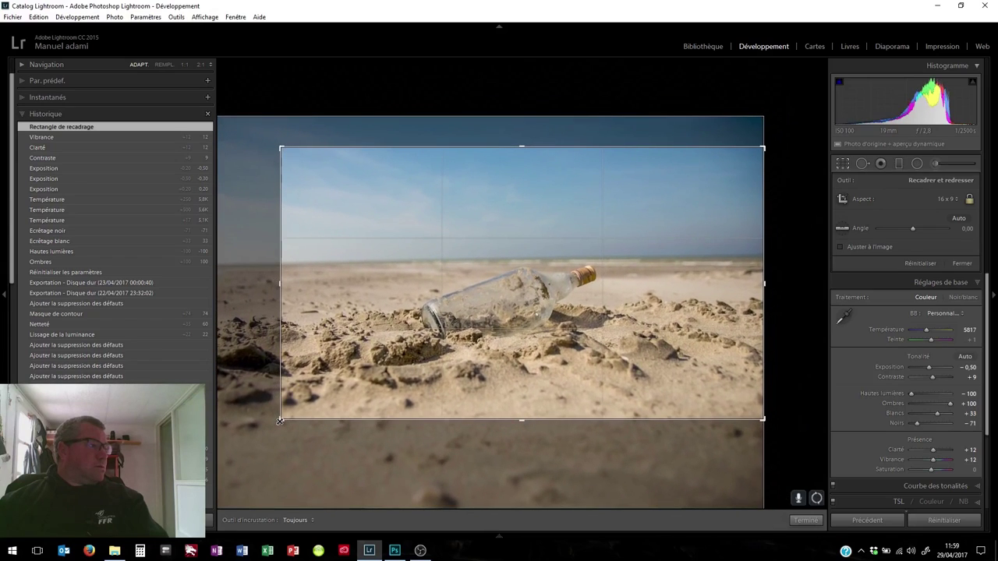
drag(279, 421, 280, 421)
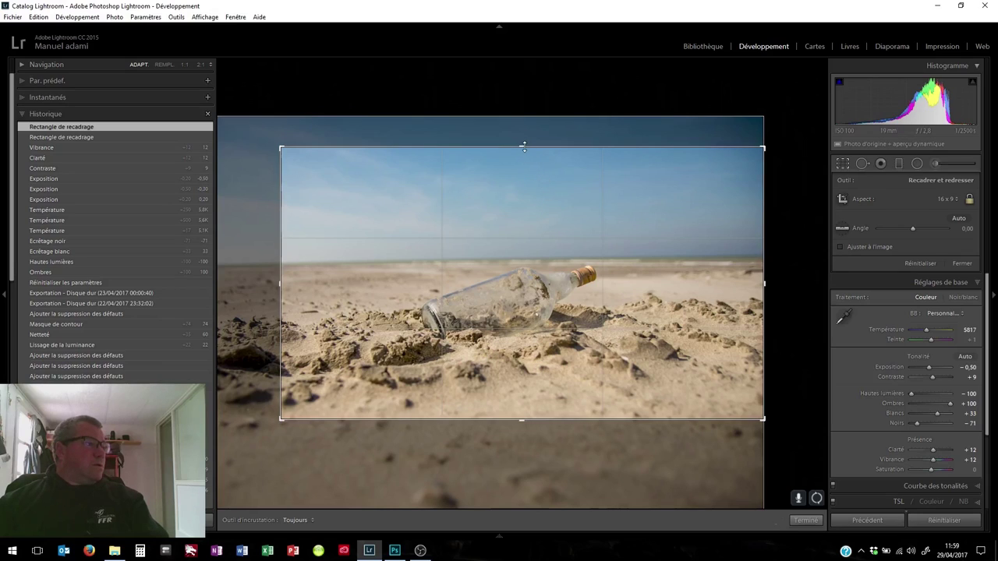
drag(523, 146, 524, 162)
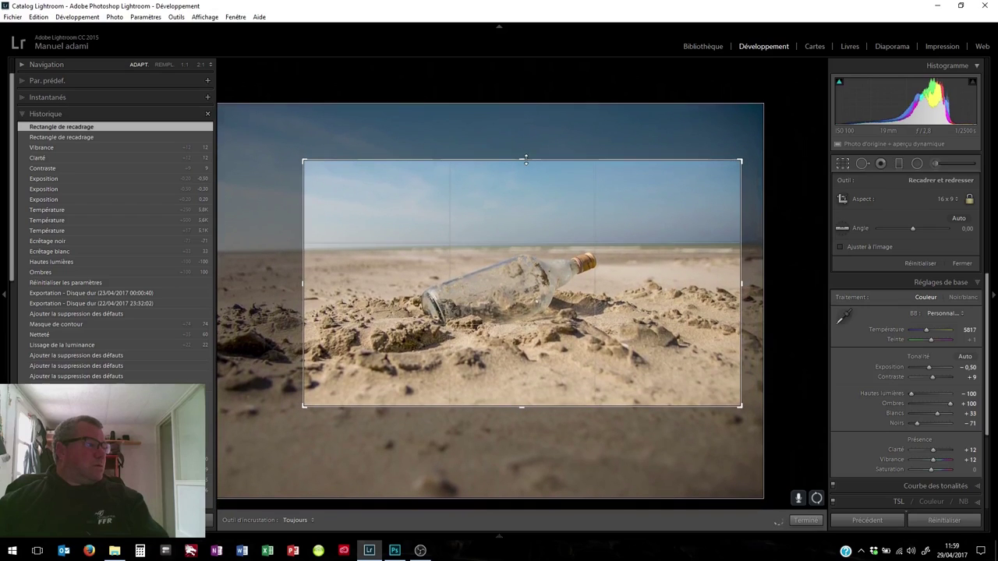
drag(536, 298, 541, 305)
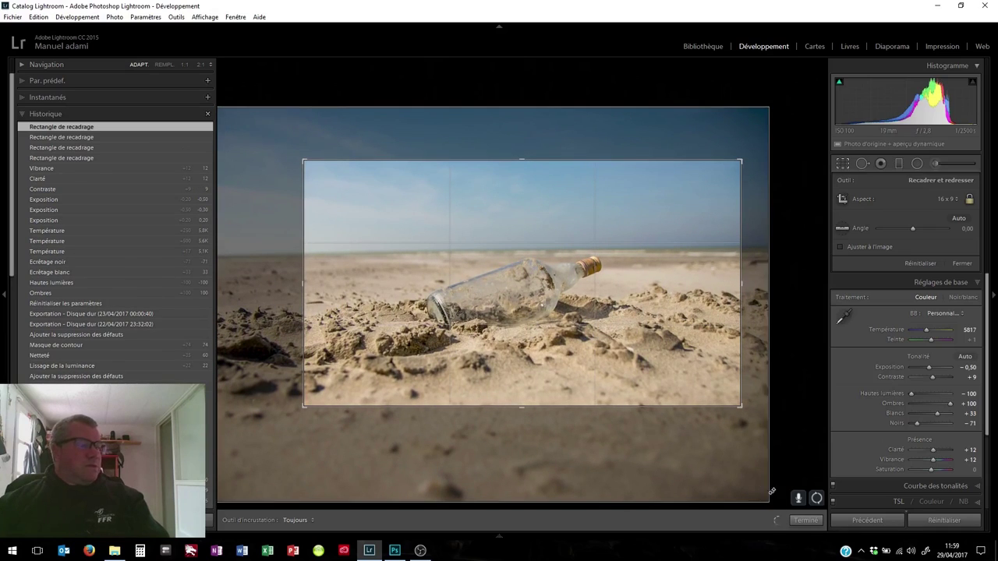
click(808, 520)
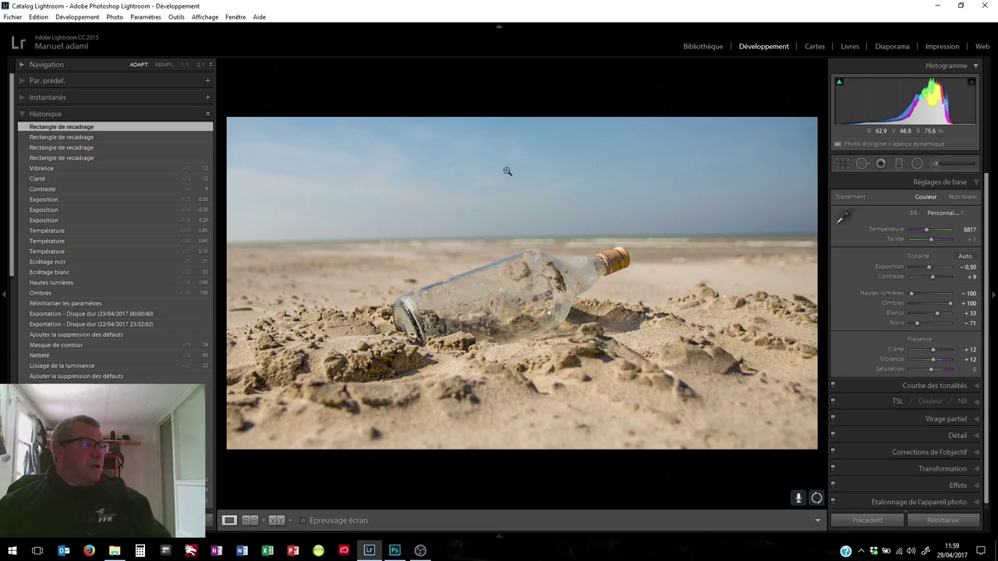
Add a sky graduated filter with Exposure −0.57, Temperature −14, Clarity 55, plus raised contrast and whites.
click(897, 164)
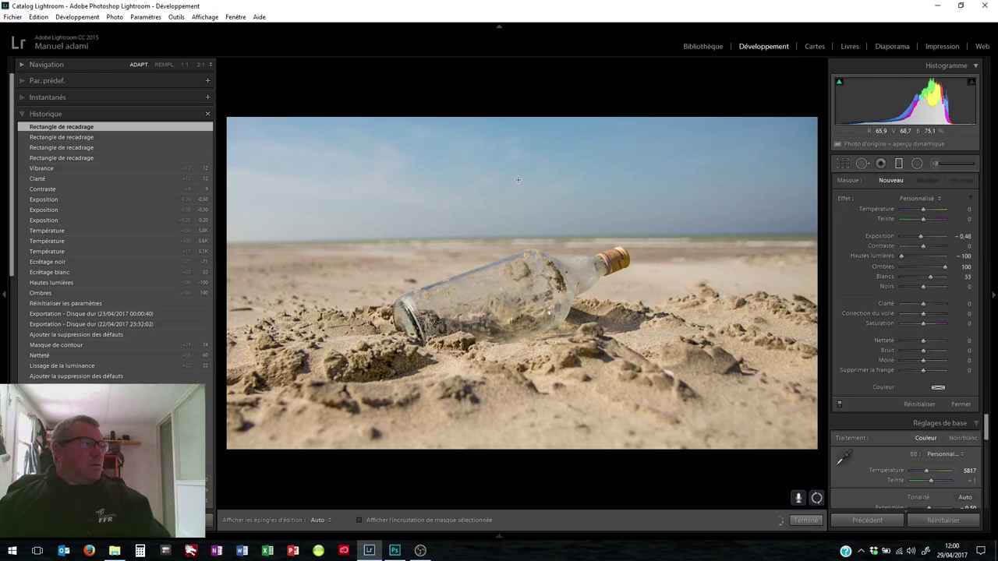
drag(518, 180, 516, 290)
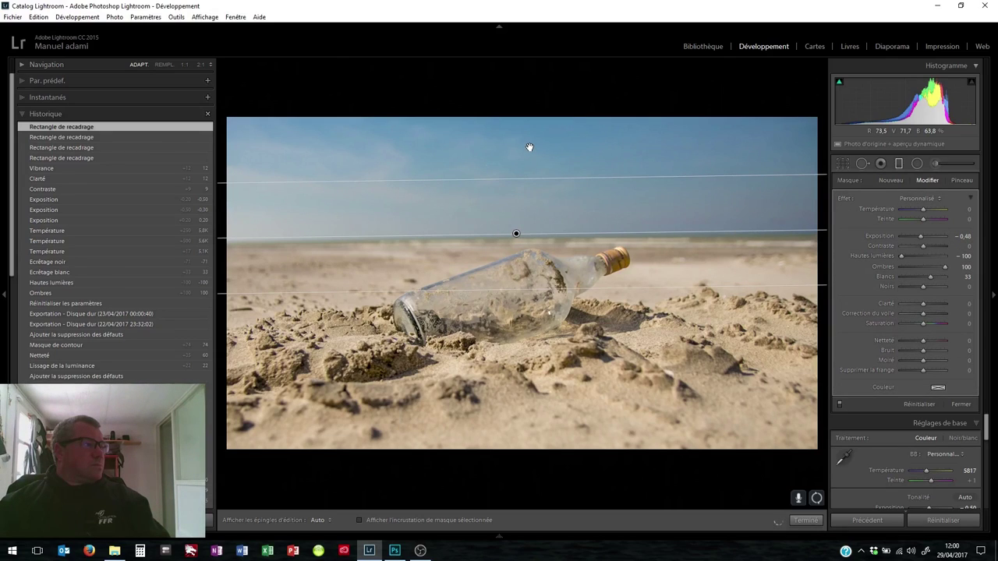
drag(529, 148, 529, 144)
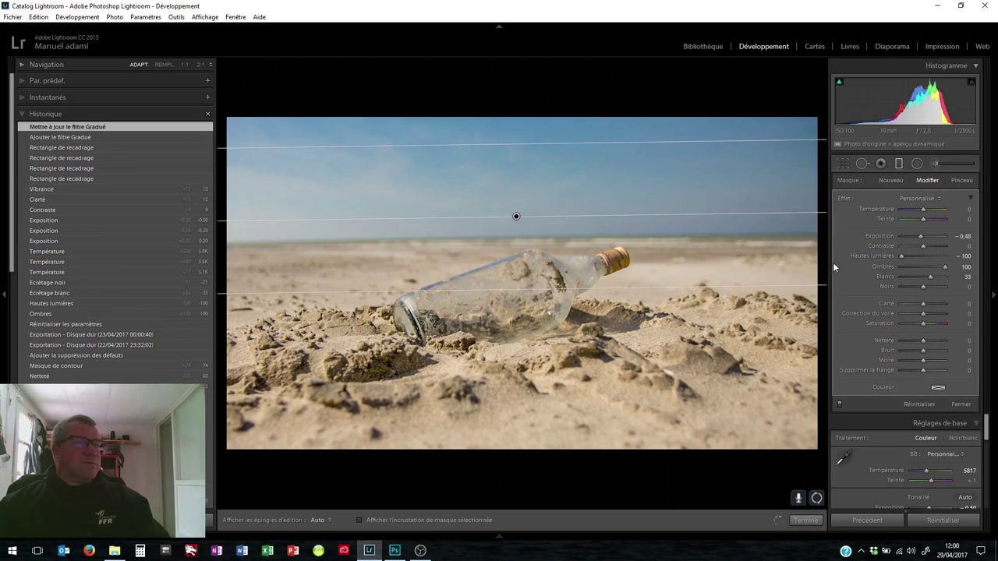
double_click(848, 198)
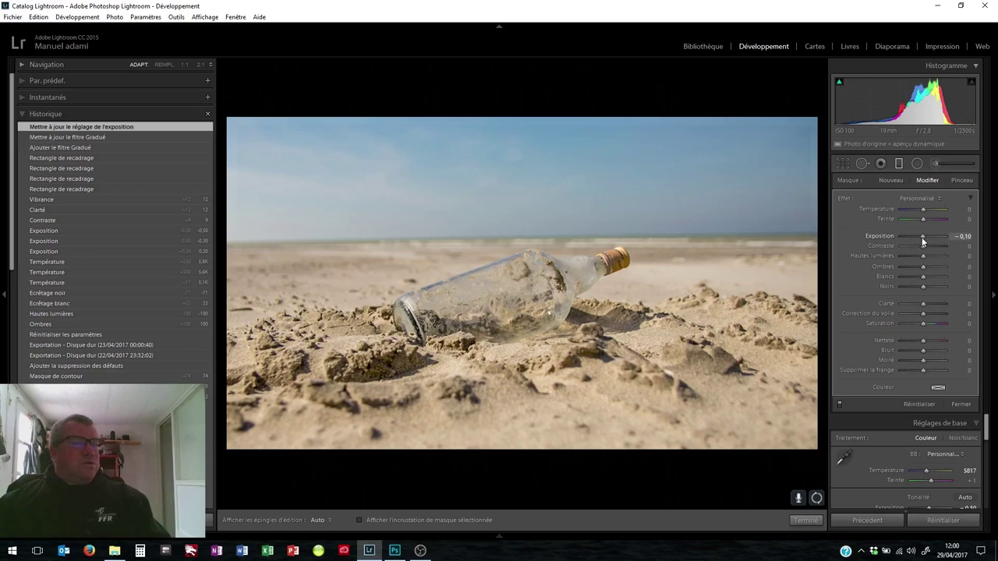
drag(922, 237, 920, 237)
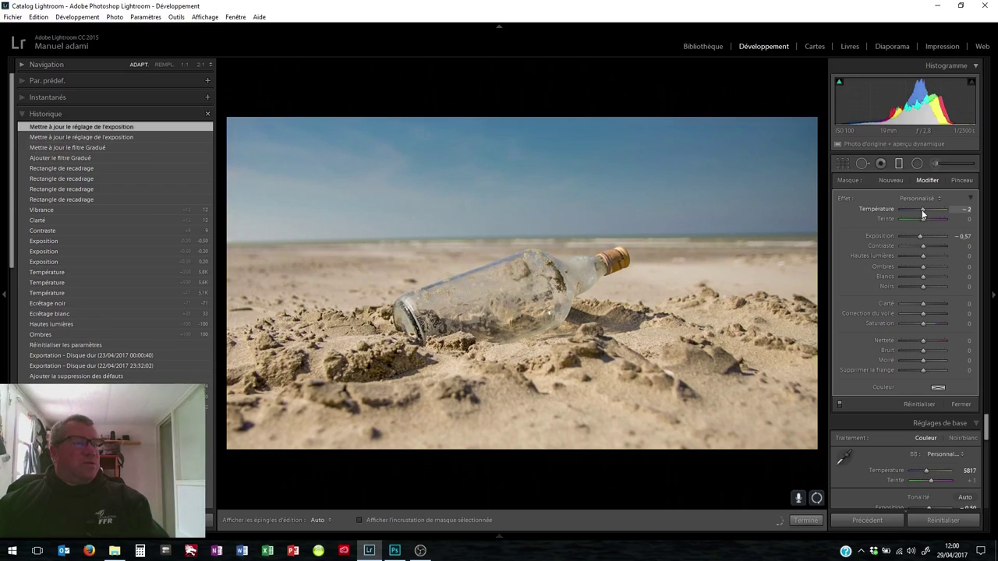
drag(923, 214, 921, 215)
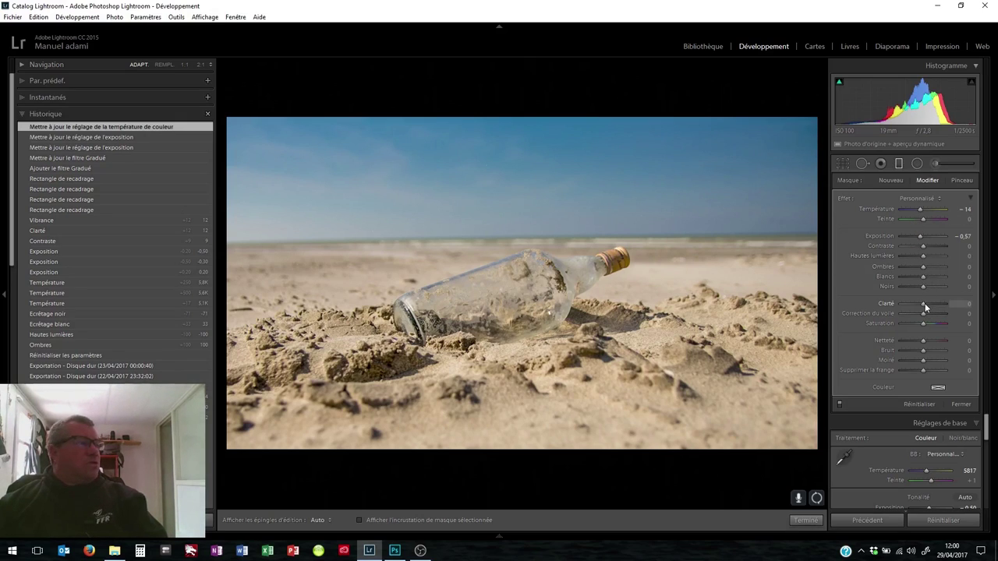
drag(924, 303, 937, 303)
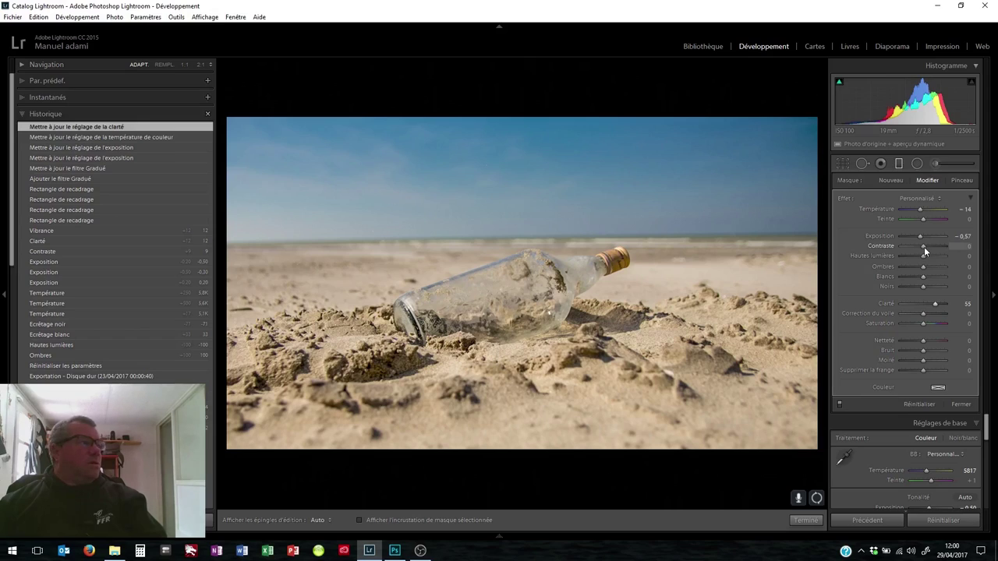
drag(926, 246, 924, 276)
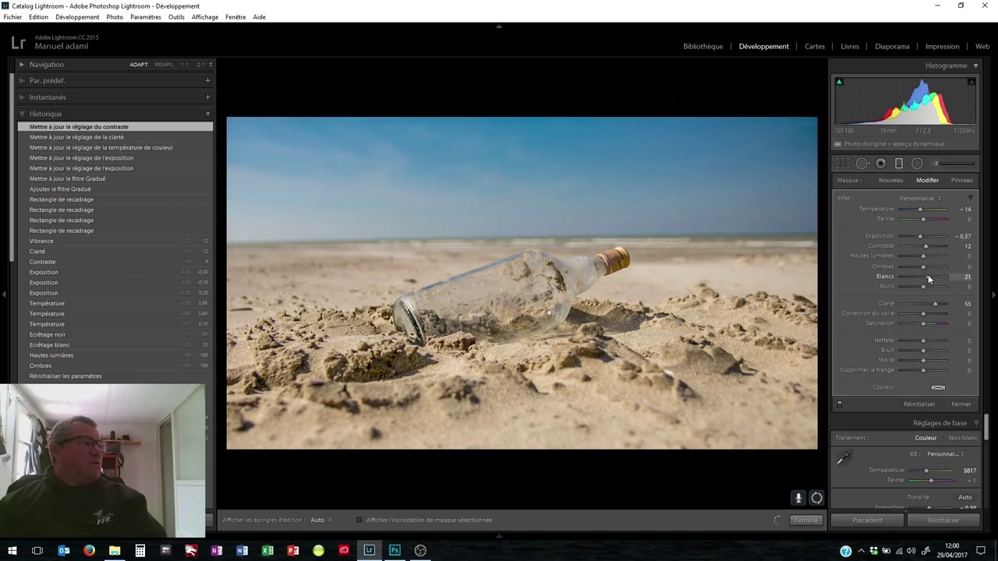
drag(927, 277, 925, 278)
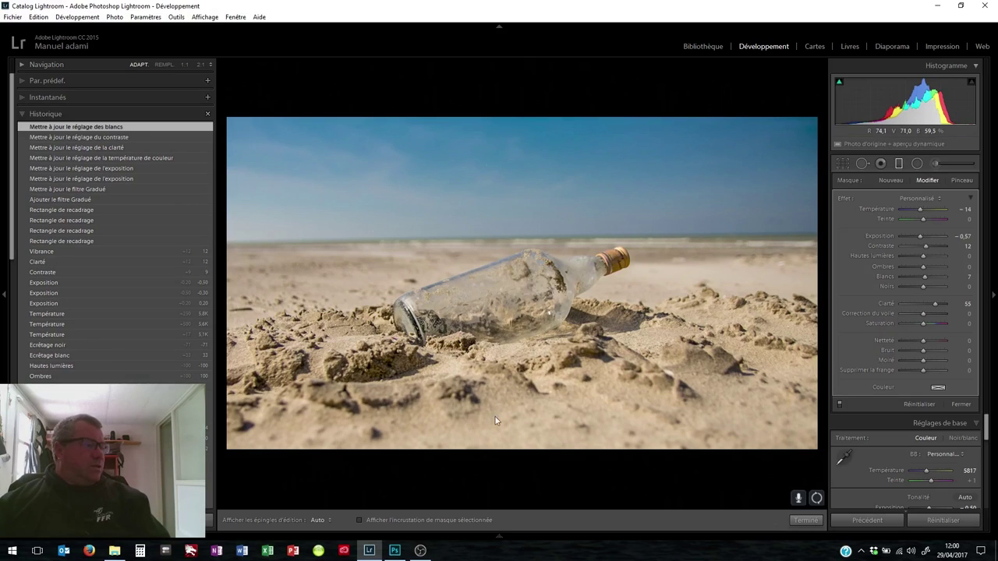
mouse_move(503, 411)
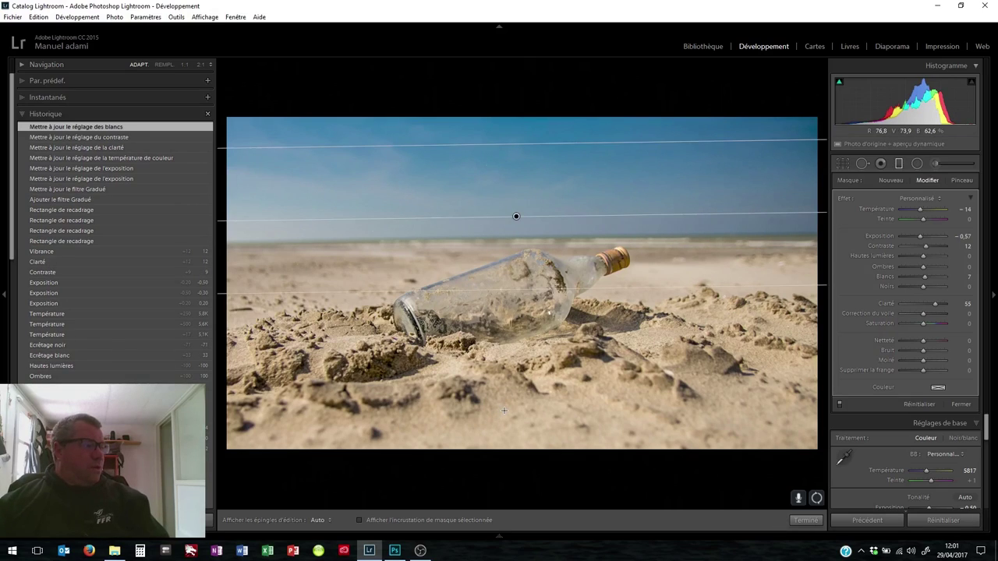
Add a second graduated filter over the foreground sand, nudge its exposure, and finish.
drag(503, 407, 506, 328)
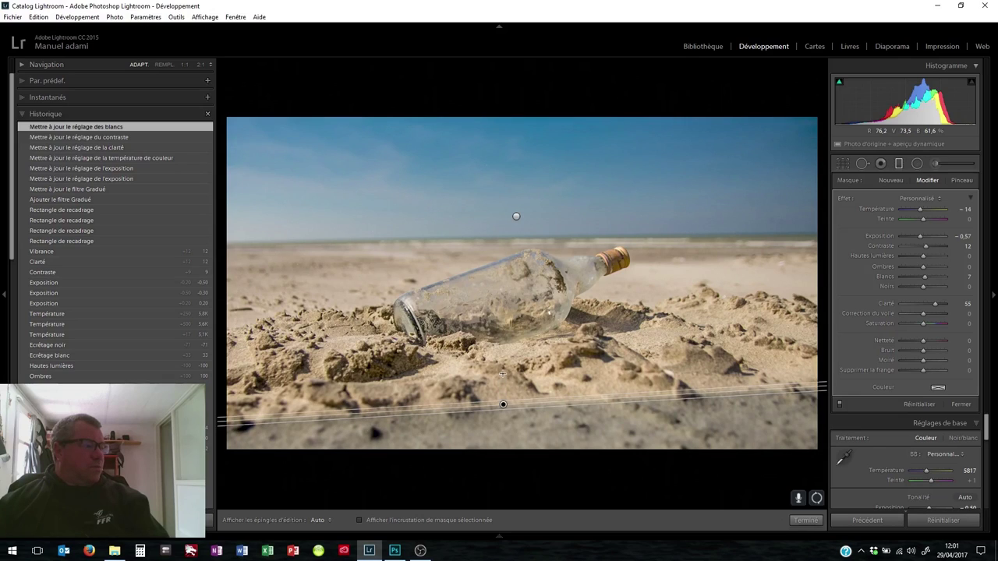
drag(504, 372, 499, 385)
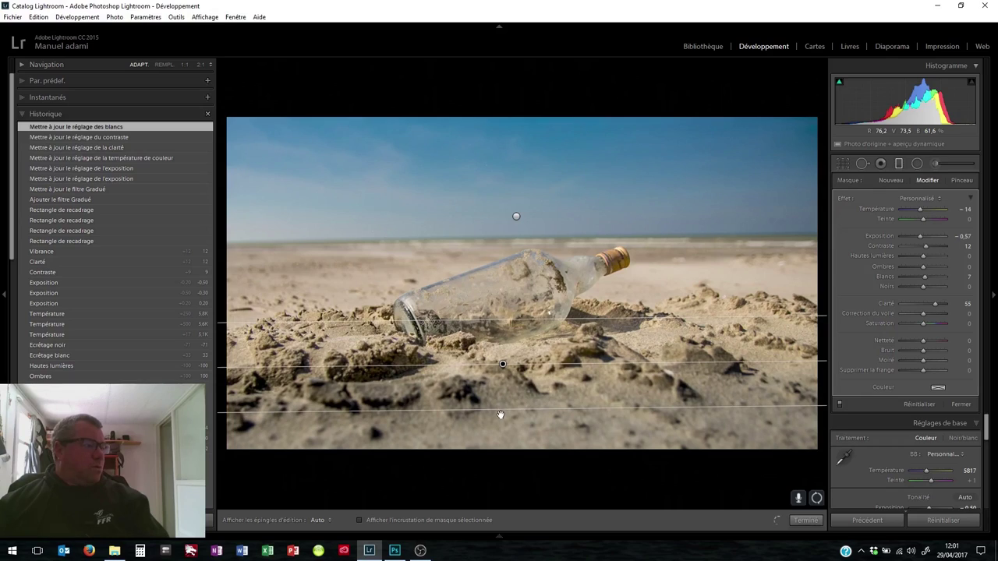
drag(497, 434, 498, 449)
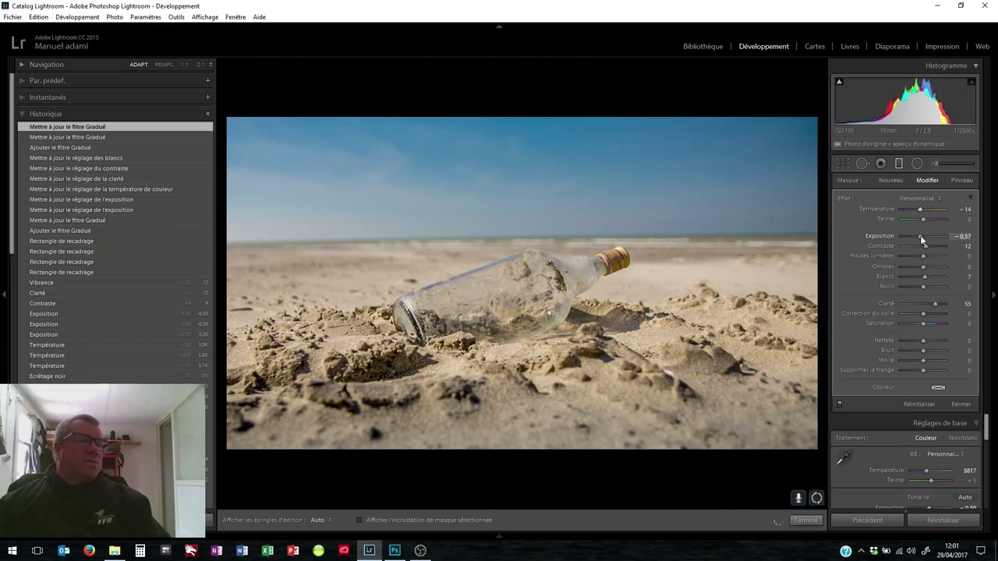
key(Up)
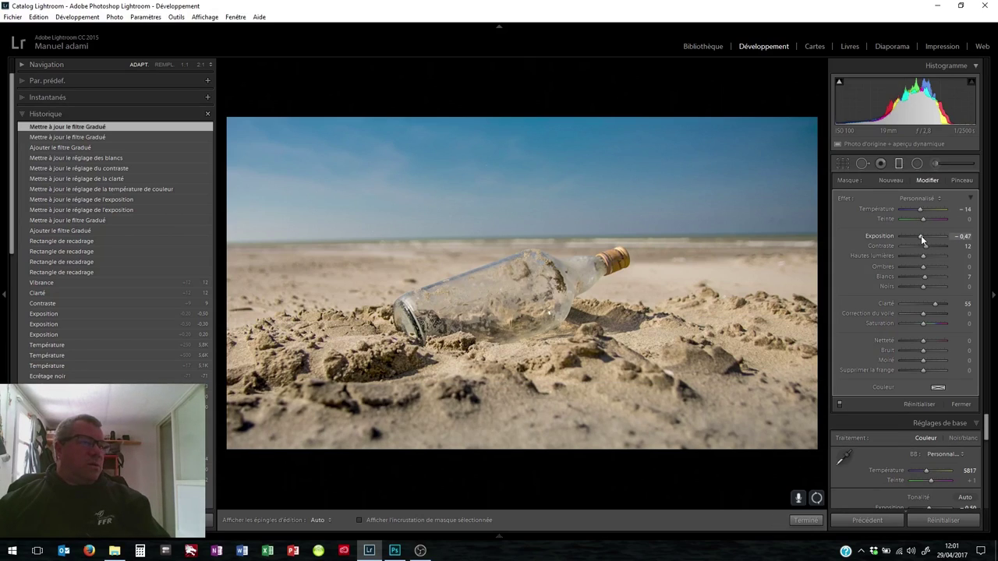
key(Up)
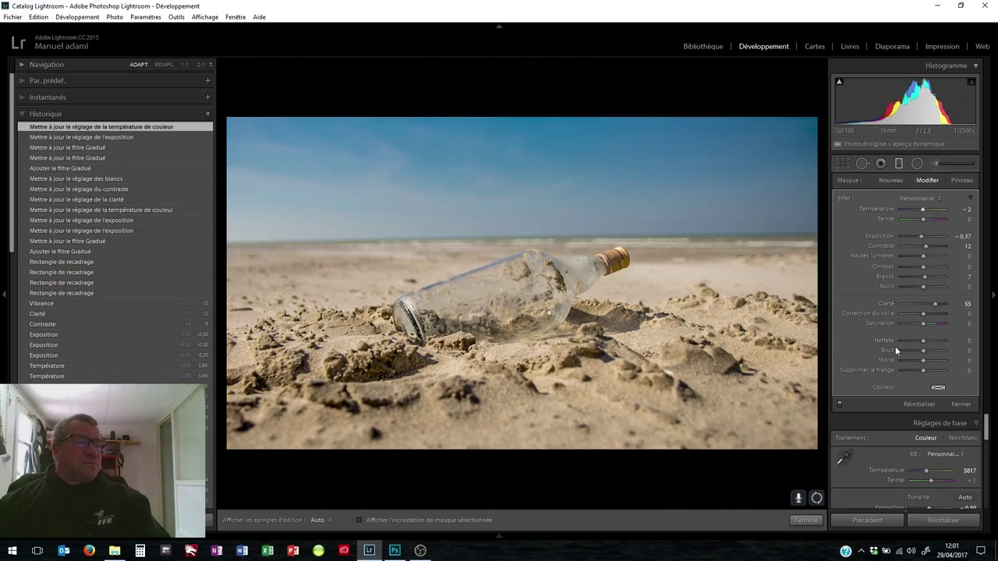
mouse_move(564, 387)
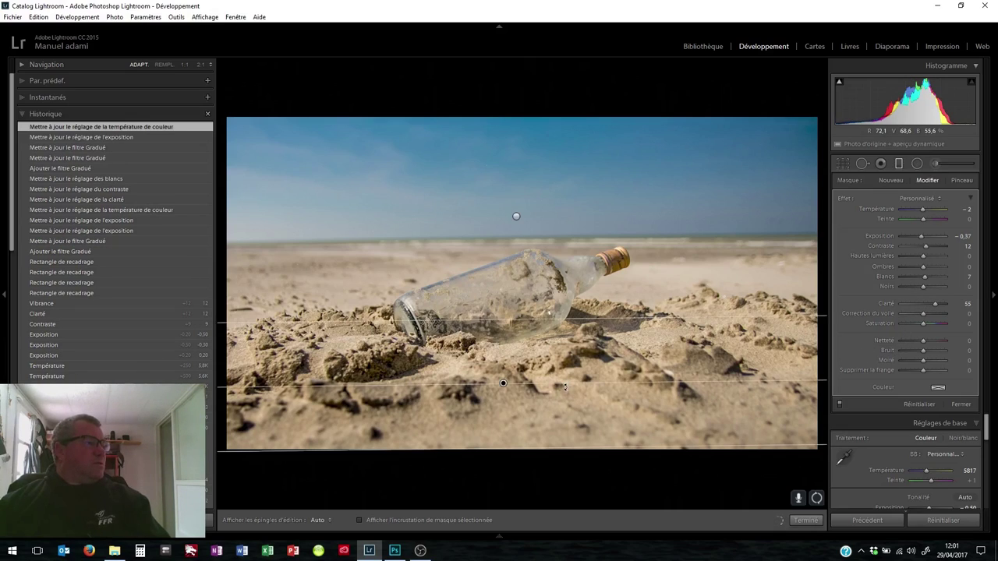
click(805, 520)
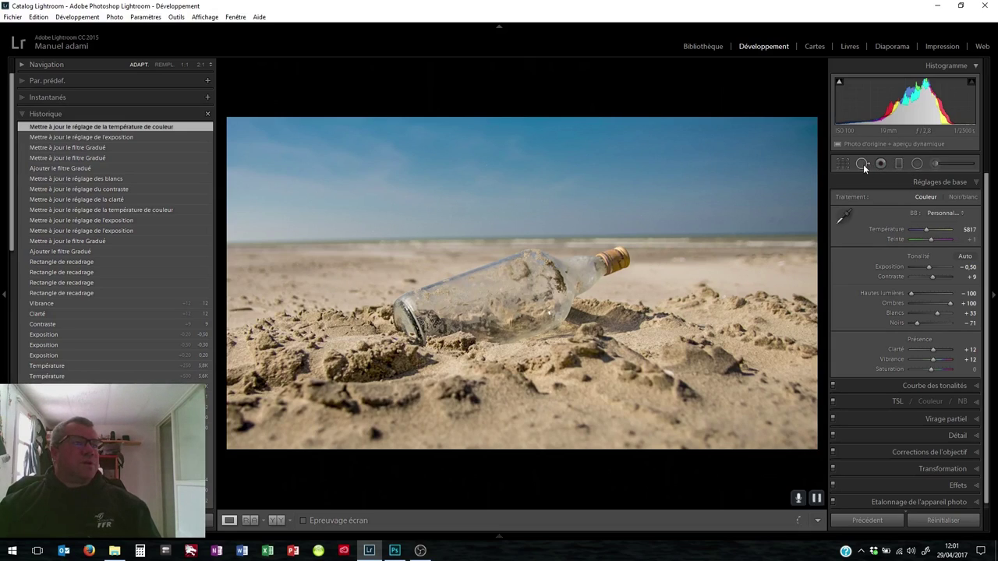
Draw and size a wide radial filter around the bottle, then reset its Effet sliders to zero.
click(916, 164)
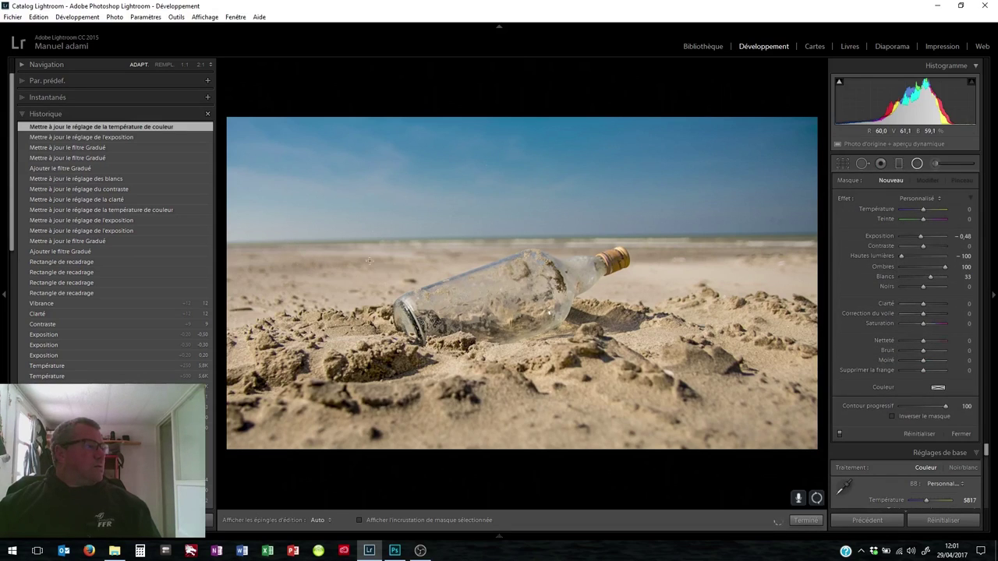
drag(521, 245, 828, 310)
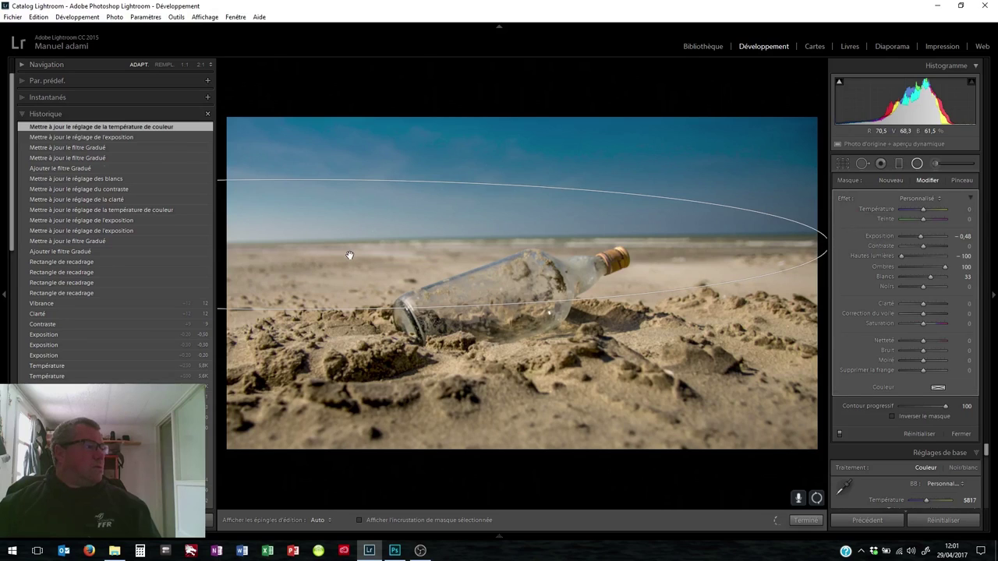
drag(382, 272, 688, 279)
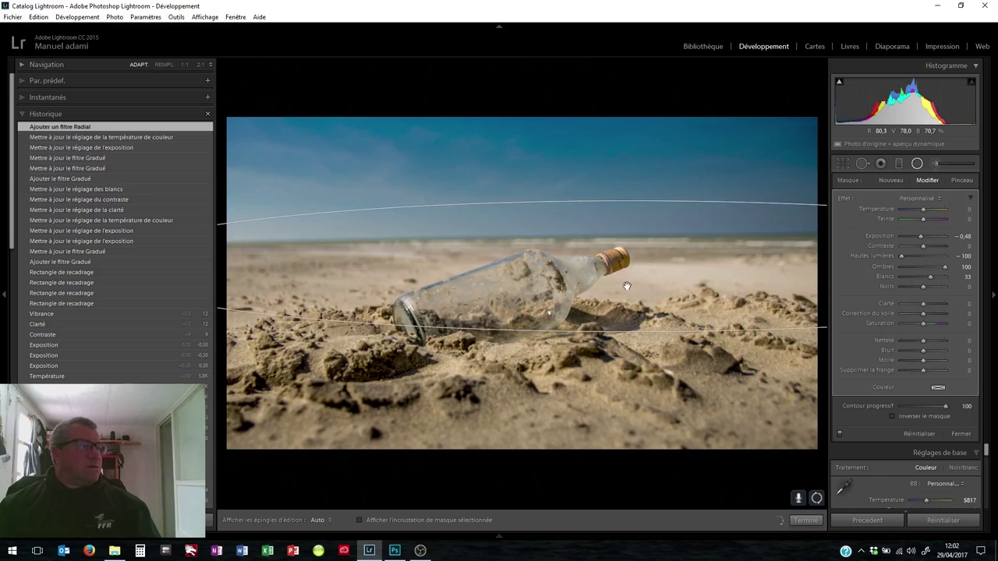
drag(627, 286, 627, 287)
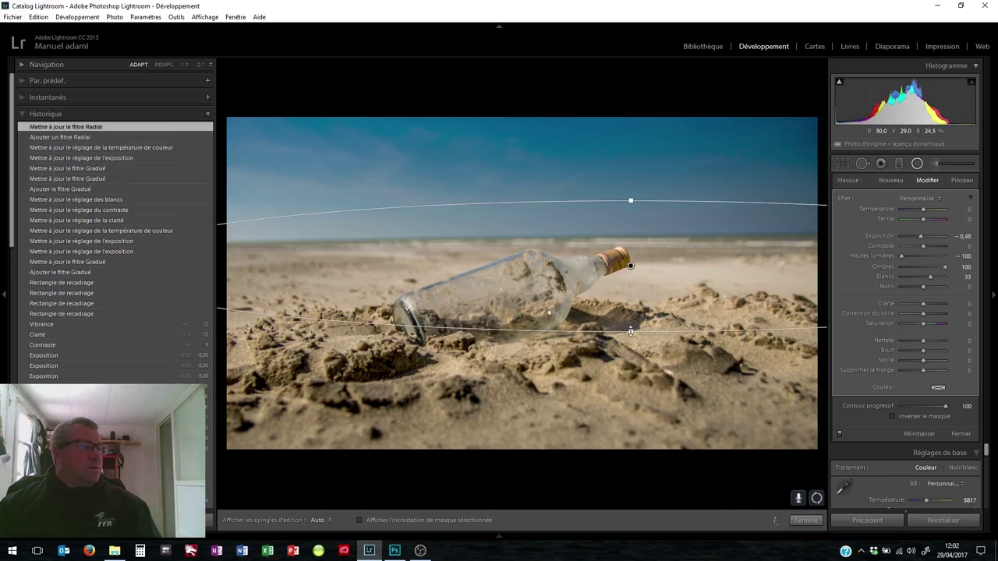
drag(631, 330, 632, 347)
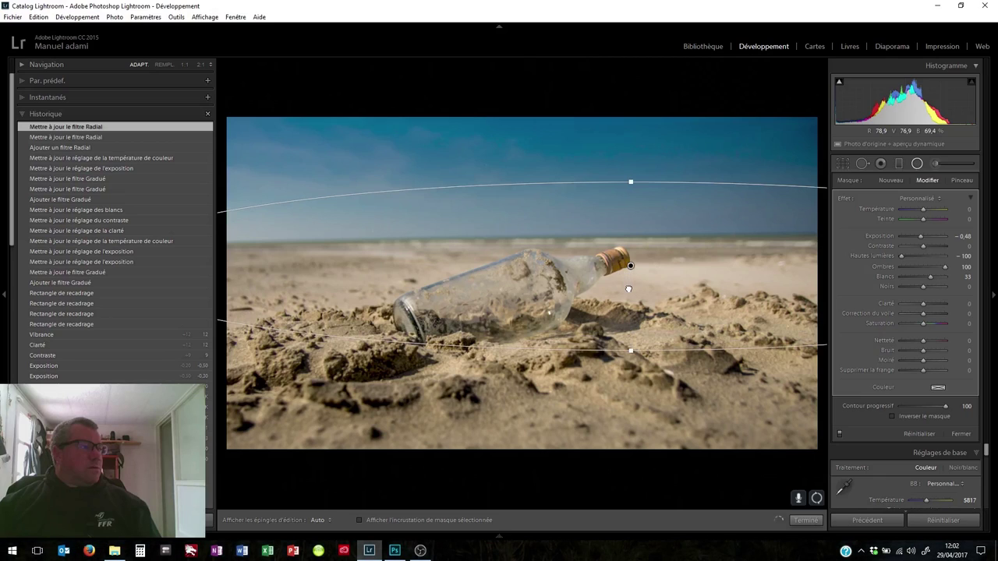
drag(628, 289, 628, 290)
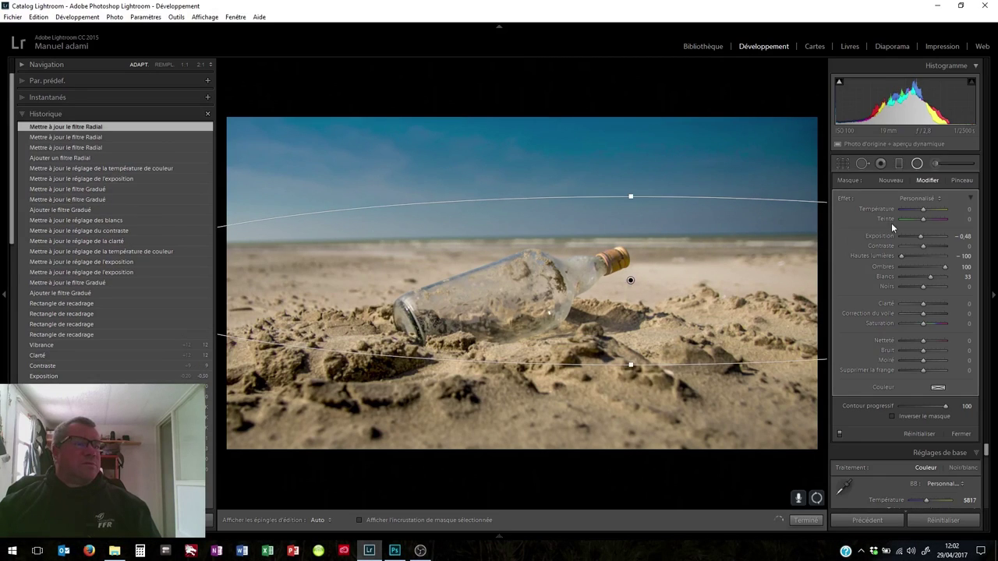
double_click(844, 199)
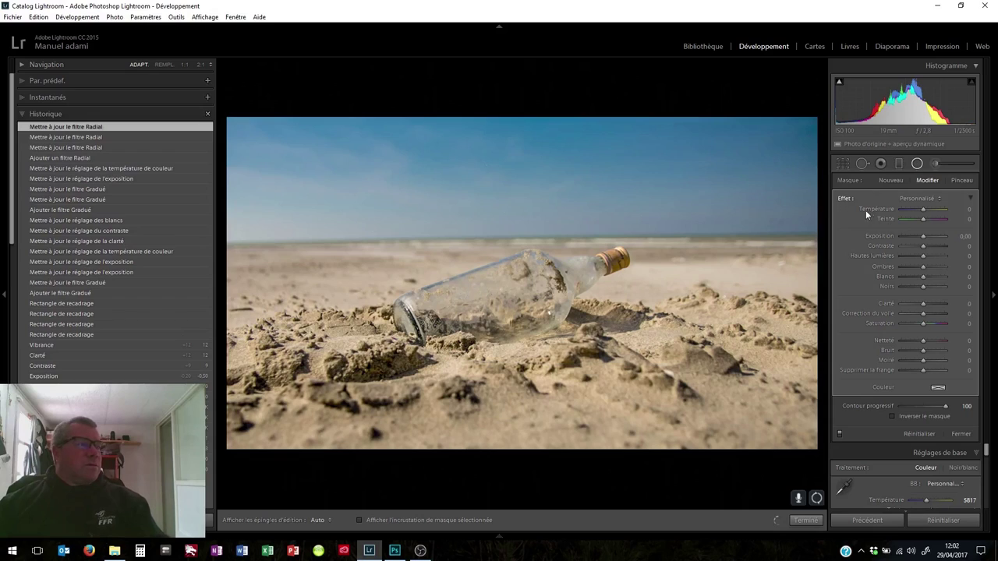
Invert the radial mask and set Exposure −0.09, Temperature 10, Highlights −60, Shadows 36.
click(893, 415)
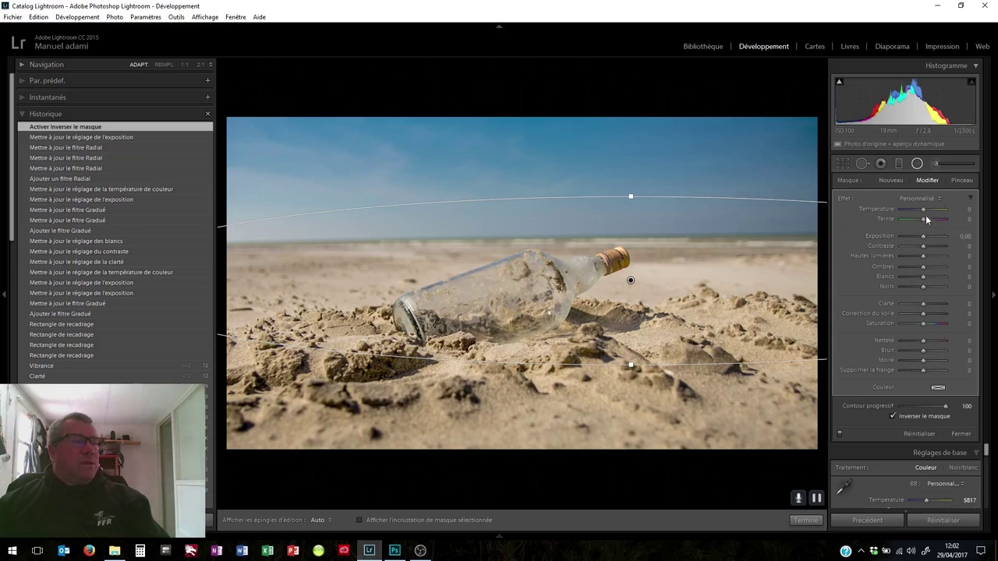
drag(923, 240, 923, 240)
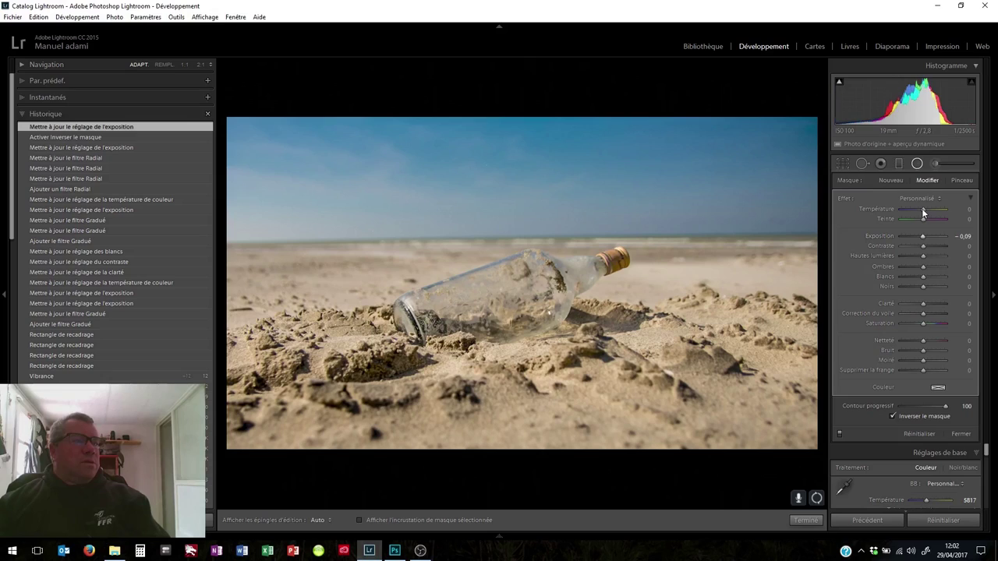
drag(922, 209, 926, 213)
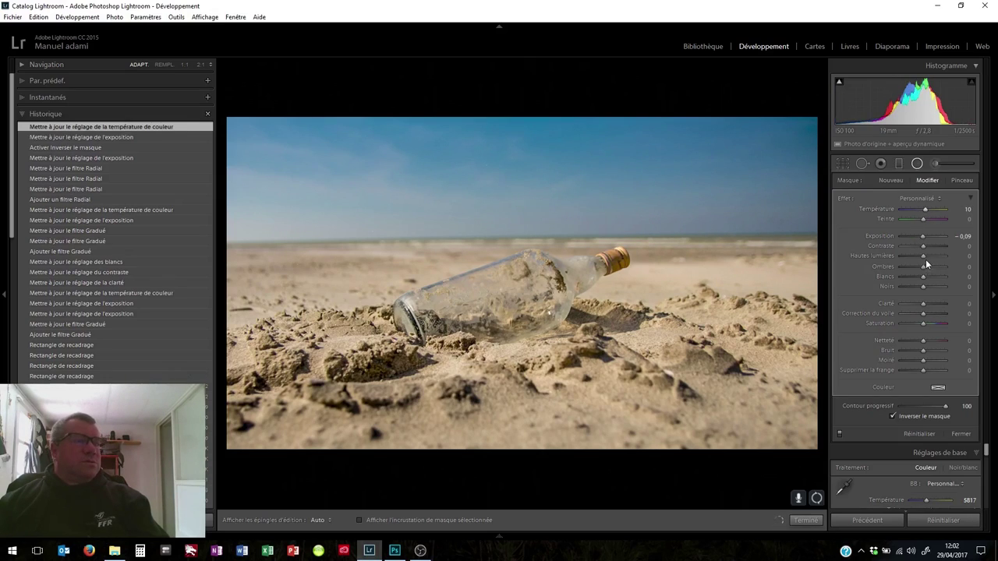
drag(922, 255, 910, 259)
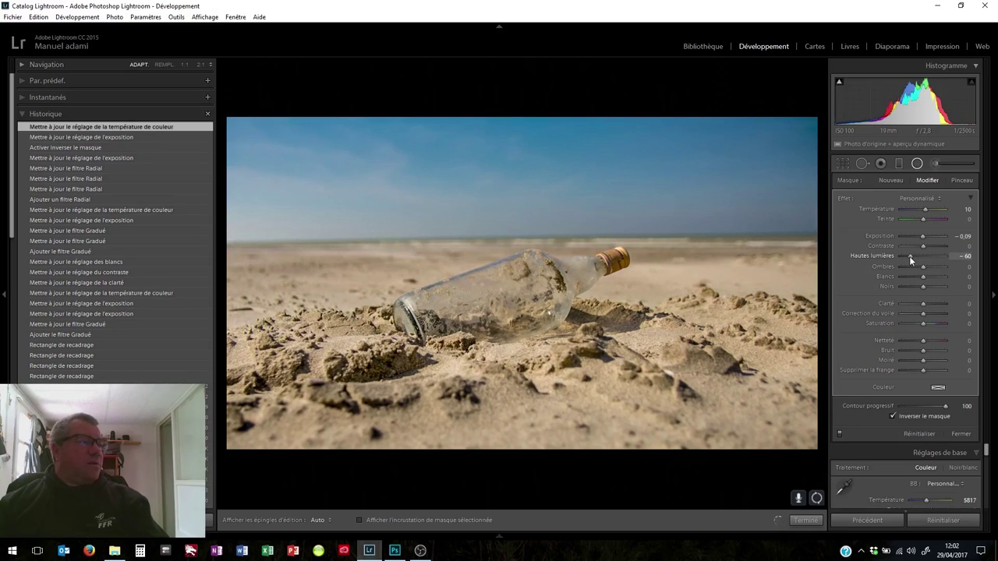
drag(909, 255, 908, 256)
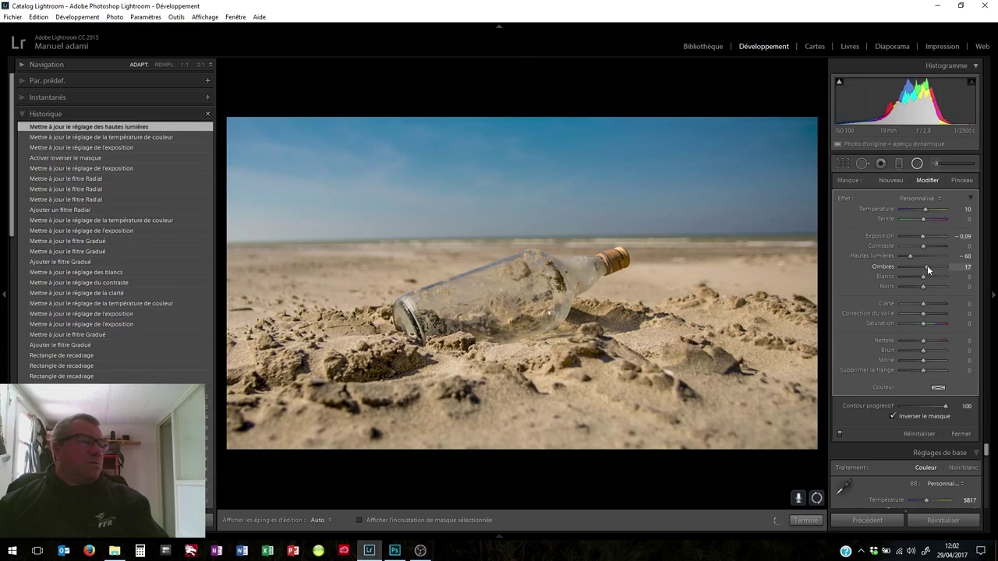
drag(927, 266, 928, 266)
drag(924, 271, 925, 270)
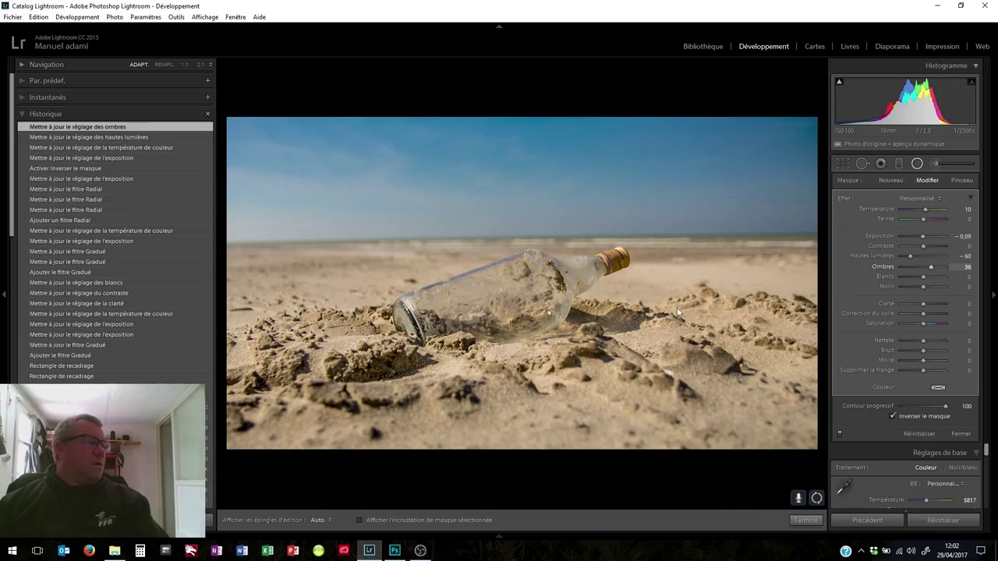
click(795, 519)
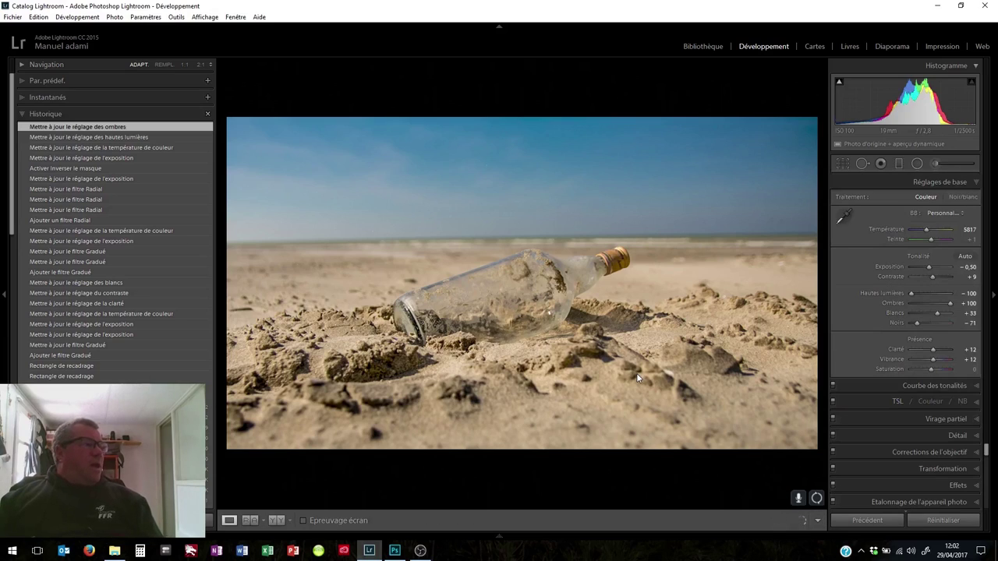
Straighten the horizon with the Angle tool to 0.84° and apply the crop.
click(840, 164)
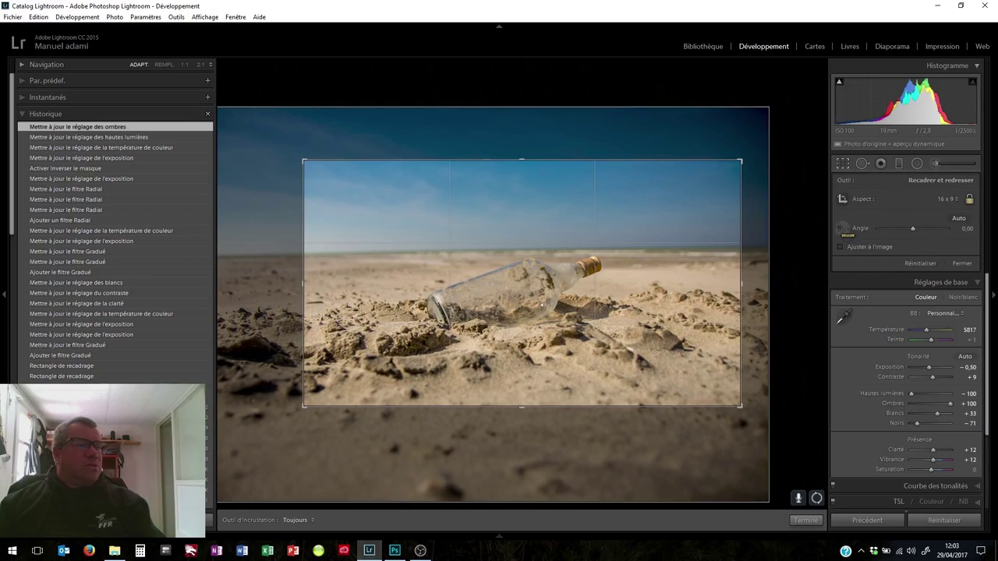
click(841, 228)
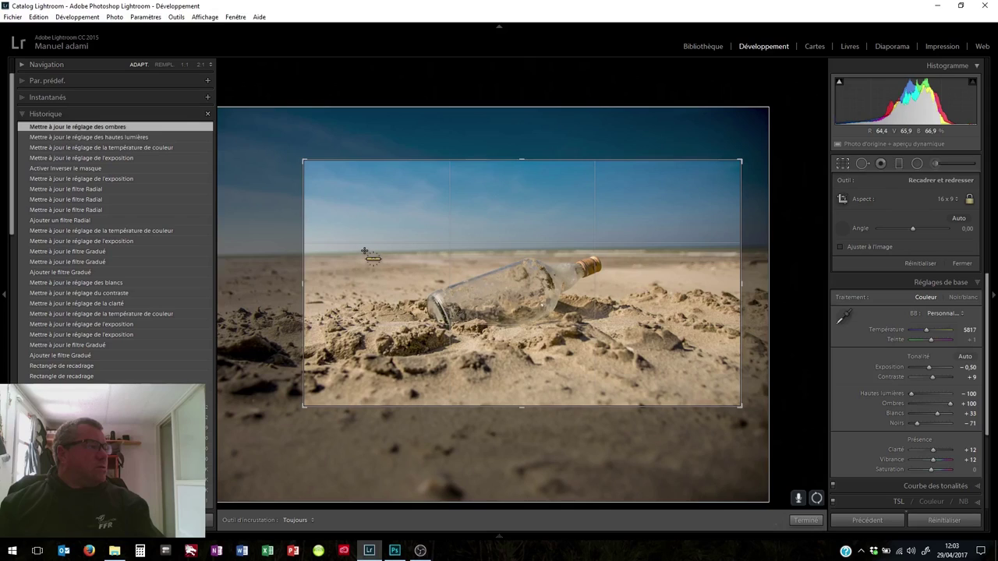
drag(364, 252, 685, 247)
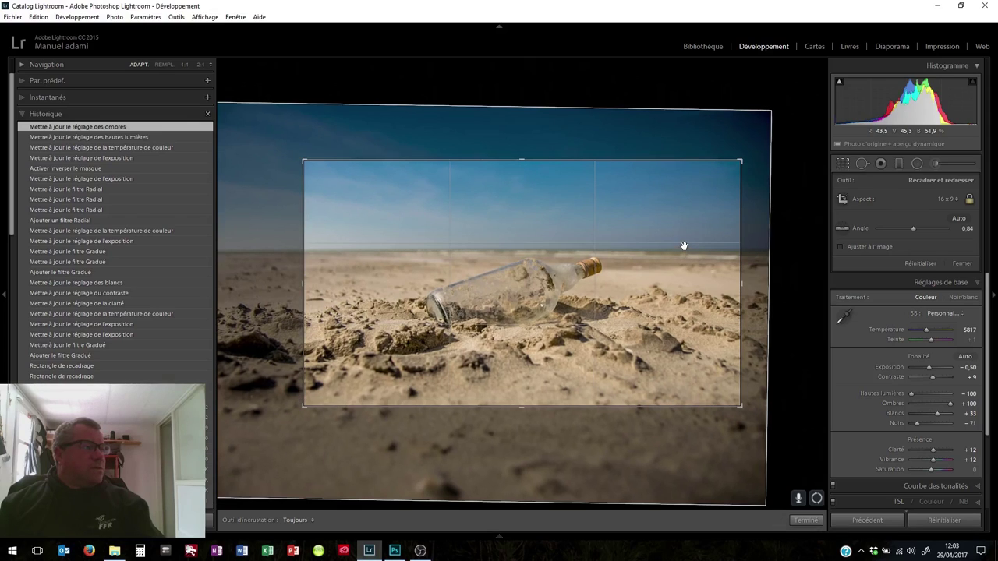
click(805, 520)
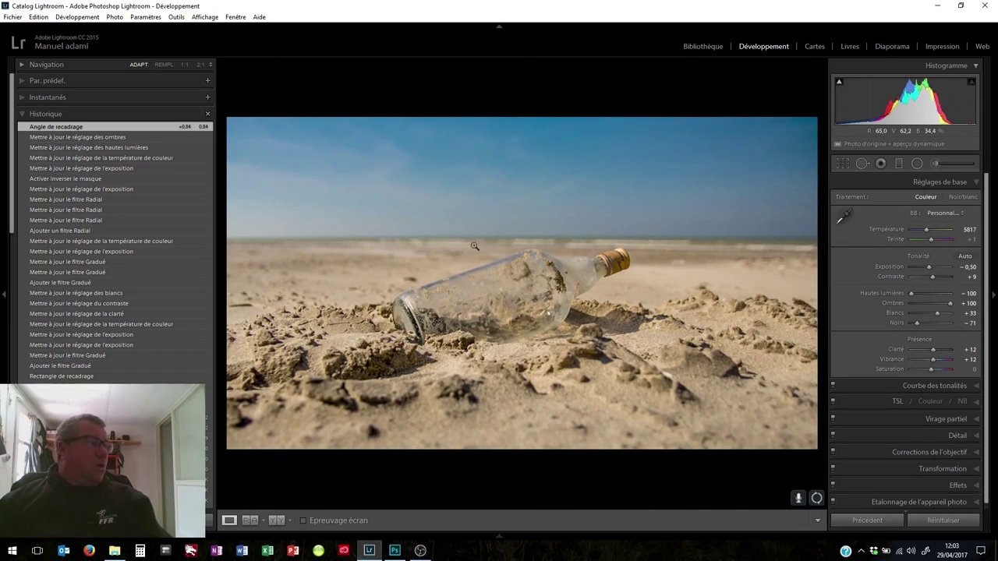
At 1:1 zoom, remove the remaining sky dust spots with Spot Removal, then fit the photo.
click(384, 233)
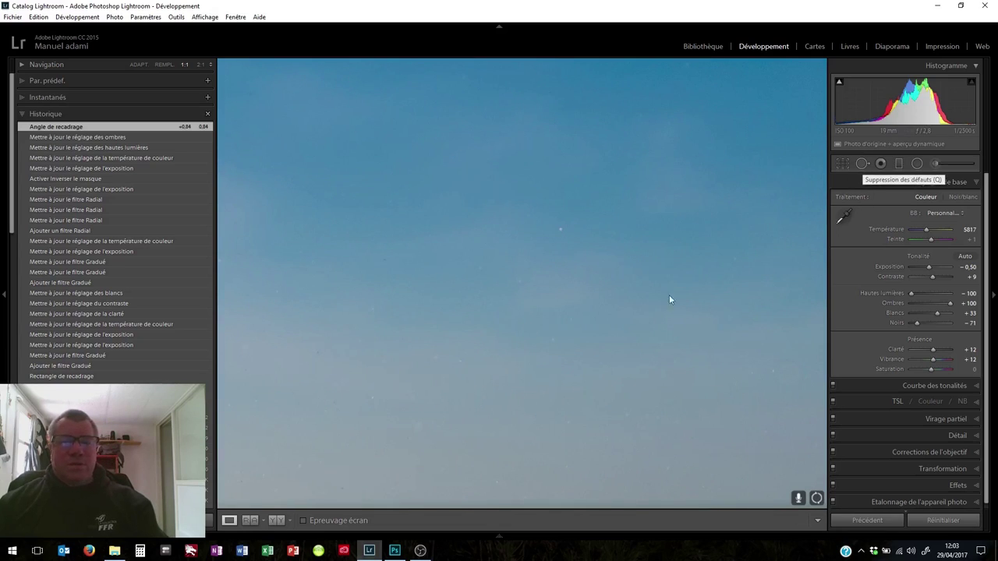
click(861, 163)
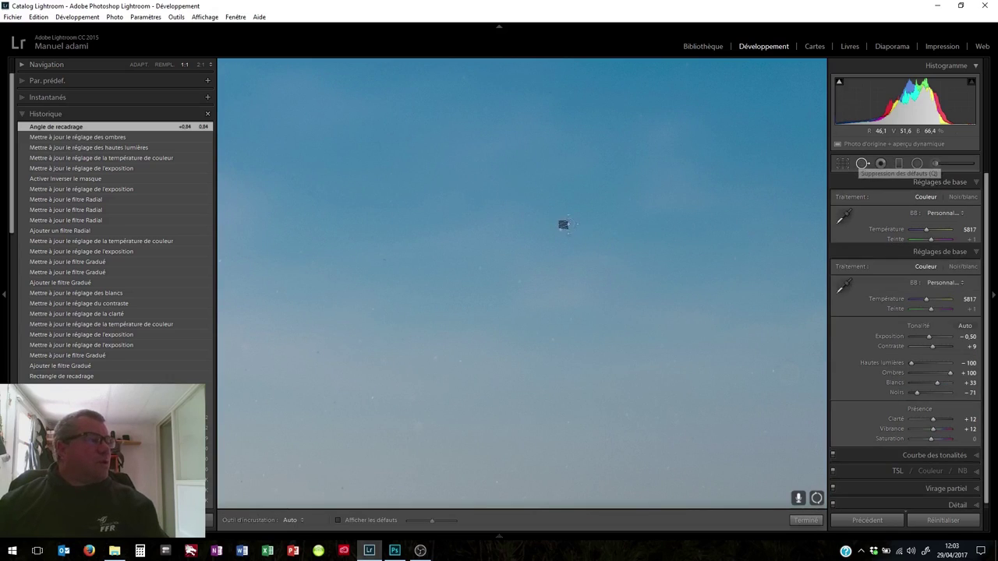
click(482, 269)
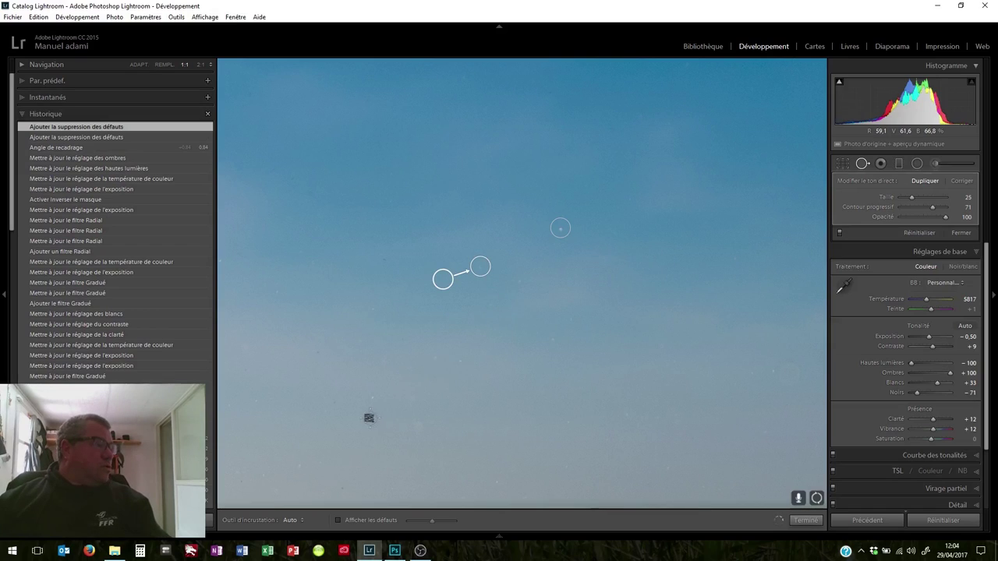
click(375, 398)
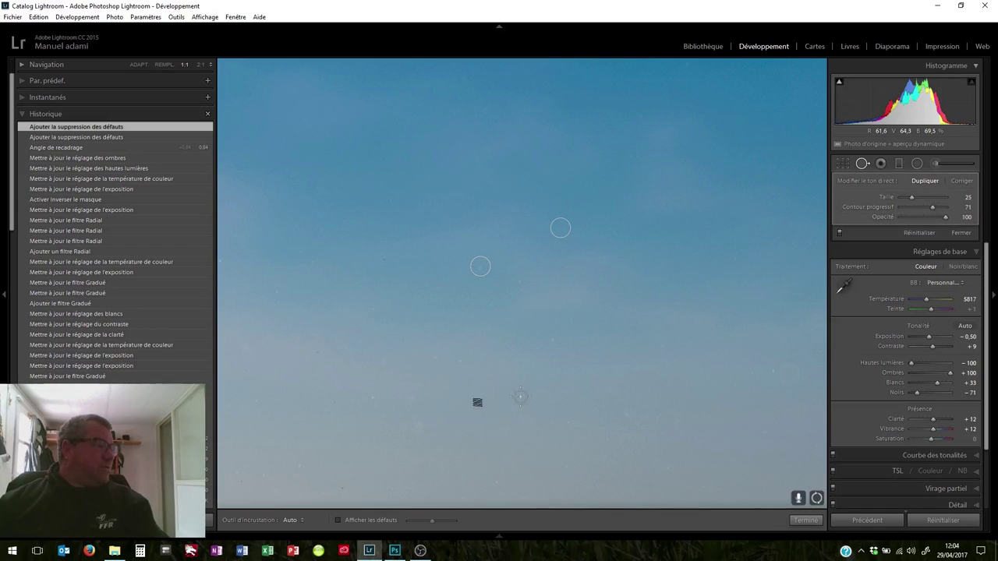
click(372, 400)
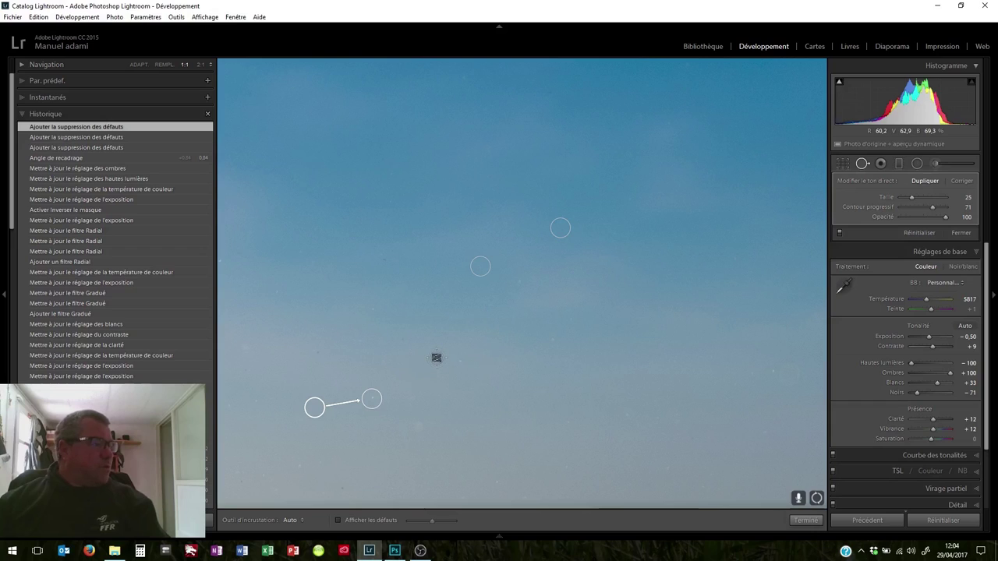
click(436, 358)
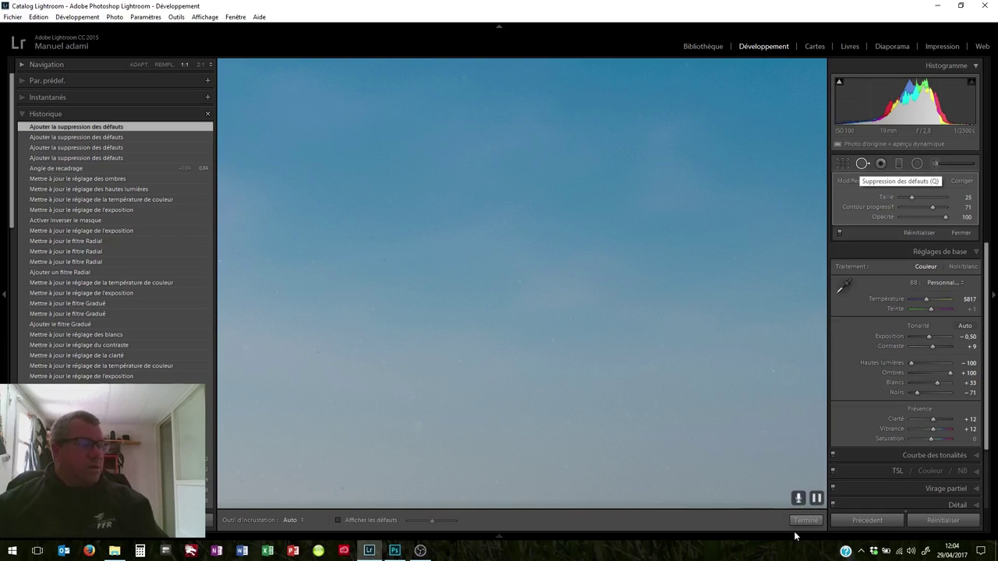
click(803, 520)
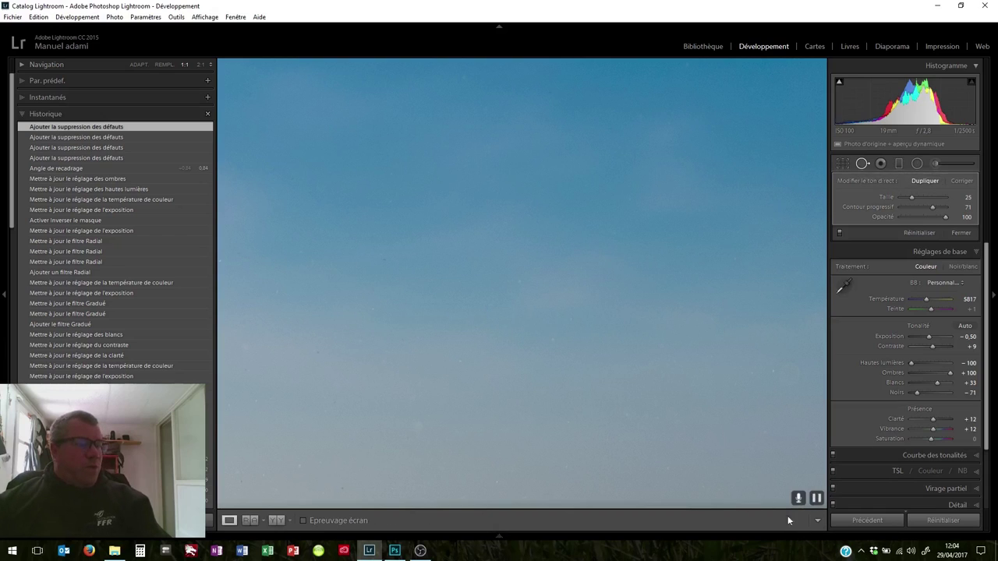
click(566, 306)
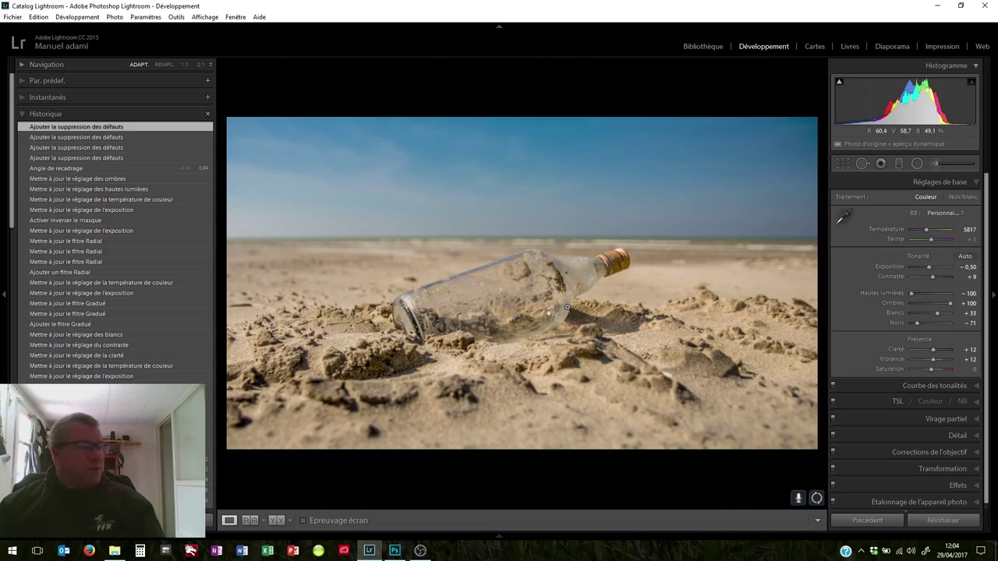
Send the bottle photo to Photoshop CC 2017 via Modifier dans, accepting the TIFF copy.
right_click(512, 215)
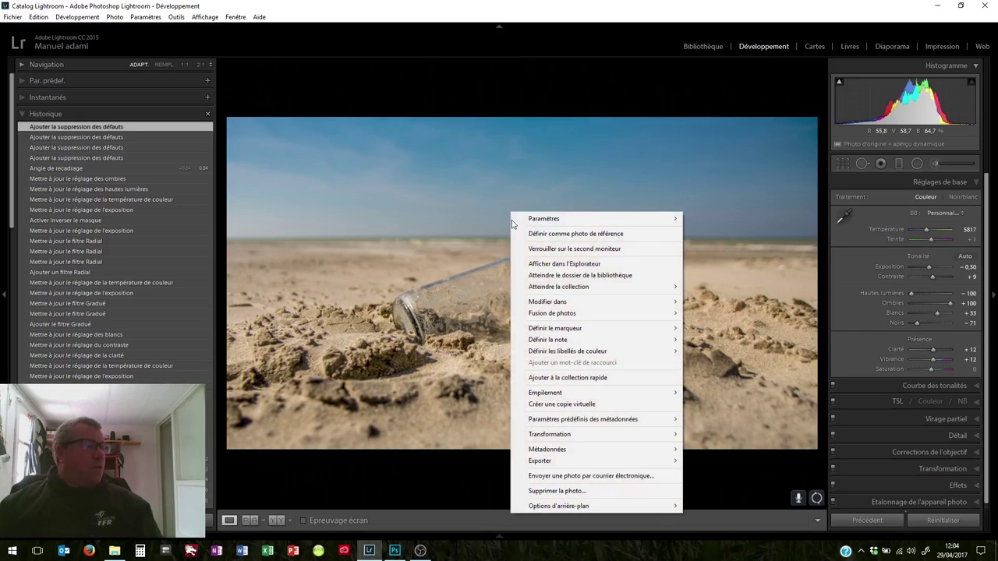
mouse_move(547, 302)
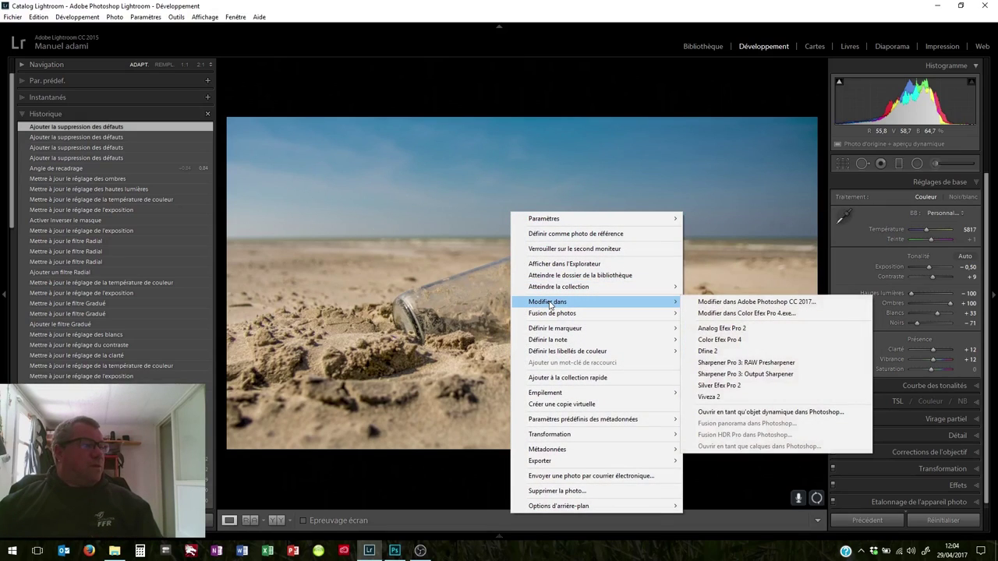
click(728, 302)
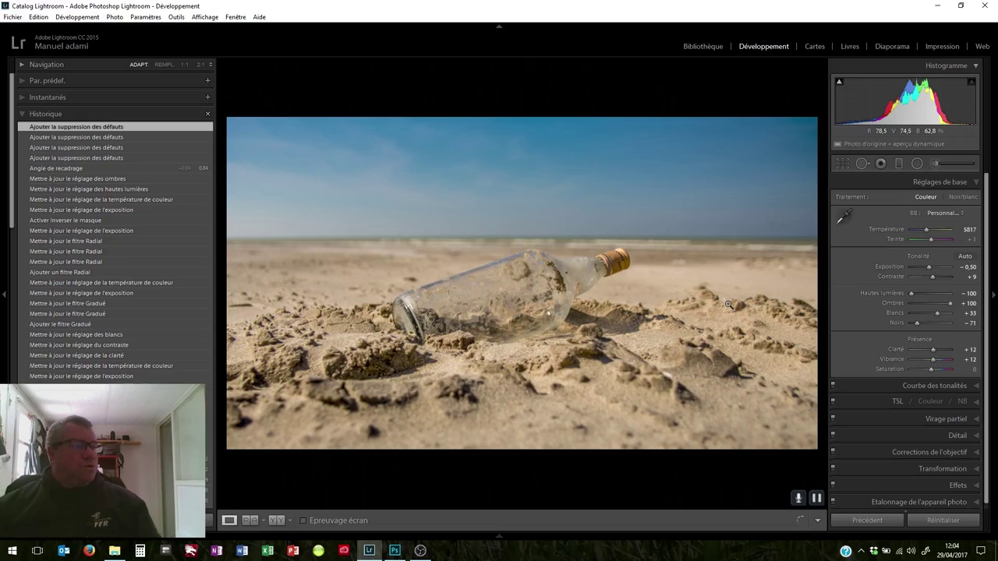
key(Return)
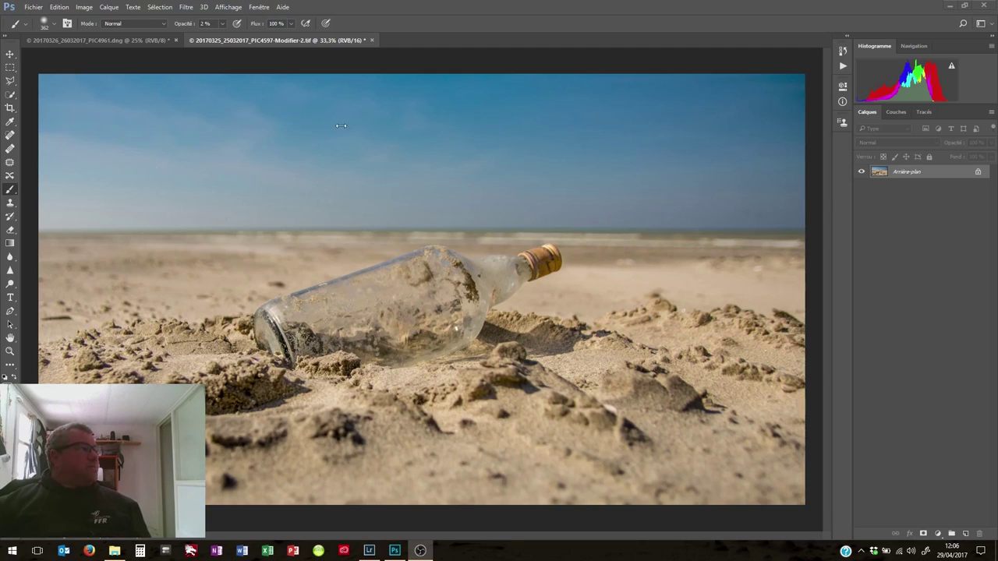
Copy the whole seagull photo and paste it onto a new layer in the bottle image.
click(92, 39)
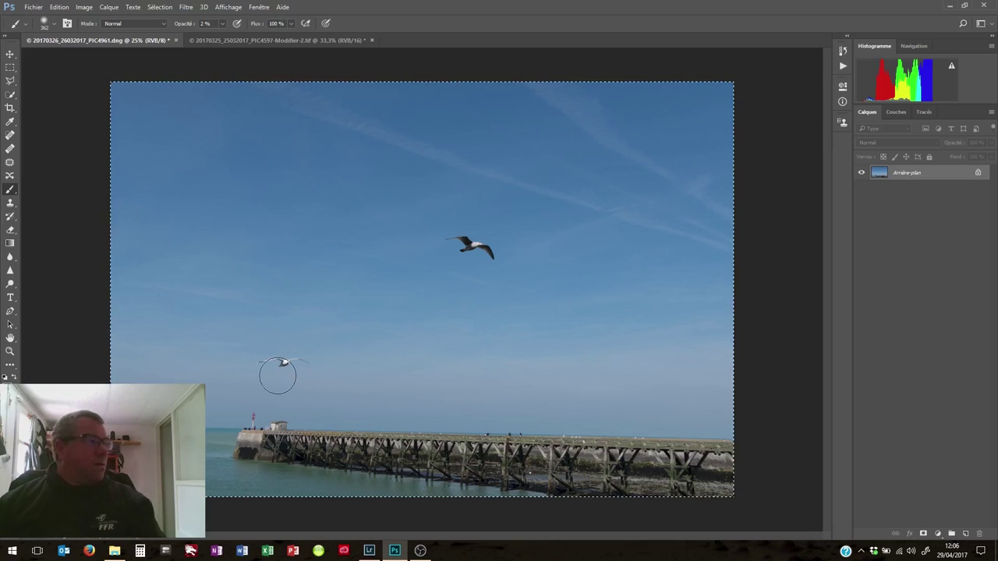
key(ctrl+a)
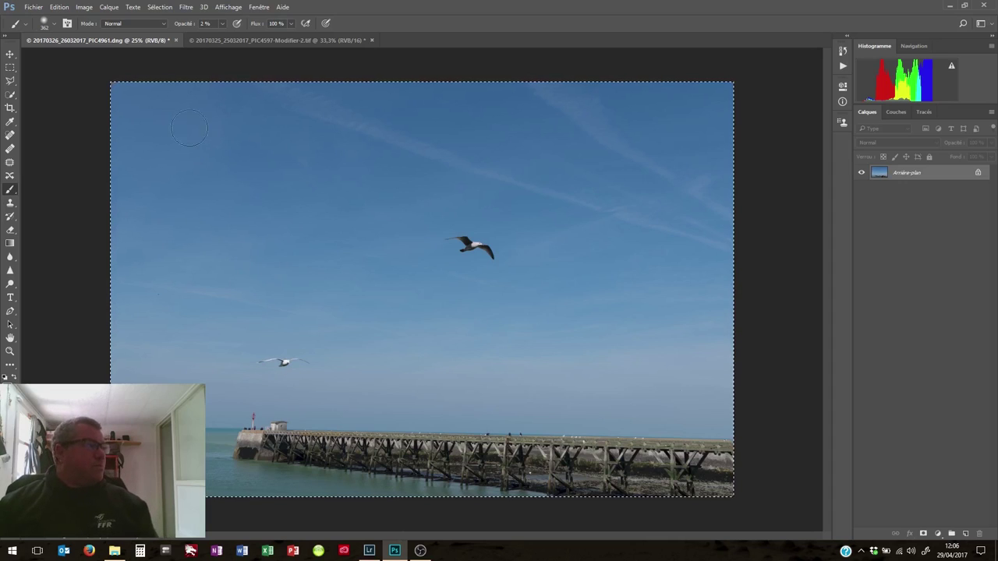
click(223, 39)
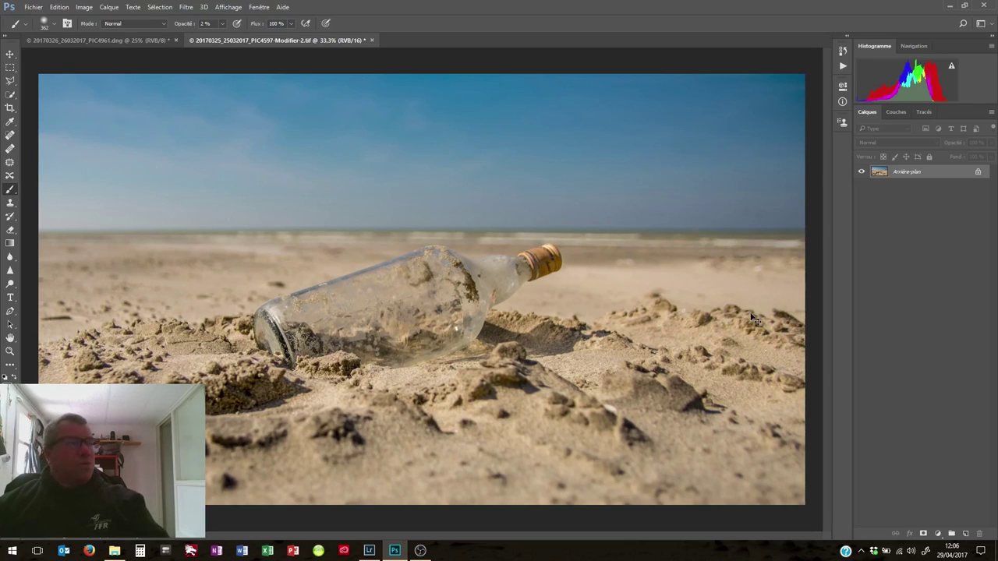
key(ctrl+shift+alt+n)
key(ctrl+v)
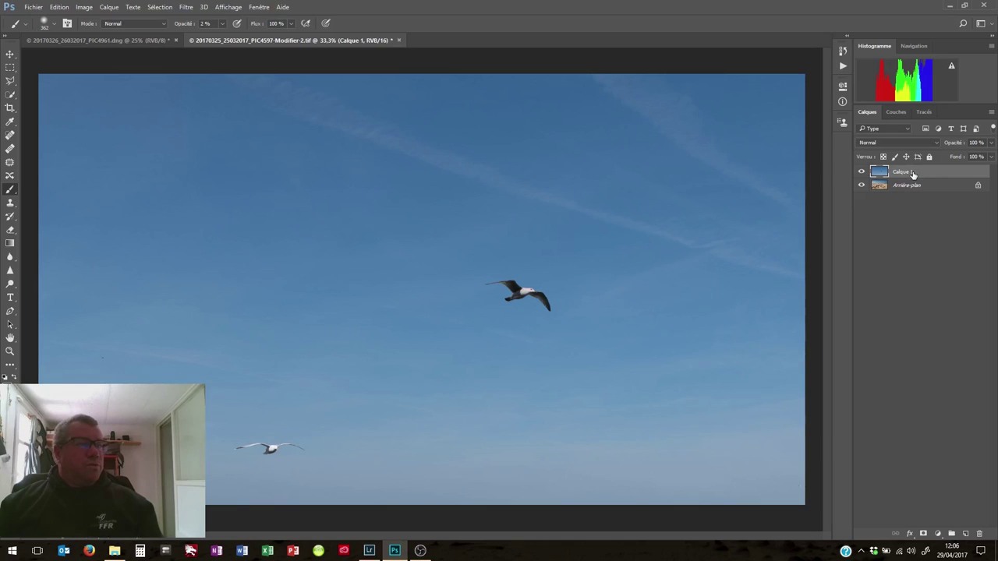
double_click(904, 171)
Finish naming the sky layer oiseaux, then duplicate Arrière-plan as a layer named bouteille.
text(ci)
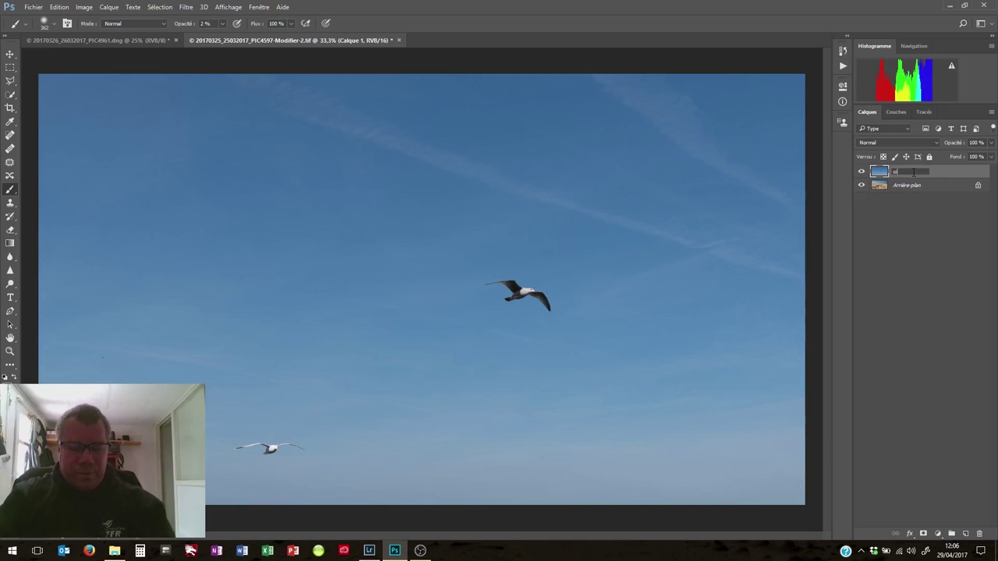
key(Return)
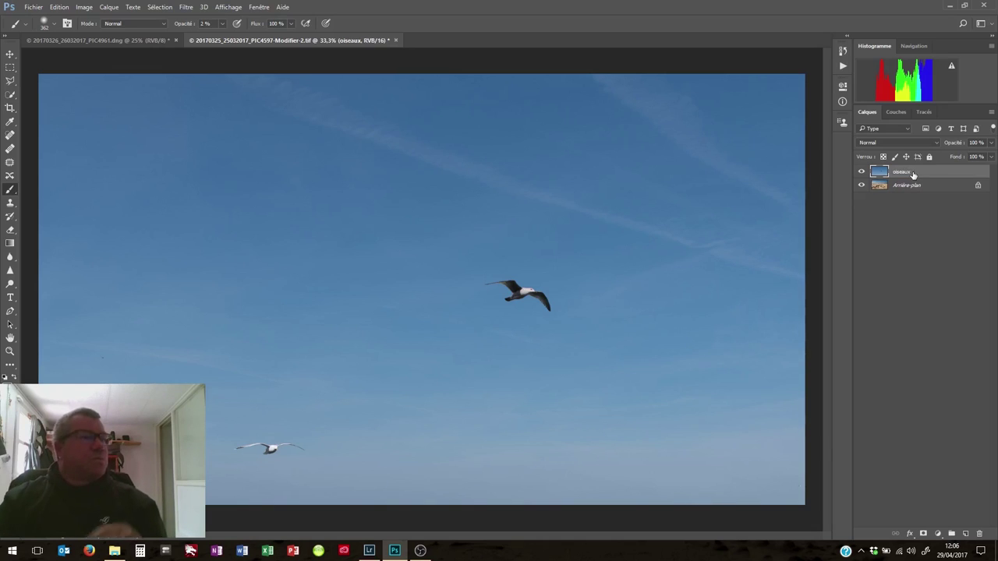
click(921, 191)
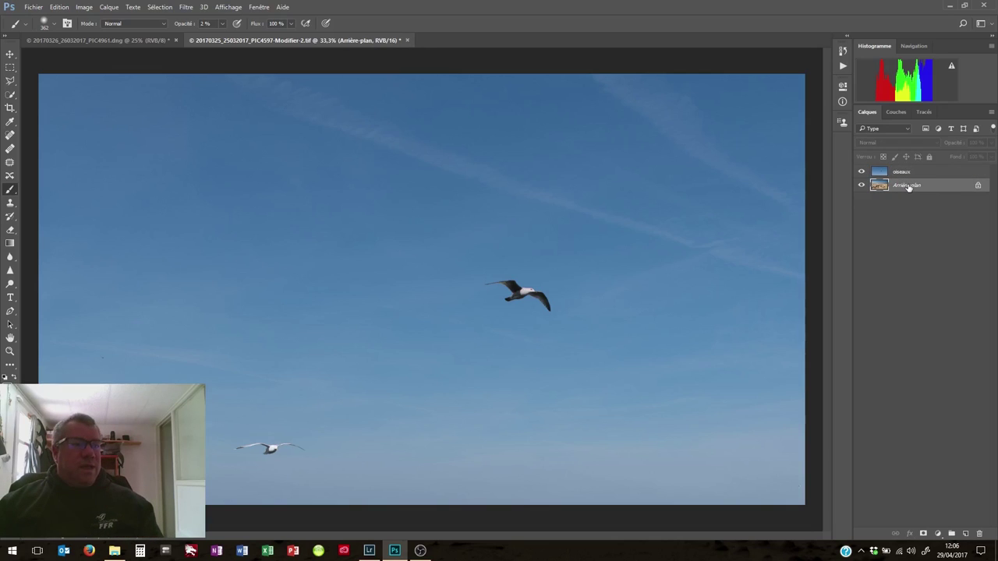
drag(909, 189, 966, 532)
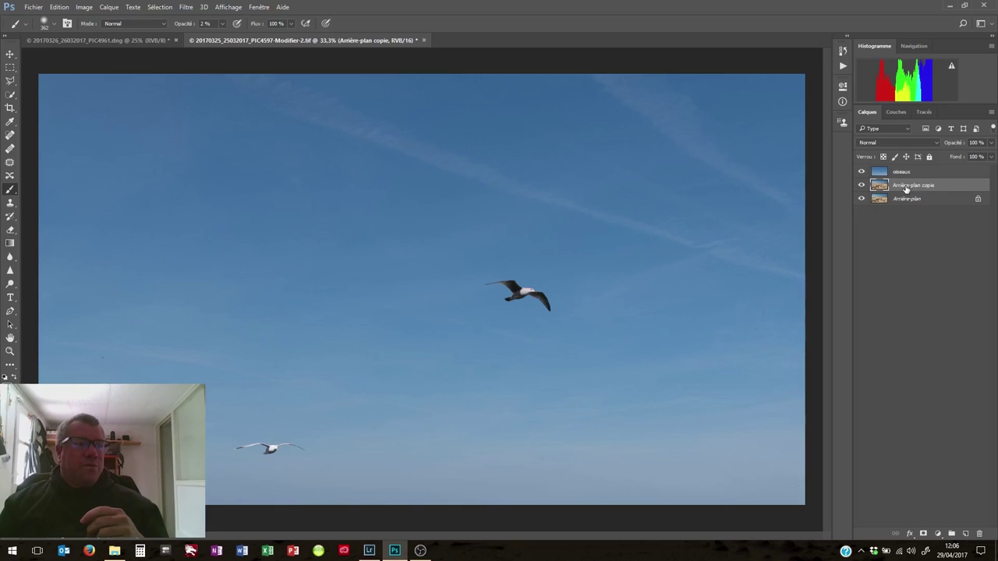
double_click(906, 187)
text(b)
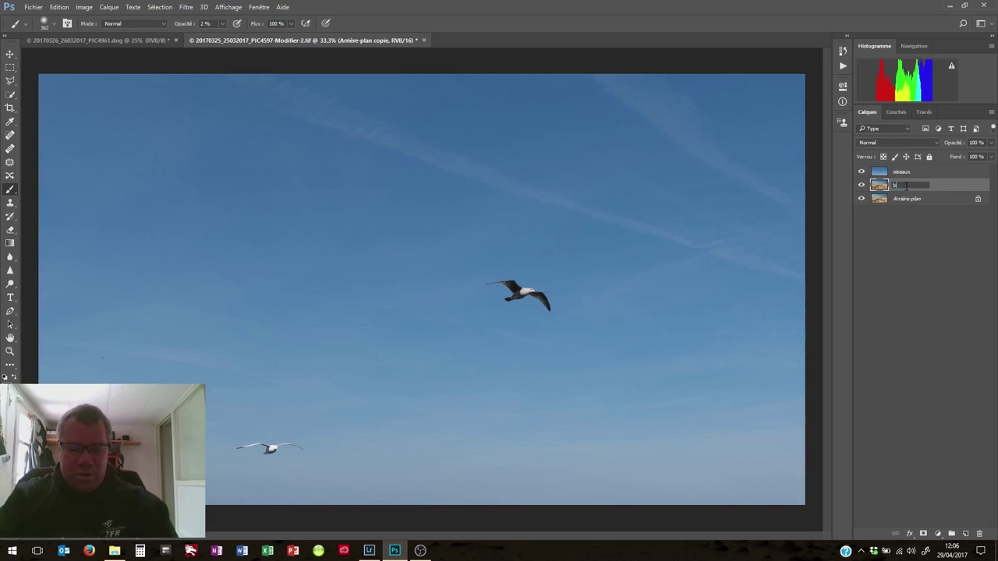
text(outeille)
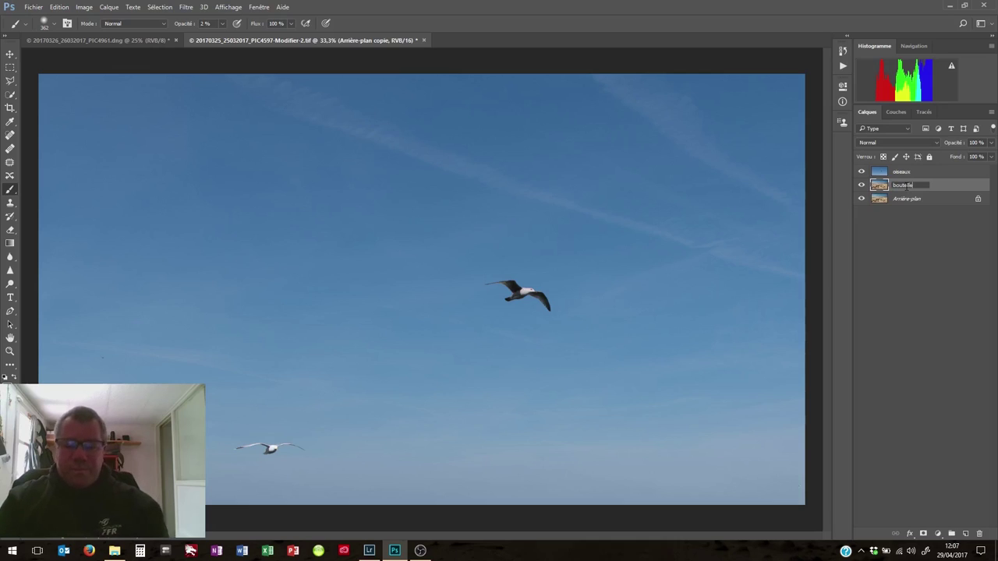
key(Return)
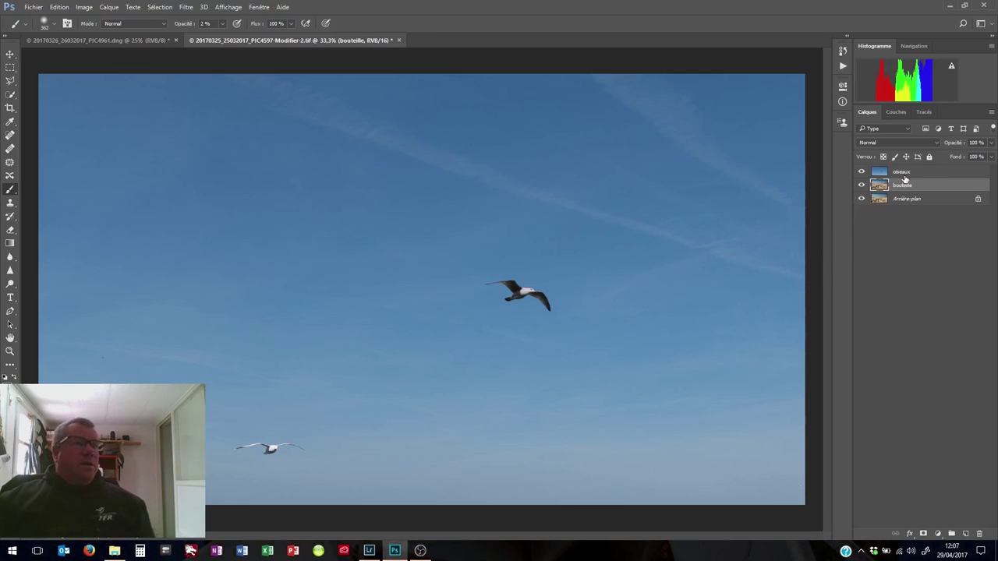
Lower oiseaux to 46% opacity and move it up so a seagull sits above the bottle.
click(908, 173)
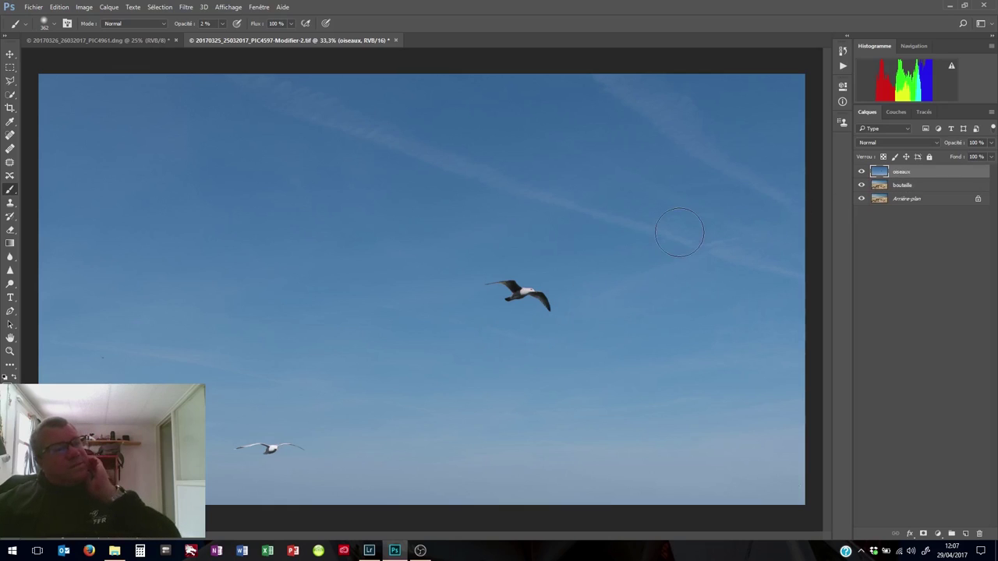
click(989, 142)
drag(966, 159, 965, 157)
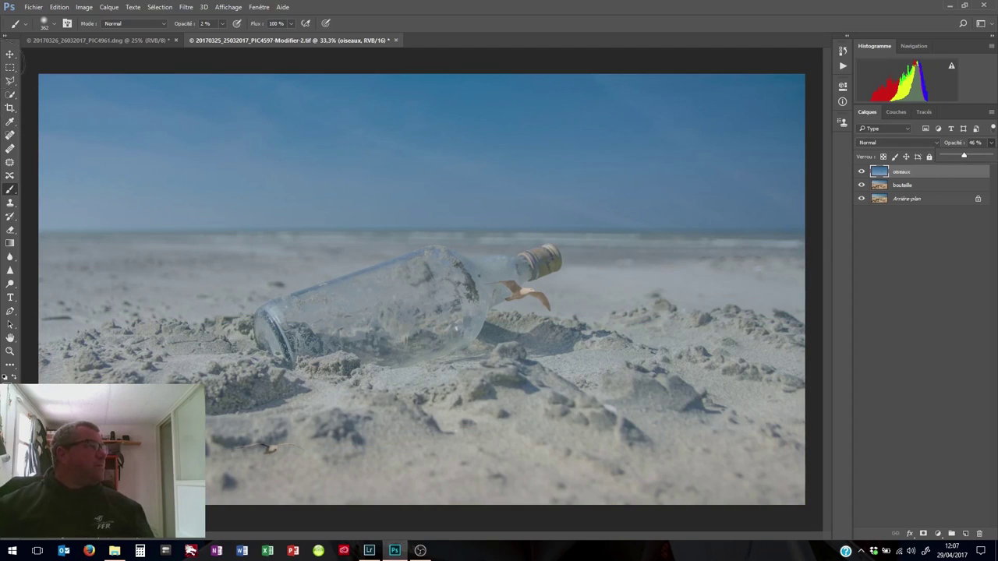
click(8, 57)
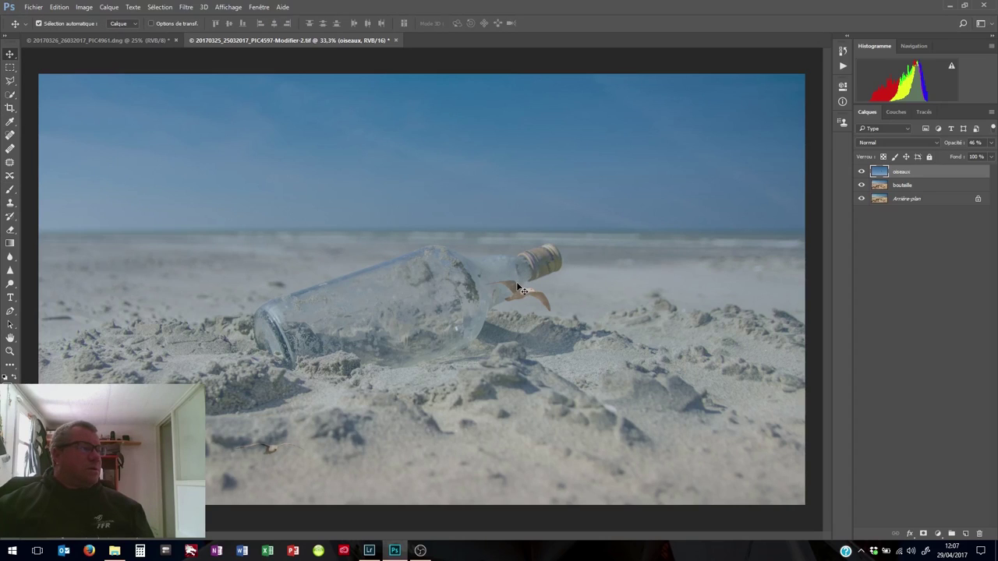
mouse_move(516, 279)
mouse_down()
mouse_move(409, 208)
mouse_move(372, 206)
mouse_move(532, 163)
mouse_move(621, 154)
mouse_move(610, 154)
mouse_up()
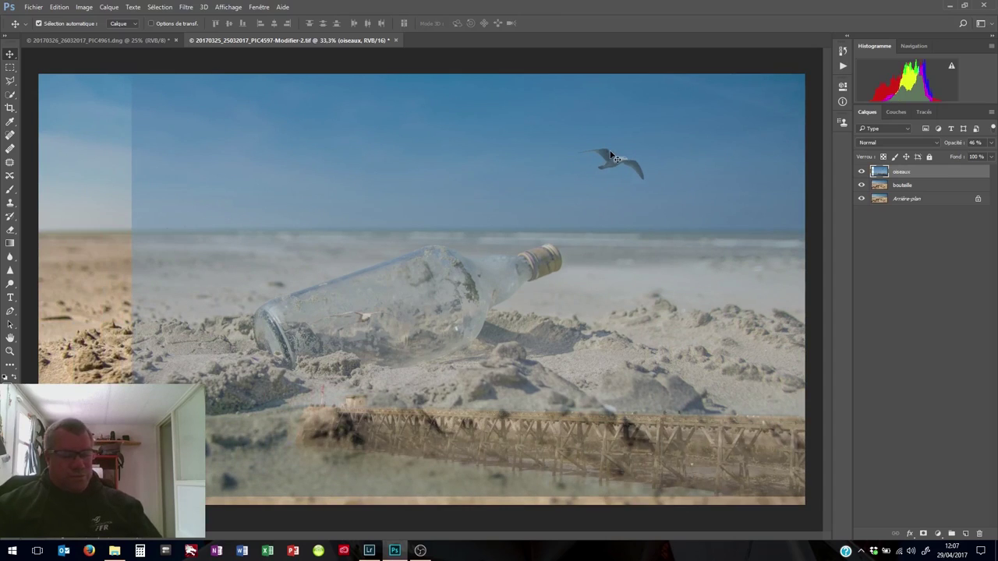
Free-transform oiseaux, scaling it down to about 46.25% and placing it in the sky.
key(Left)
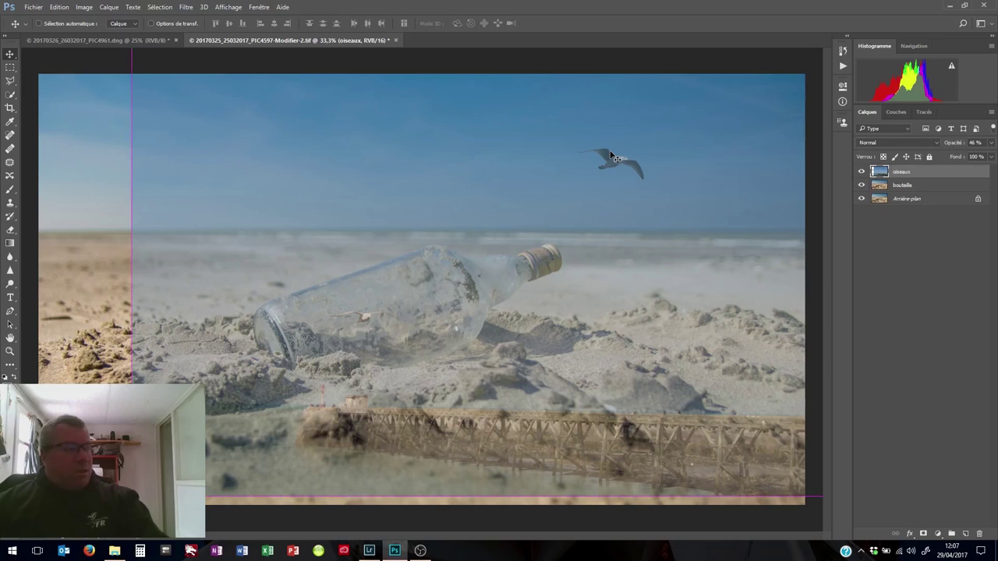
key(ctrl+t)
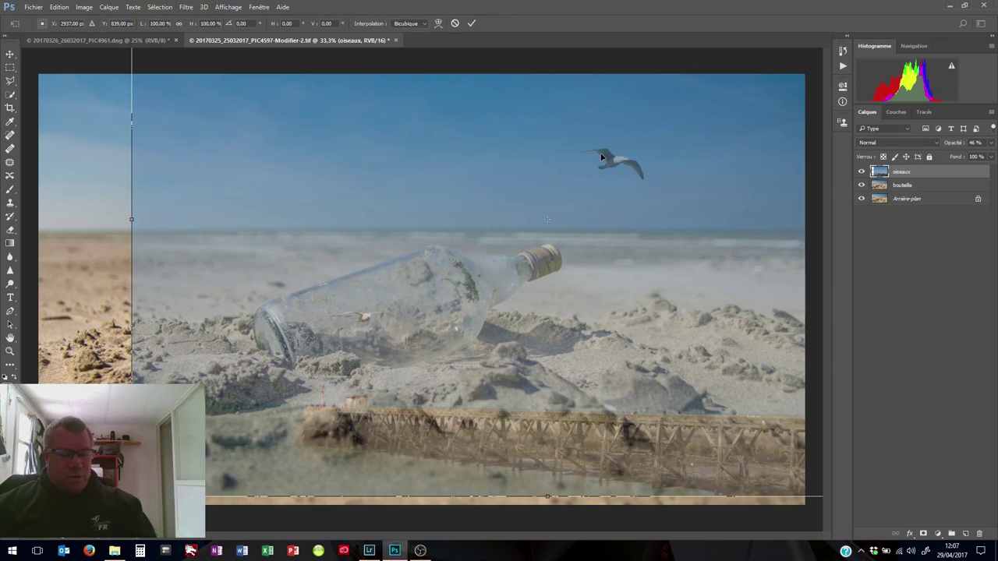
key(ctrl+minus)
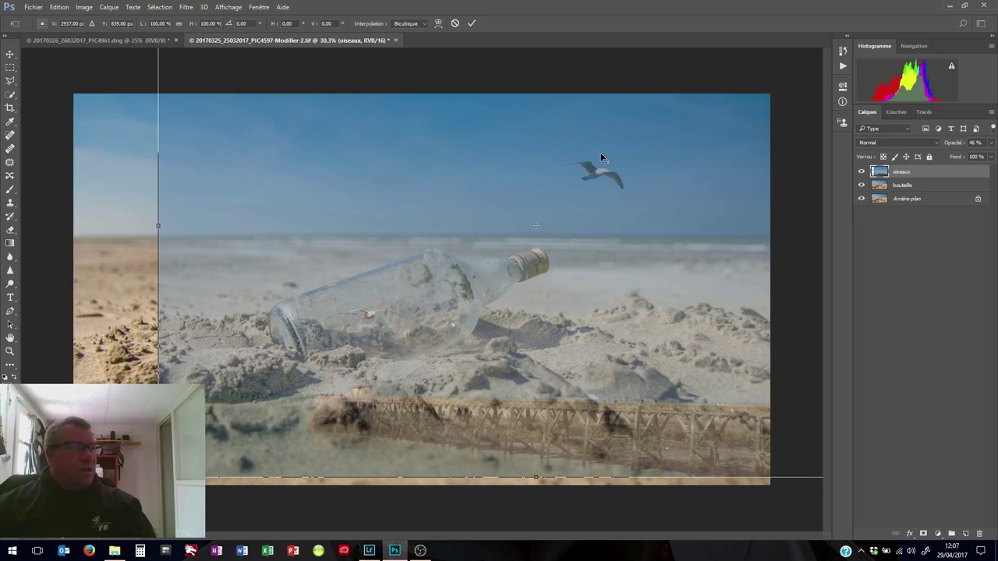
key(ctrl+minus)
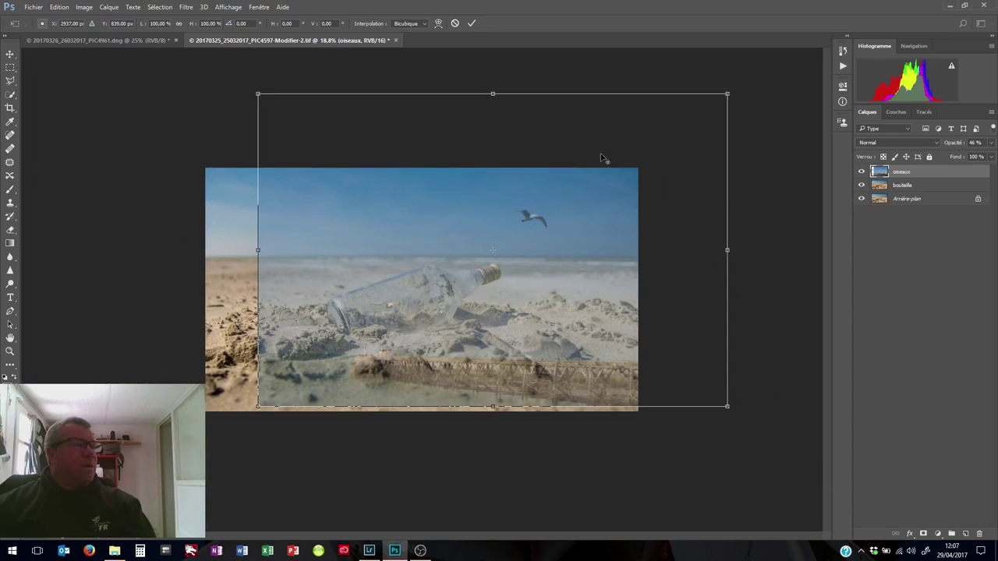
key(ctrl+minus)
key(ctrl+minus)
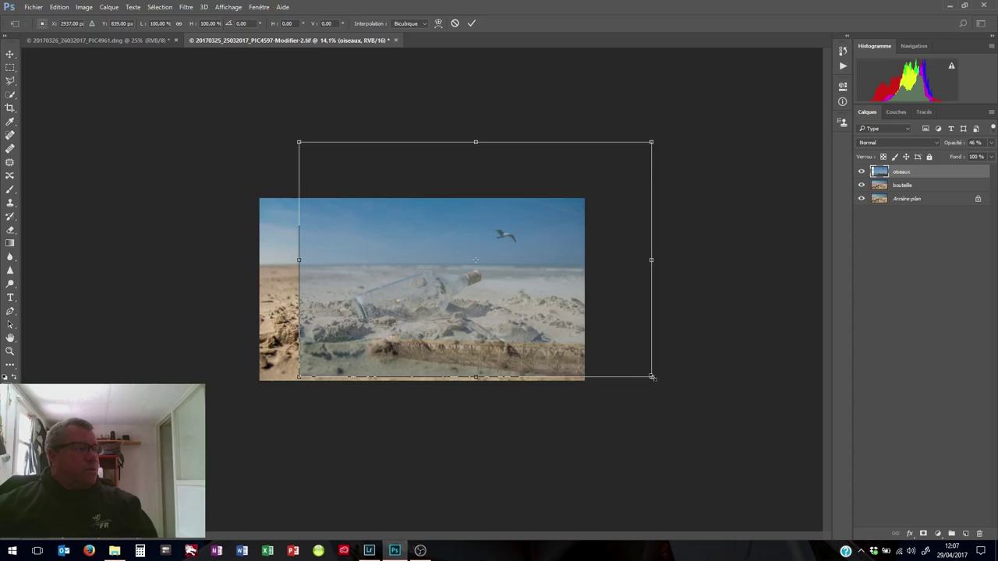
drag(652, 377, 543, 262)
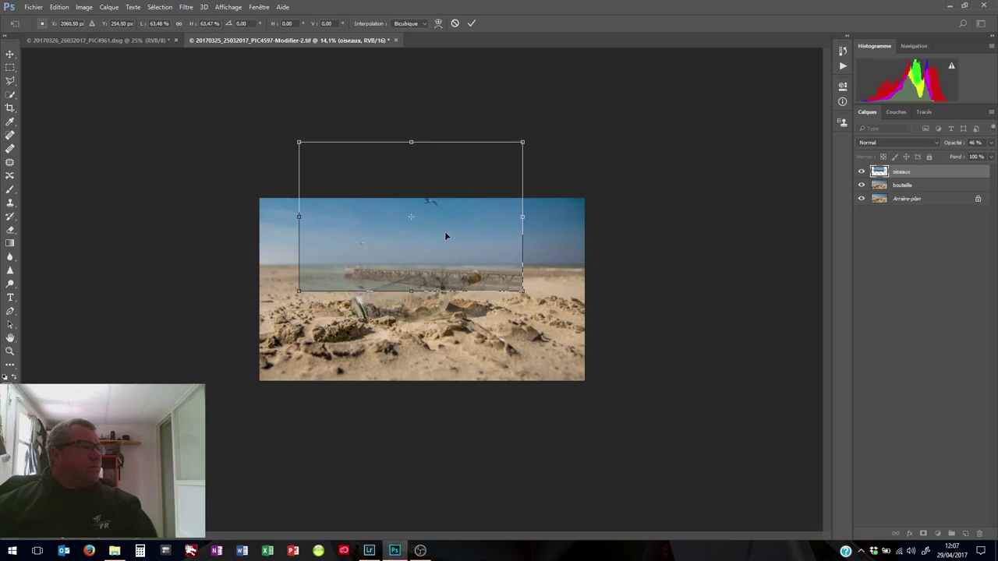
drag(445, 236, 492, 262)
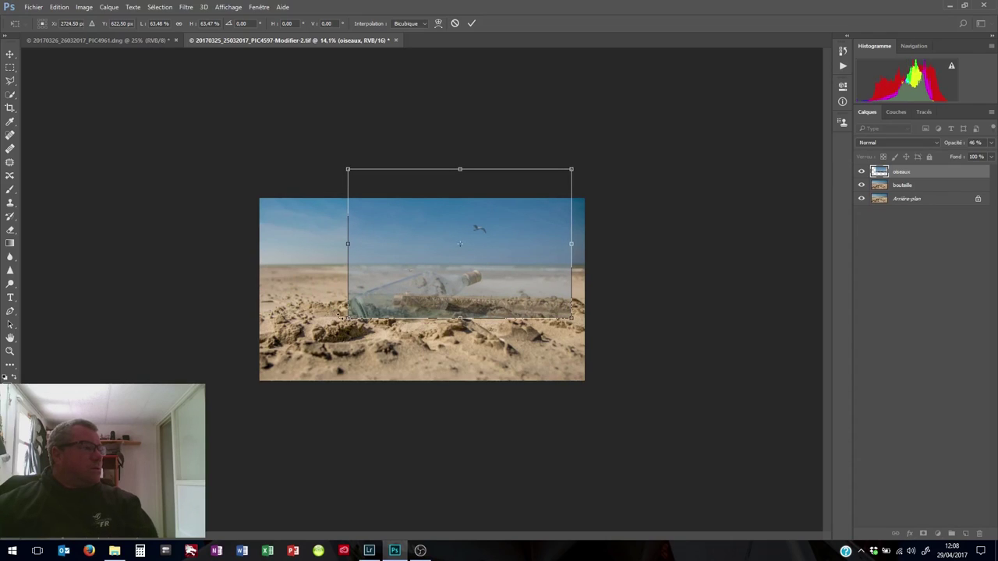
drag(347, 318, 403, 270)
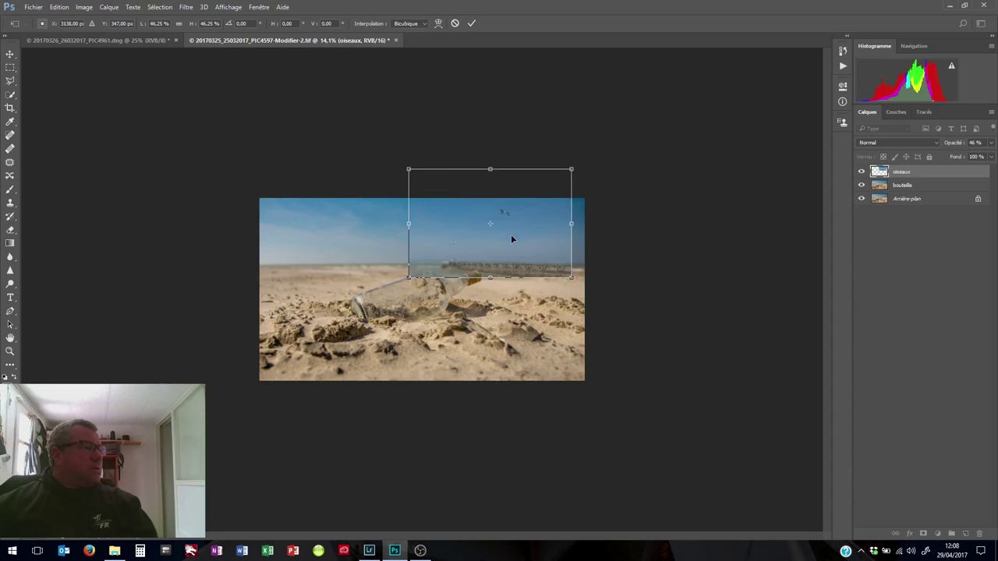
drag(511, 239, 495, 258)
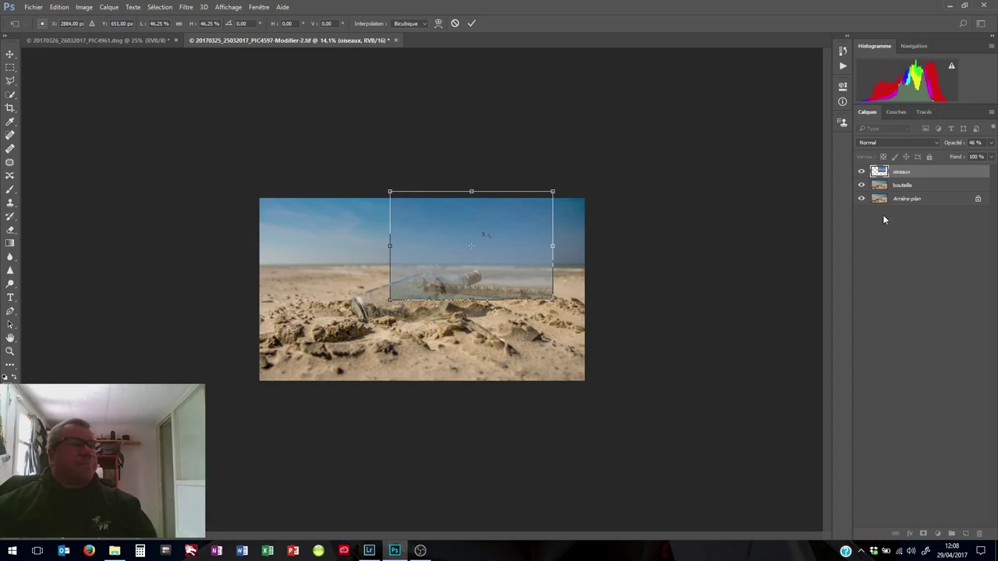
Fit the image on screen, enlarge the birds layer slightly, shift it right, and commit.
click(231, 8)
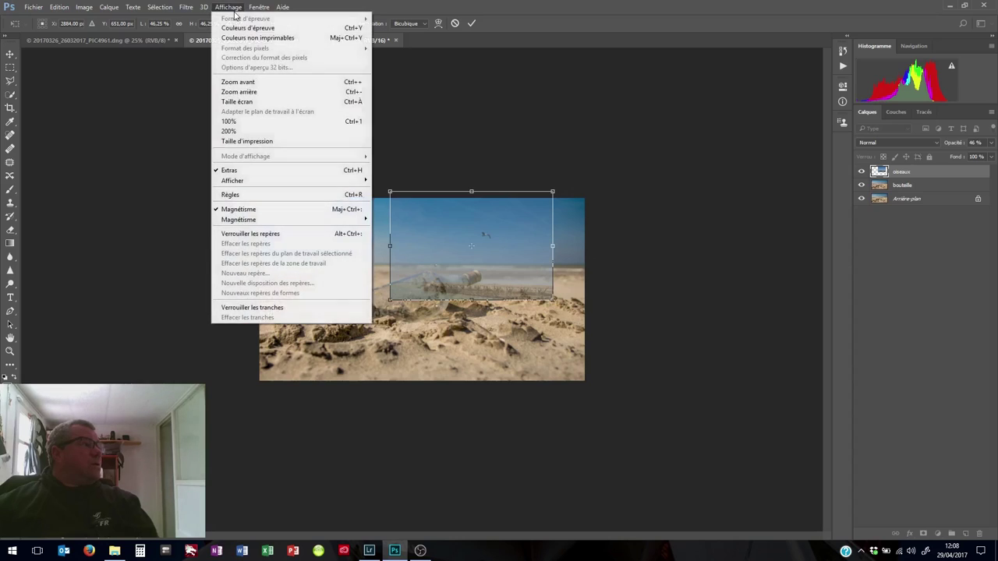
click(240, 102)
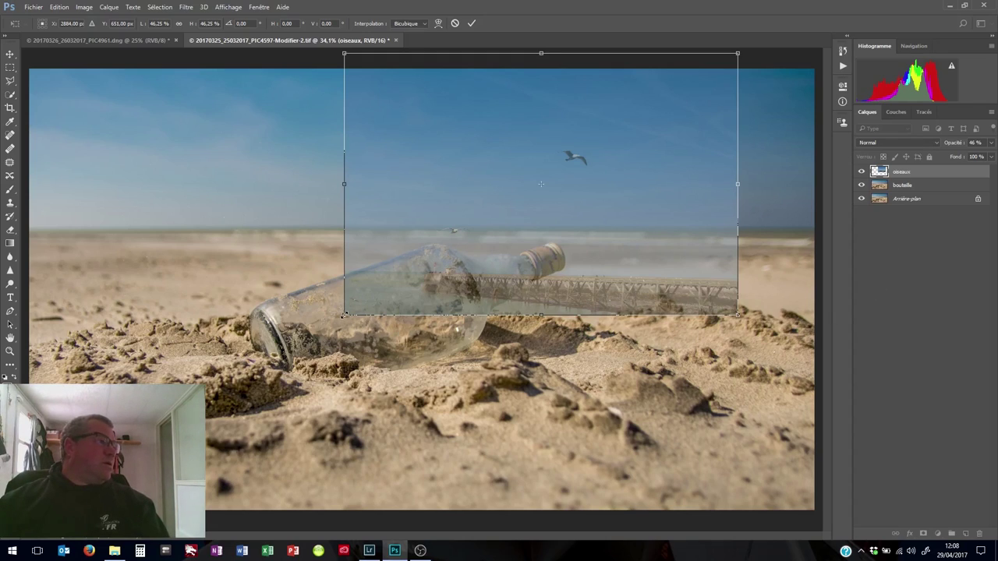
mouse_move(344, 315)
mouse_down()
mouse_move(296, 331)
mouse_move(289, 319)
mouse_up()
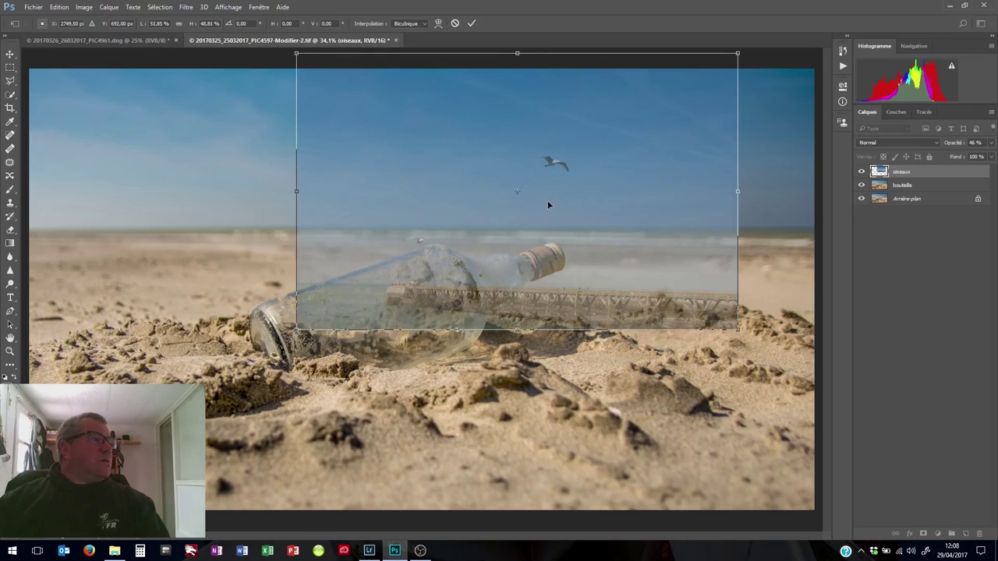
drag(548, 205, 610, 200)
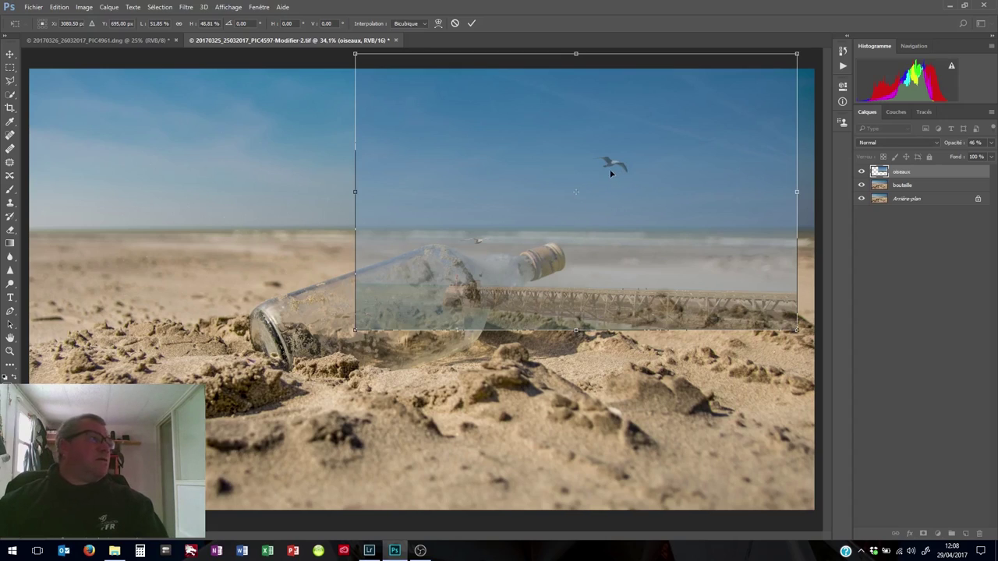
click(472, 23)
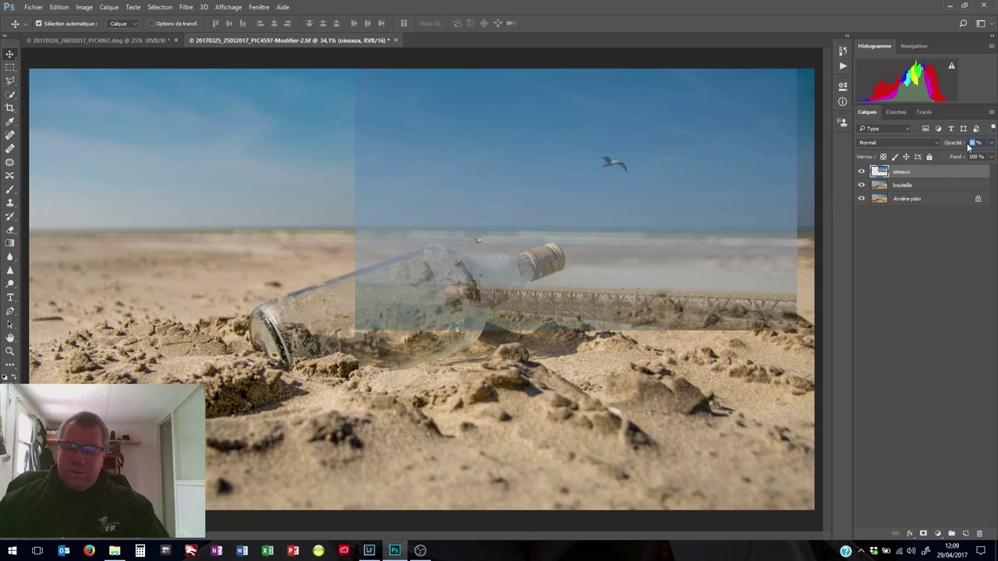
Set oiseaux back to 100% opacity and give it a white layer mask.
text(6)
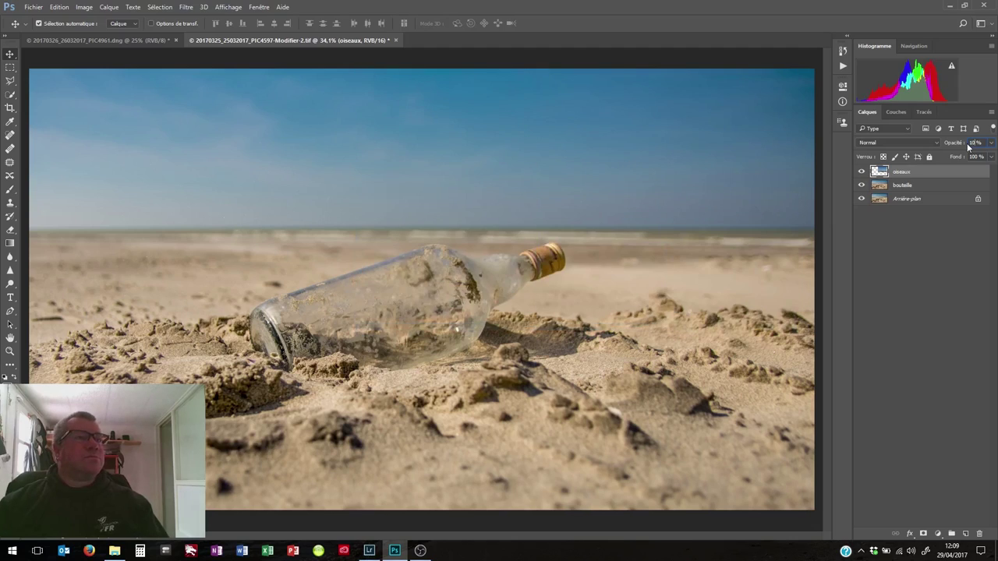
text(0)
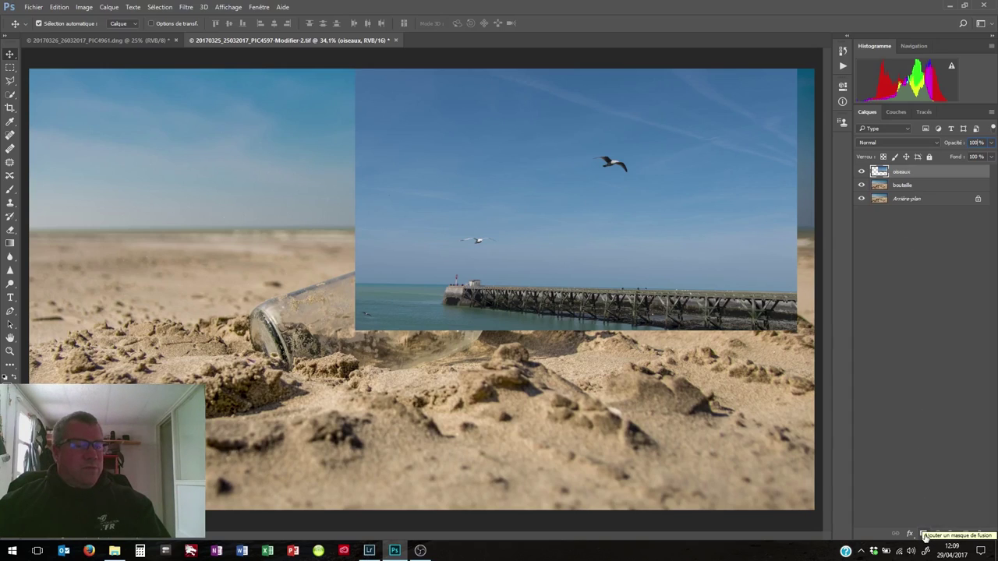
click(924, 534)
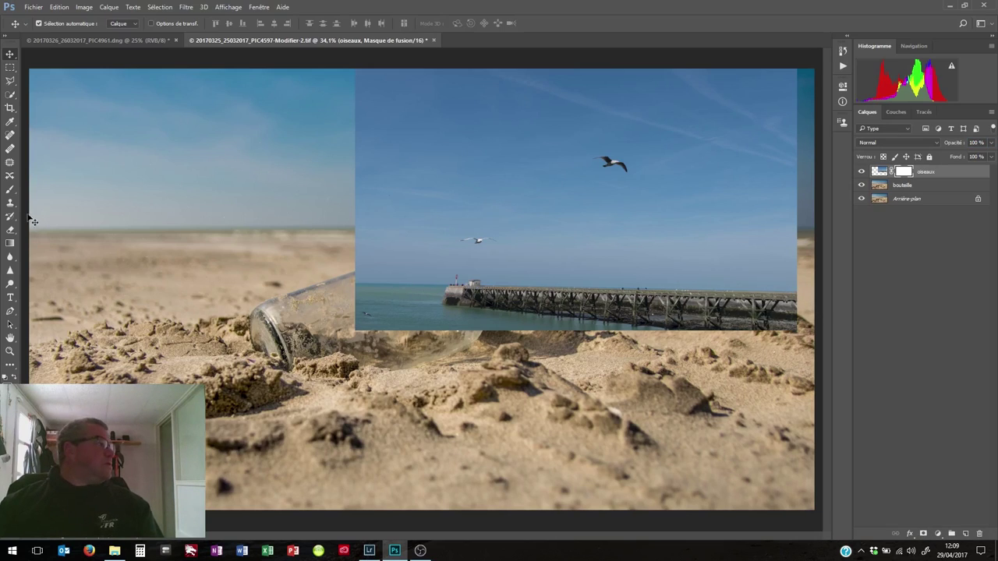
click(10, 191)
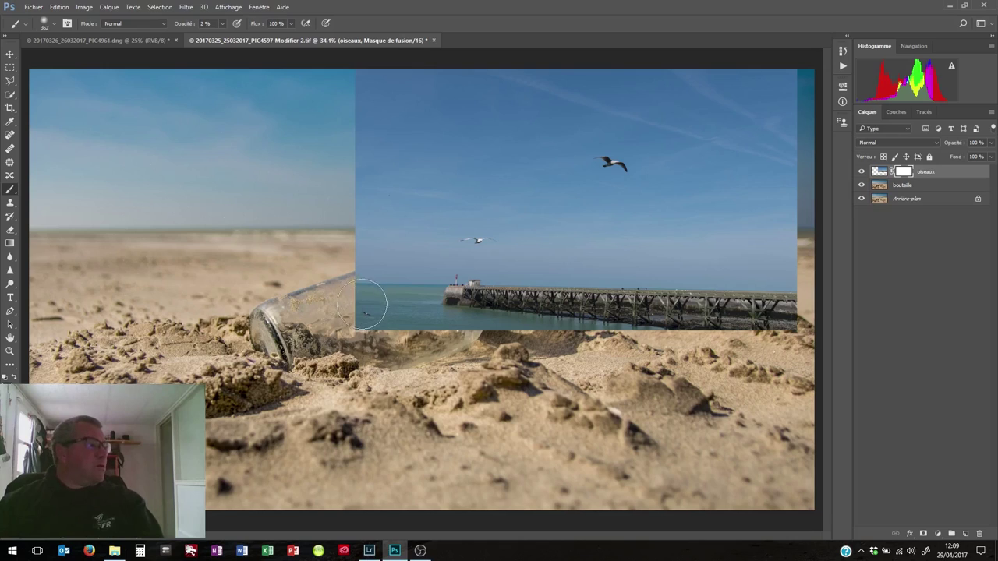
With a 100% opacity brush, paint black on the oiseaux mask over pier, sea and bottle neck.
click(224, 24)
text(100)
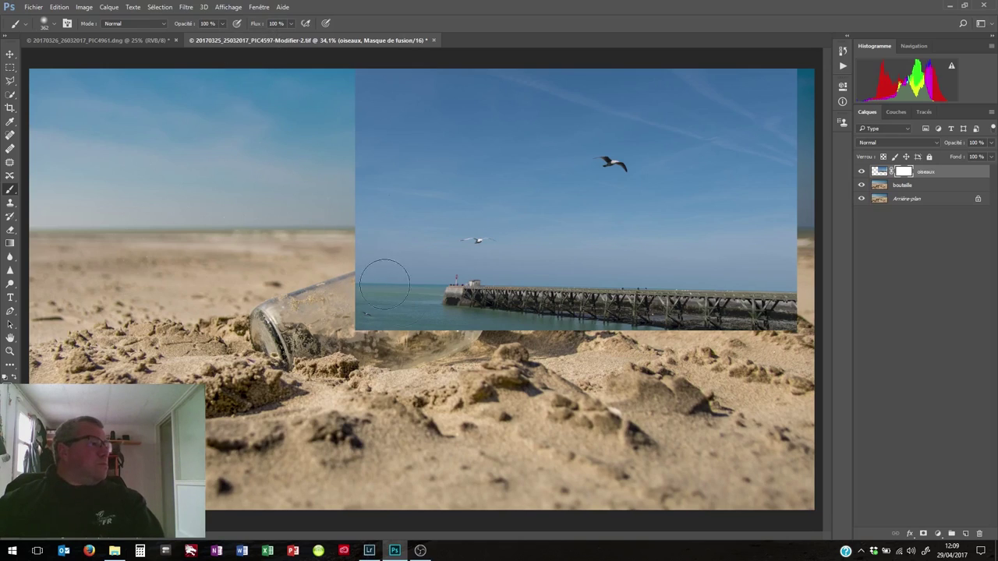
mouse_move(385, 283)
mouse_down()
mouse_move(423, 315)
mouse_move(792, 294)
mouse_move(523, 288)
mouse_move(386, 265)
mouse_move(366, 85)
mouse_move(348, 266)
mouse_up()
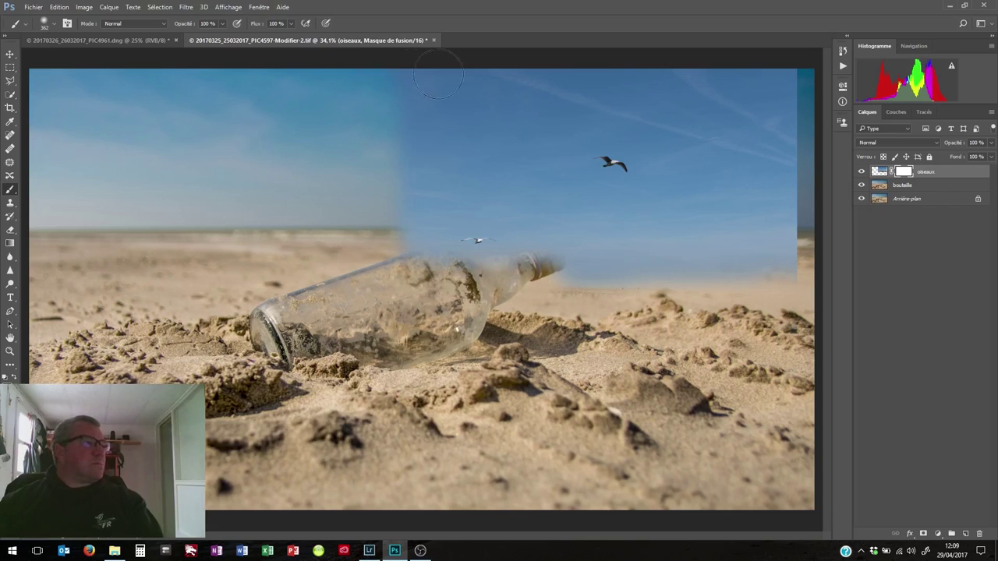
key(alt+BackSpace)
drag(675, 216, 660, 95)
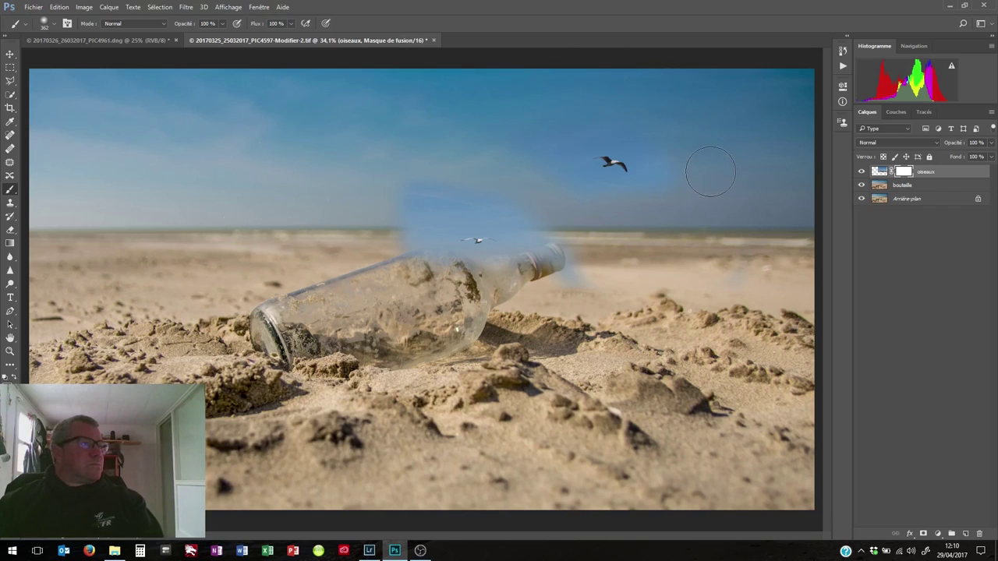
drag(590, 267, 590, 272)
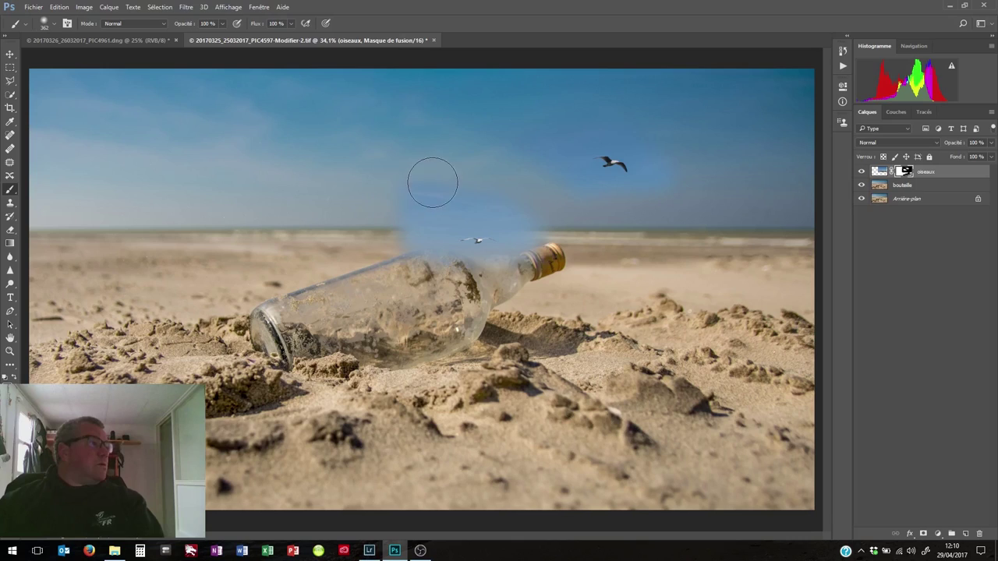
mouse_move(433, 183)
mouse_down()
mouse_move(407, 211)
mouse_move(461, 189)
mouse_move(404, 226)
mouse_move(444, 281)
mouse_move(402, 273)
mouse_move(533, 285)
mouse_move(521, 205)
mouse_move(546, 249)
mouse_move(559, 233)
mouse_up()
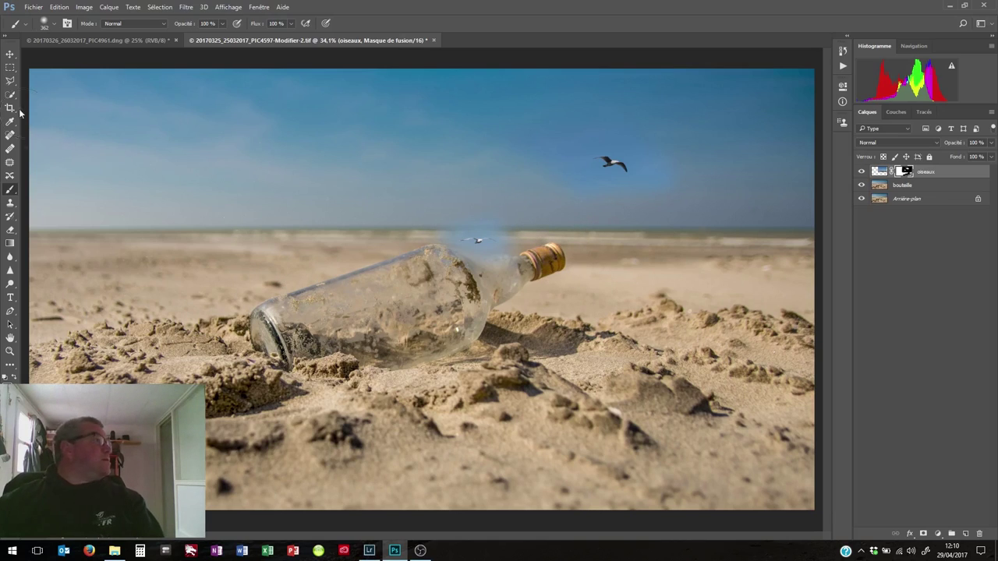
Copy a rectangle around the small bird near the bottle neck from oiseaux onto a new layer.
click(10, 69)
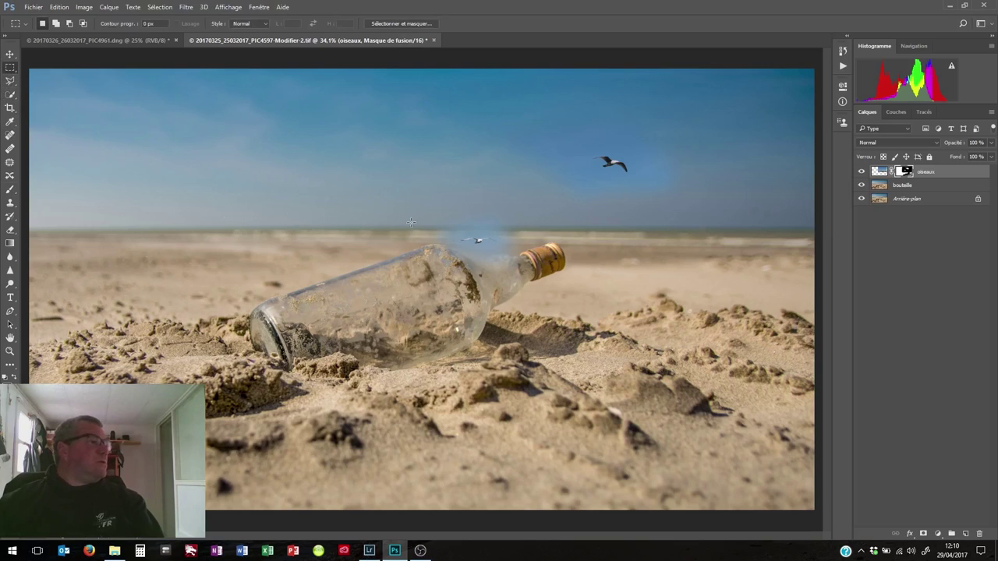
drag(424, 203, 527, 283)
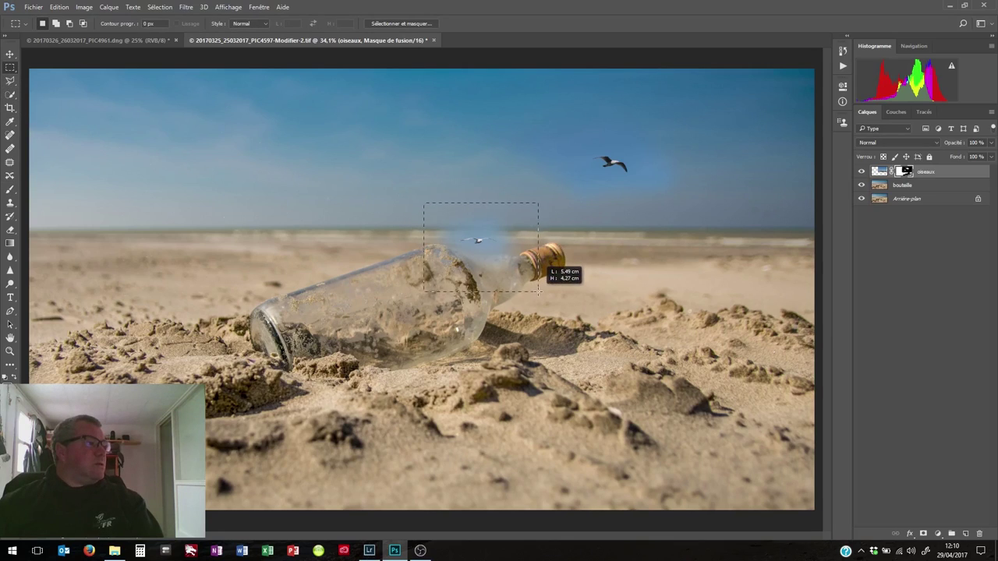
drag(527, 283, 525, 279)
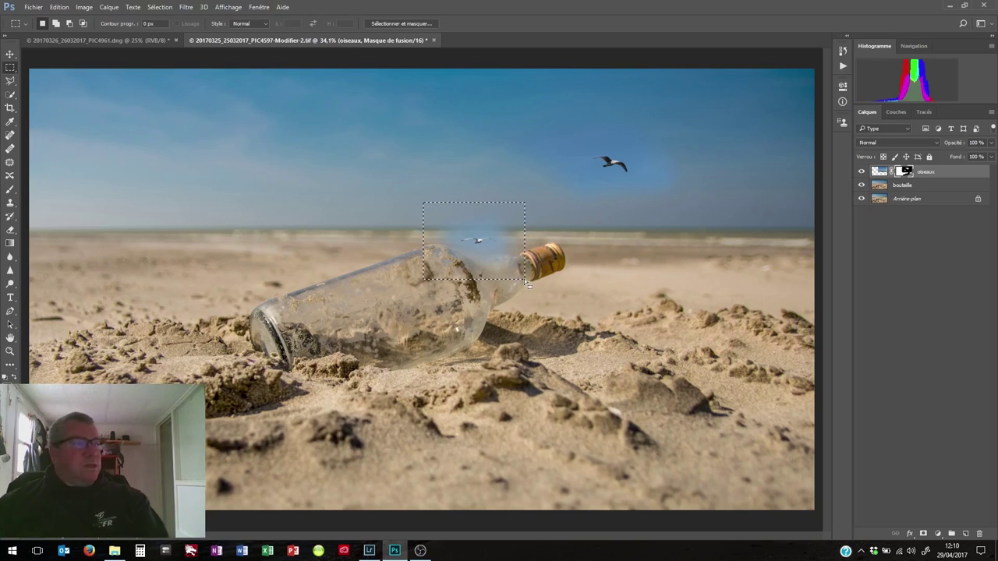
key(ctrl+j)
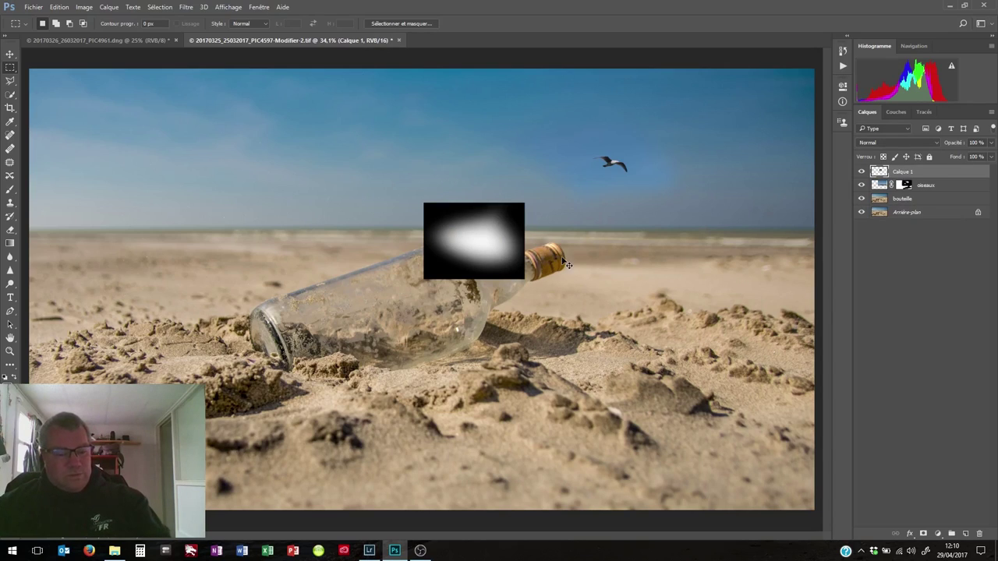
key(ctrl+z)
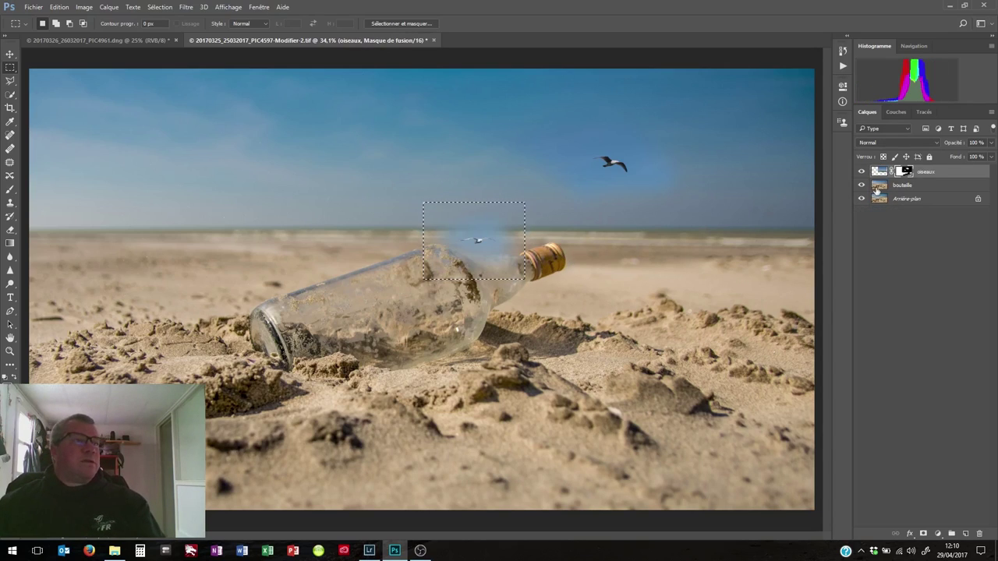
click(879, 173)
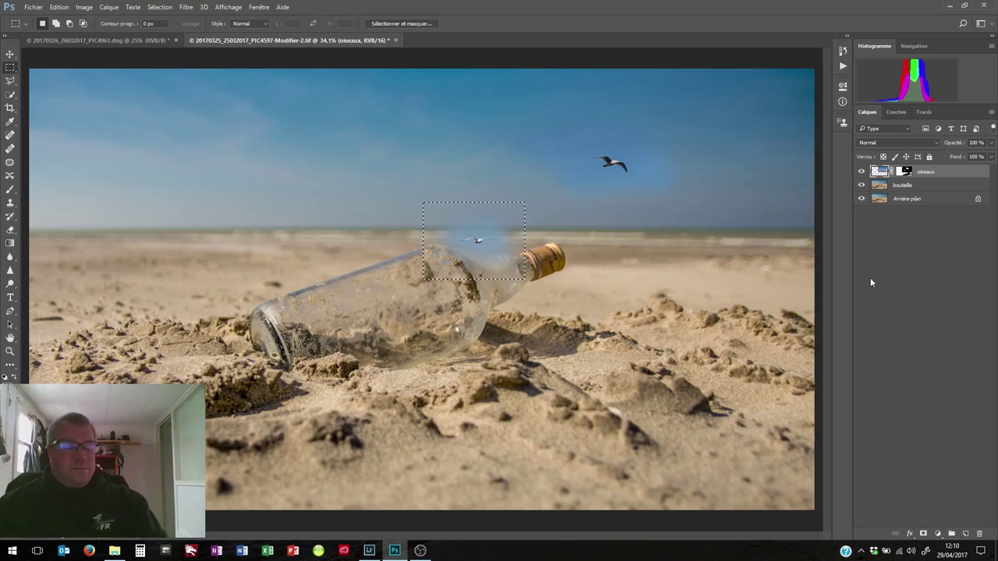
key(ctrl+j)
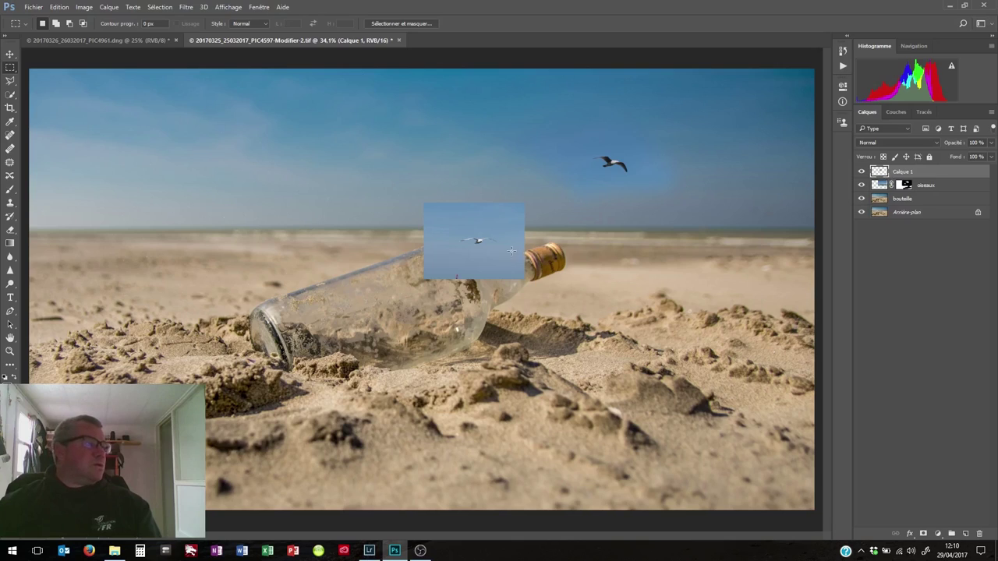
Hide Calque 1, then paint black on the oiseaux mask over the small bird and blue halo.
click(861, 171)
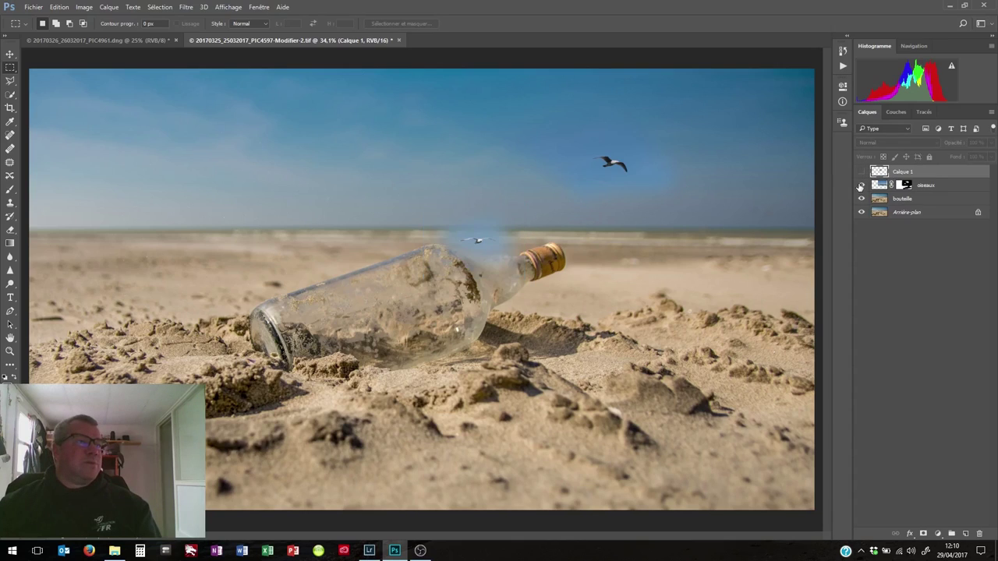
click(903, 185)
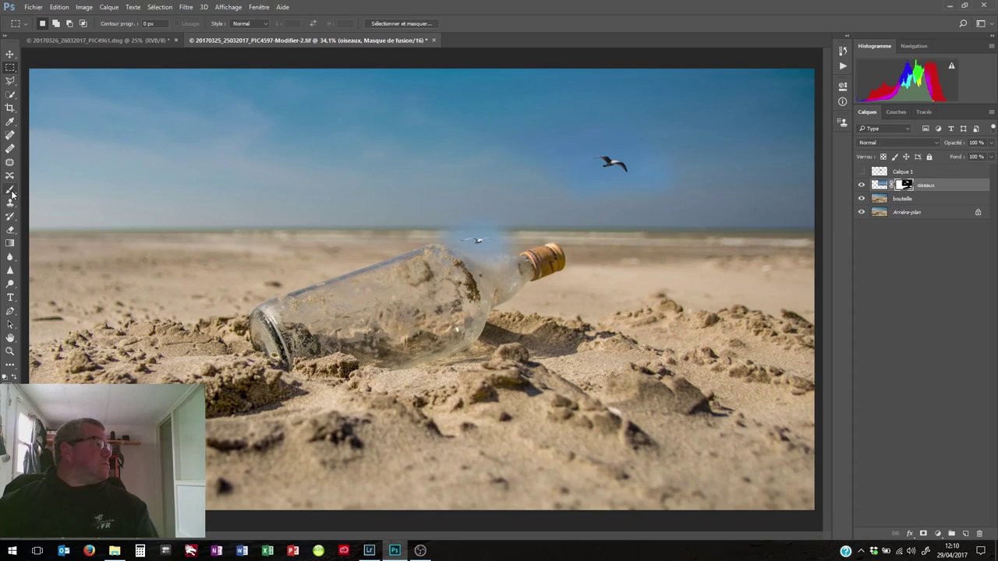
key(b)
drag(479, 237, 451, 236)
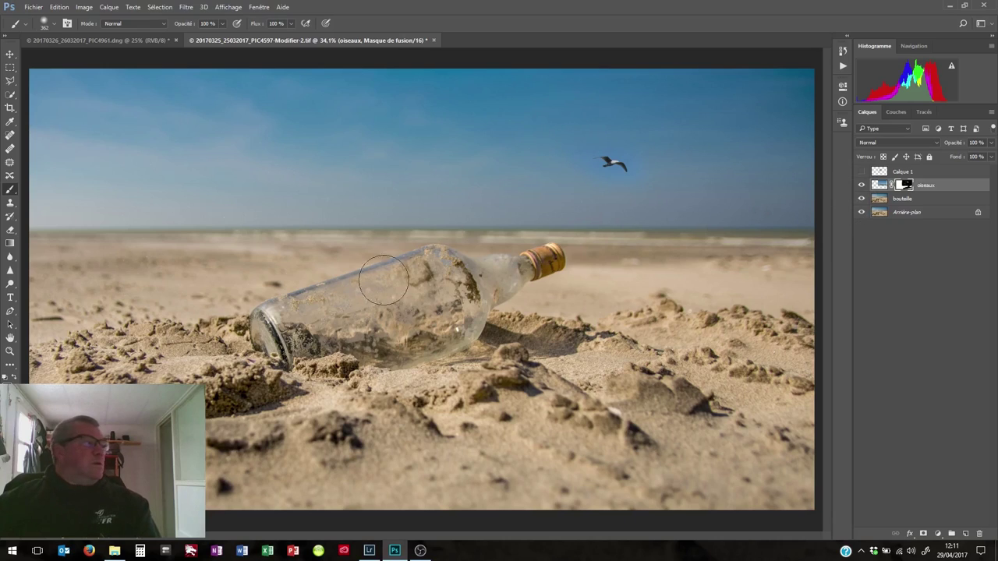
Nudge the oiseaux layer's seagull slightly right and down with the Move tool.
click(10, 54)
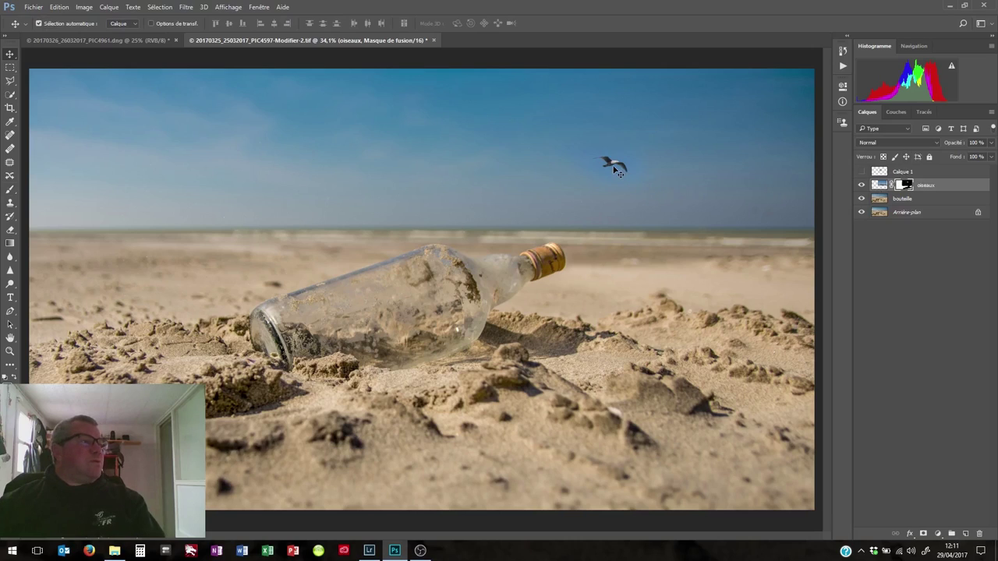
click(881, 187)
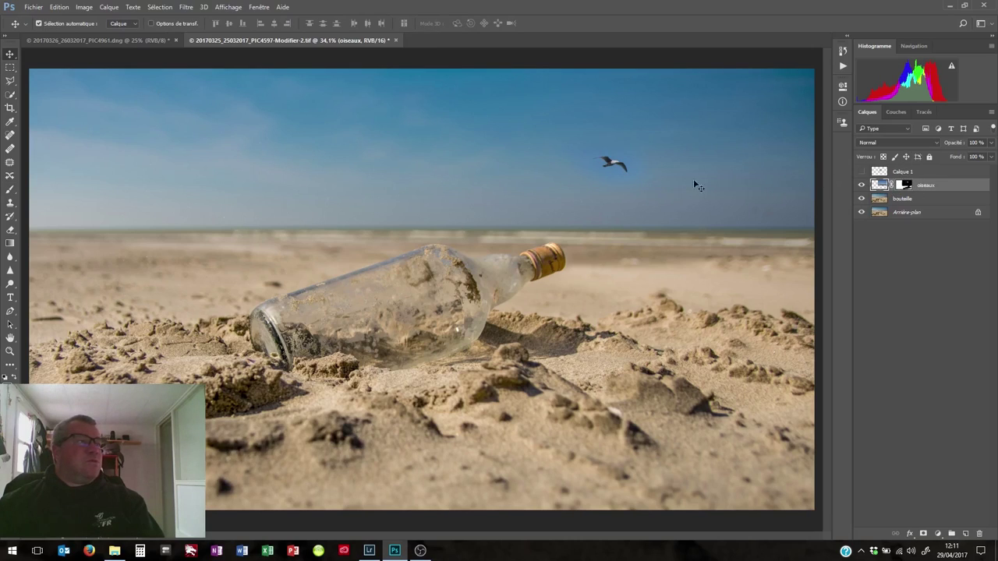
drag(611, 167, 616, 171)
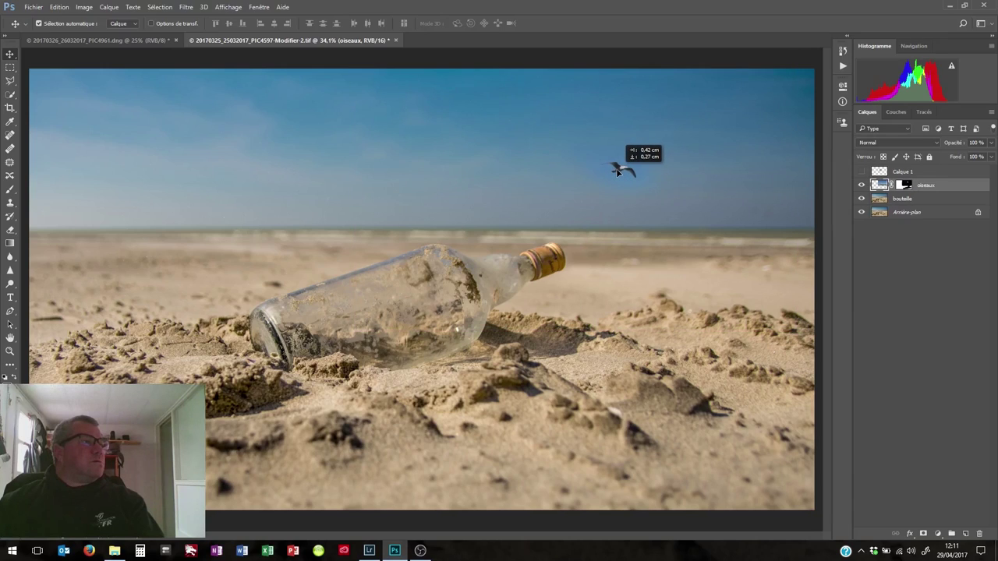
drag(616, 168, 616, 168)
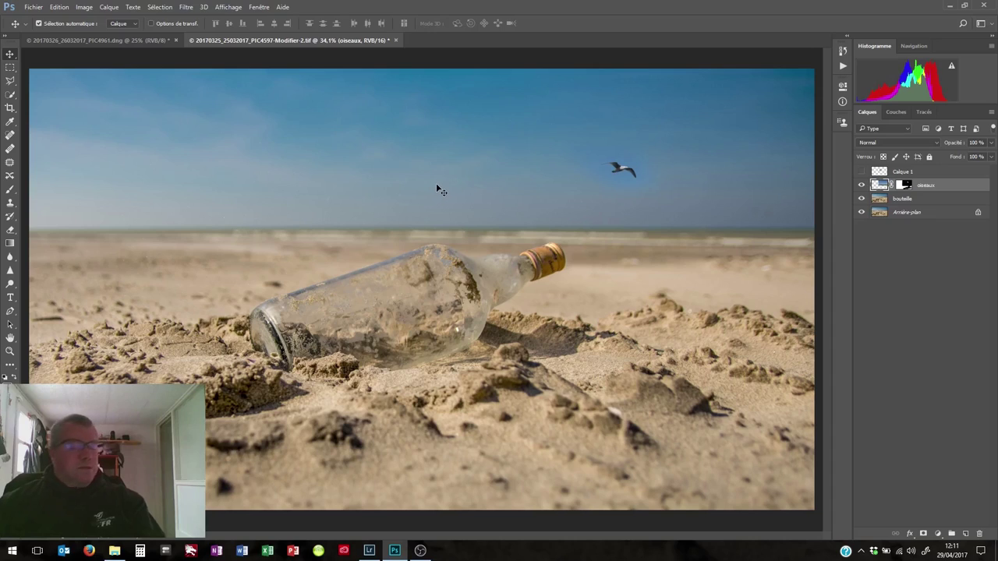
Free-transform the oiseaux layer up to about 106% and commit it.
key(ctrl)
key(ctrl+t)
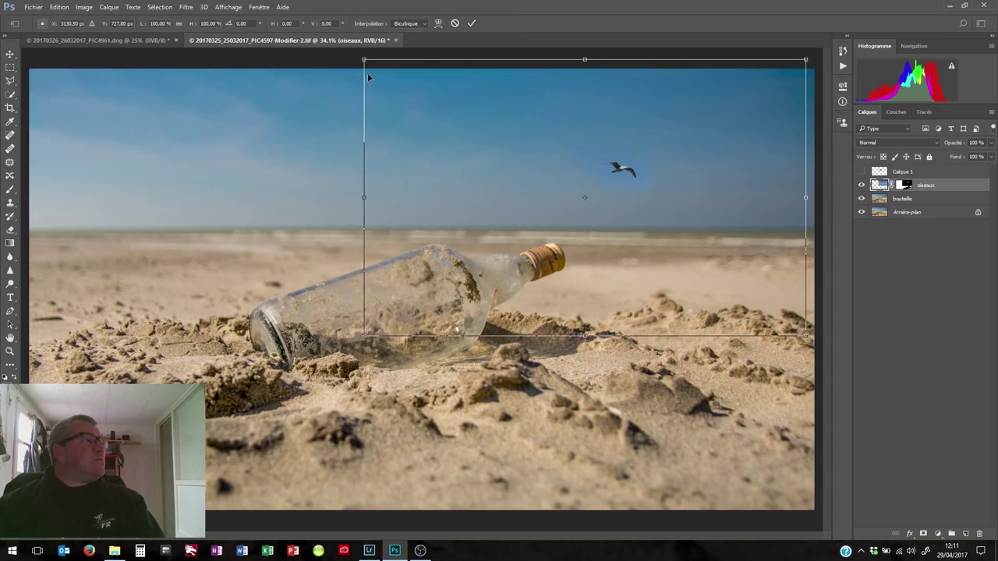
drag(355, 52, 337, 41)
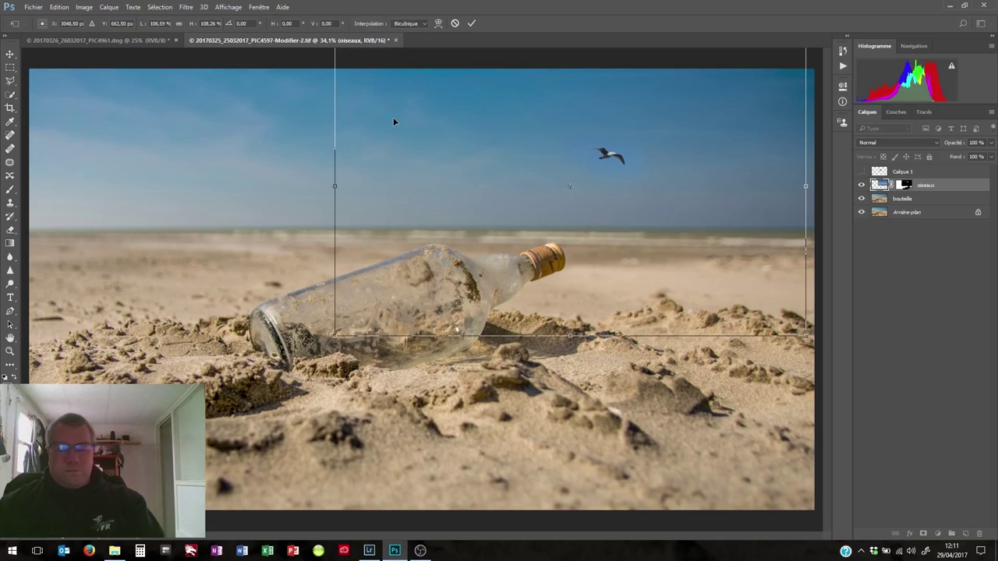
key(Return)
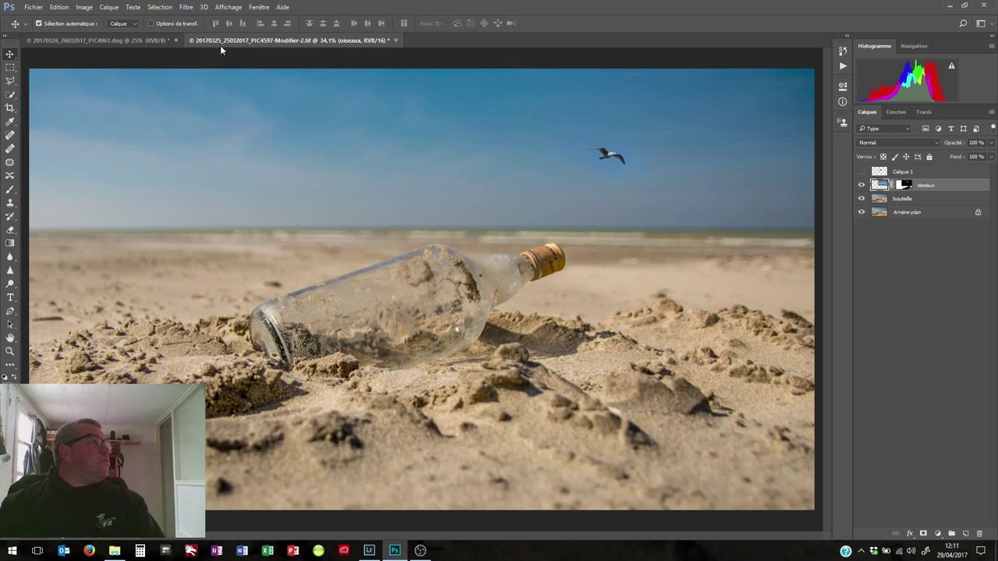
Apply Teinte/Saturation to the oiseaux layer with Saturation lowered to -22.
click(101, 7)
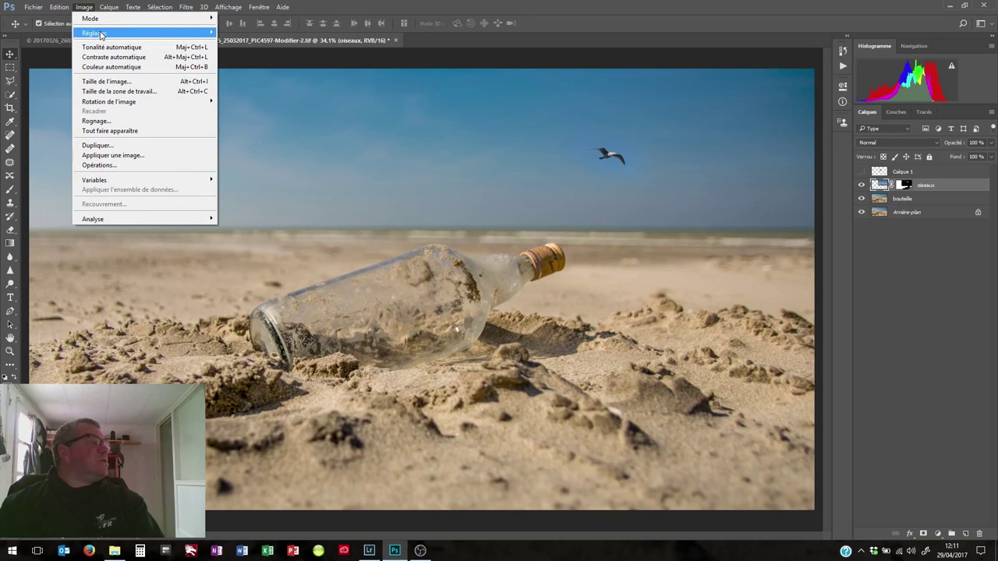
mouse_move(94, 32)
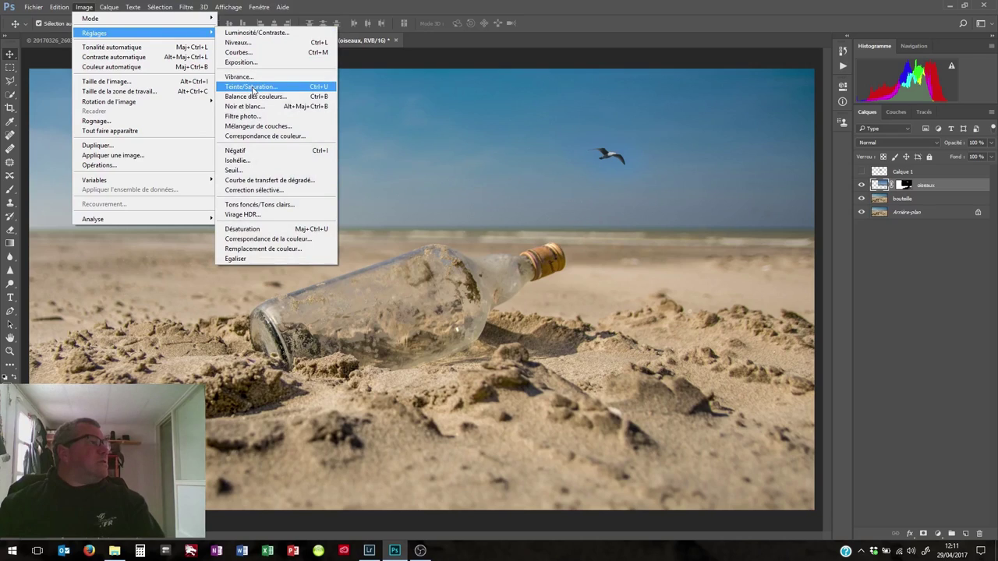
click(253, 87)
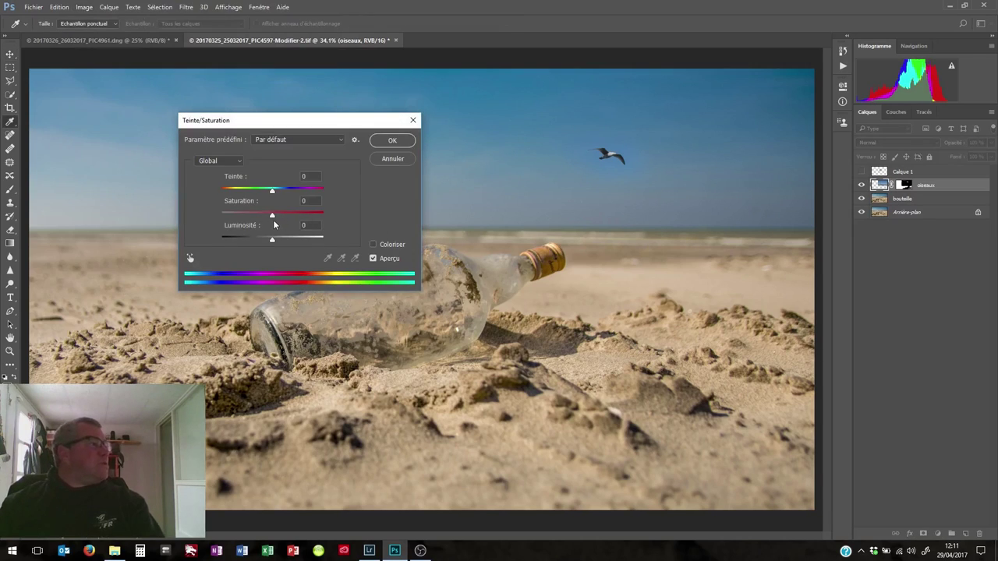
drag(272, 215, 267, 221)
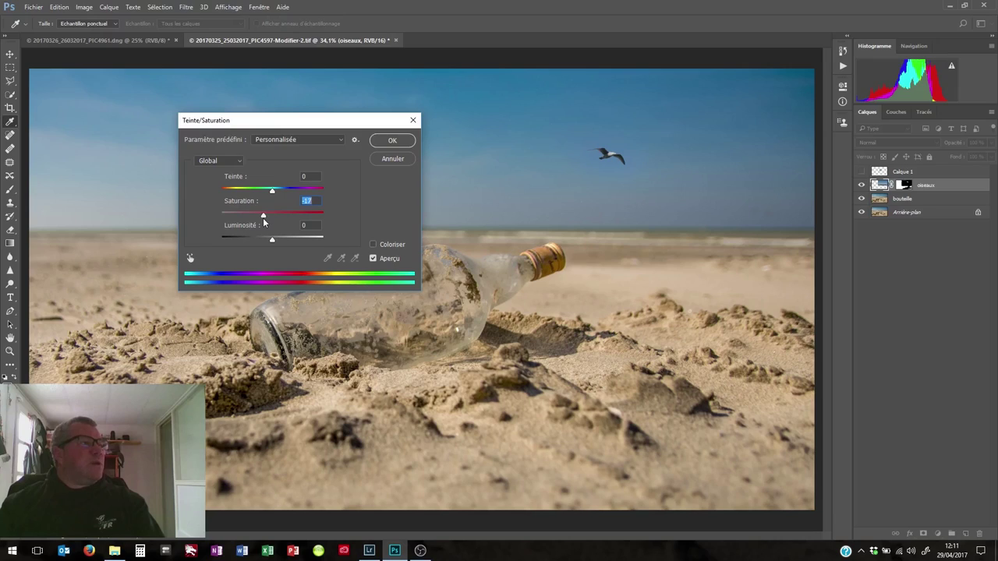
drag(263, 217, 261, 218)
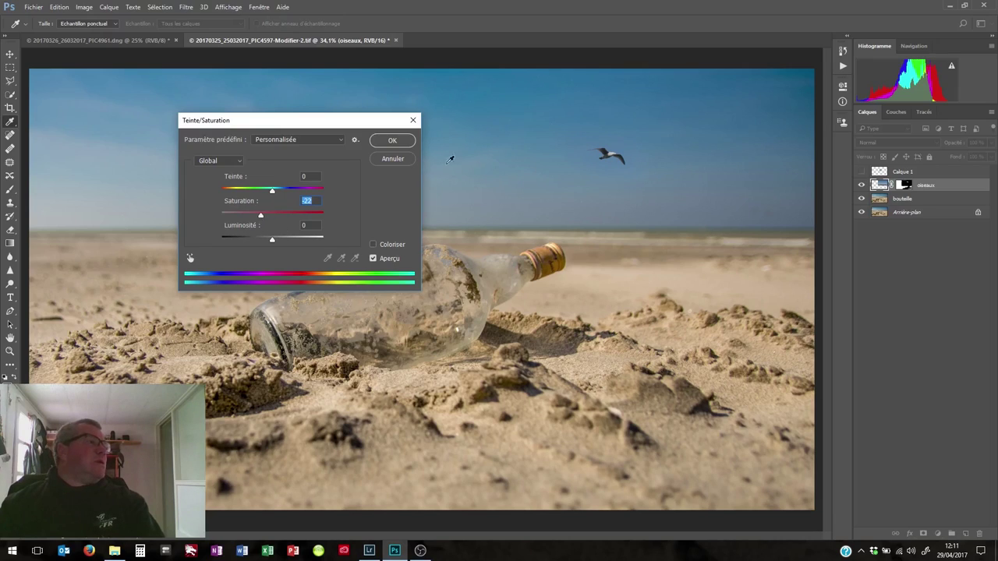
click(393, 144)
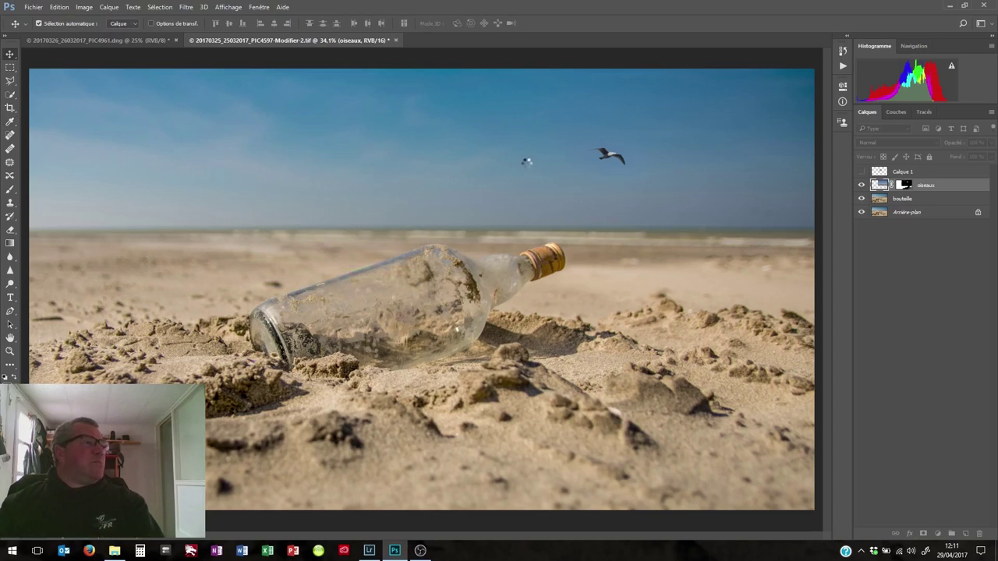
Zoom to 100% and pan so the seagull in the sky is in view.
click(230, 7)
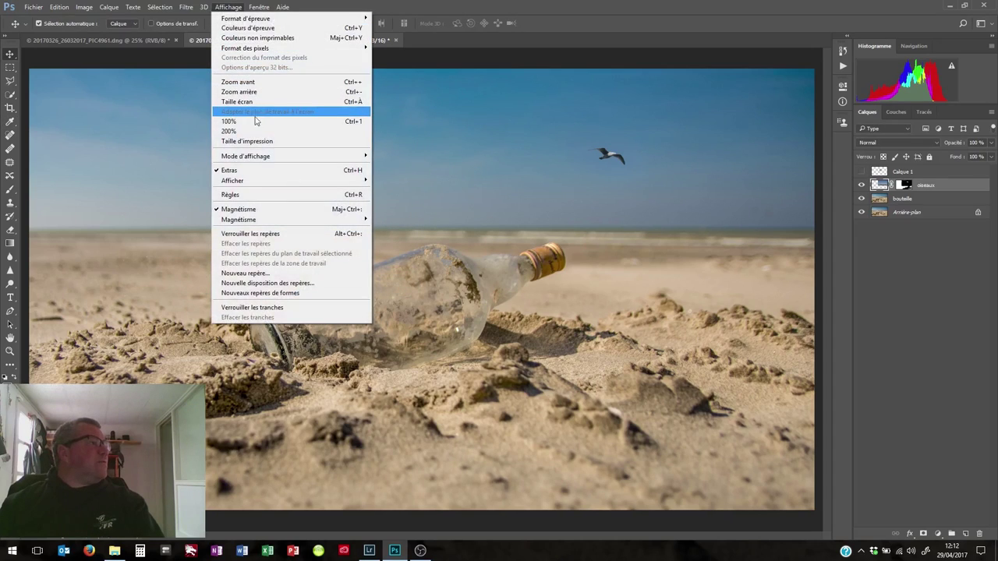
click(254, 123)
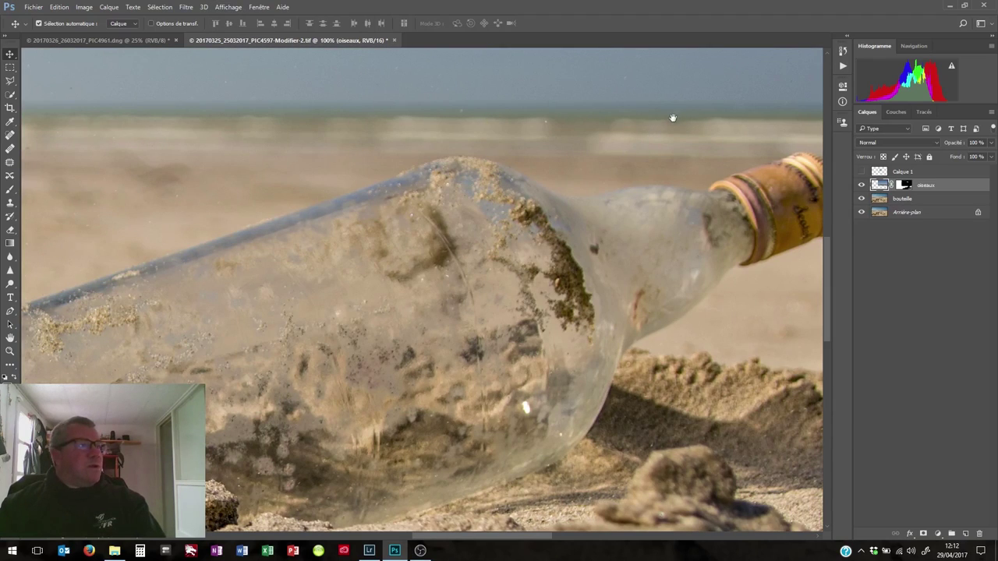
mouse_move(672, 116)
mouse_down()
mouse_move(587, 203)
mouse_move(428, 309)
mouse_up()
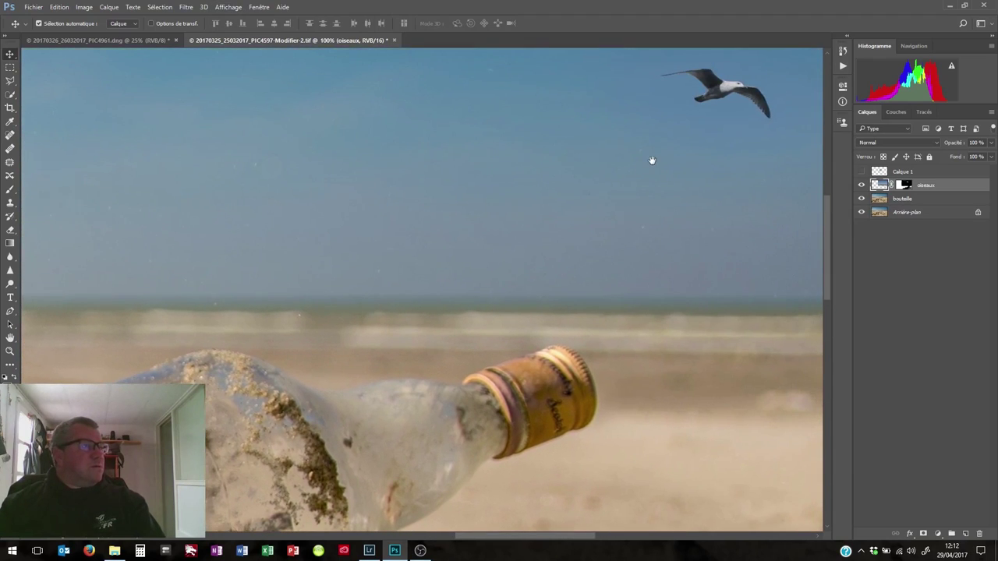
mouse_move(652, 158)
mouse_down()
mouse_move(565, 227)
mouse_move(434, 288)
mouse_up()
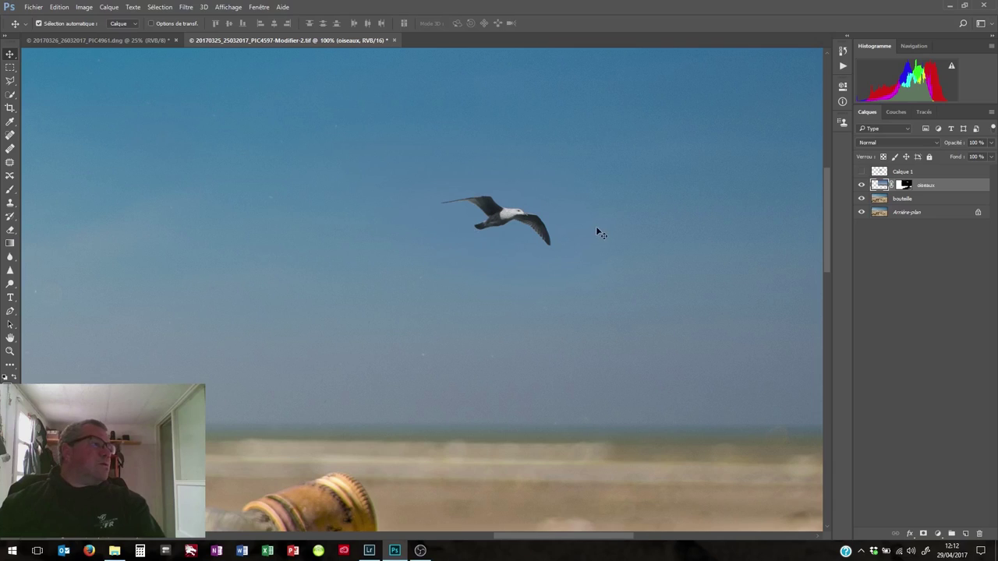
With a 52 px, 0% hardness brush, paint the oiseaux mask near the gull's right wing.
click(903, 185)
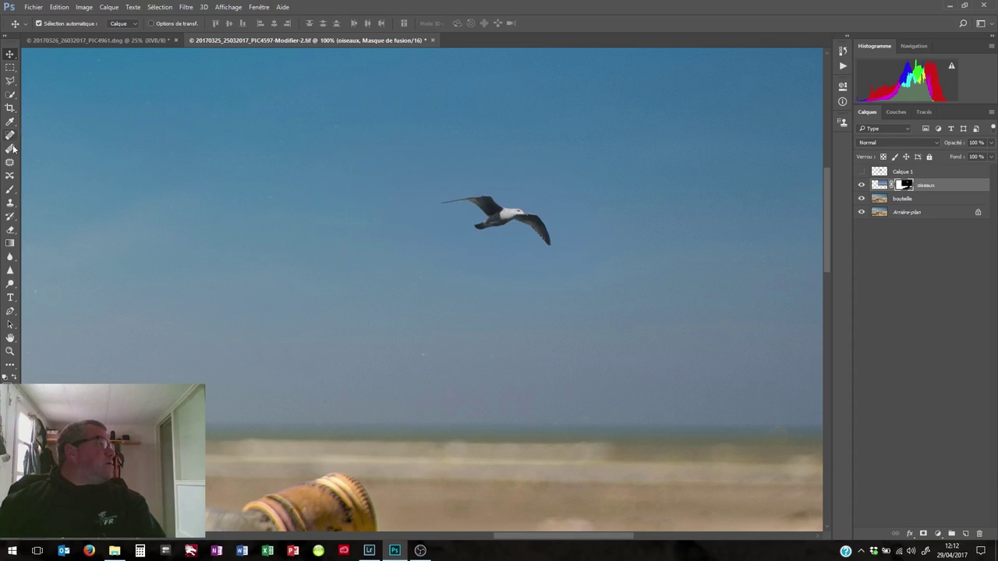
click(10, 190)
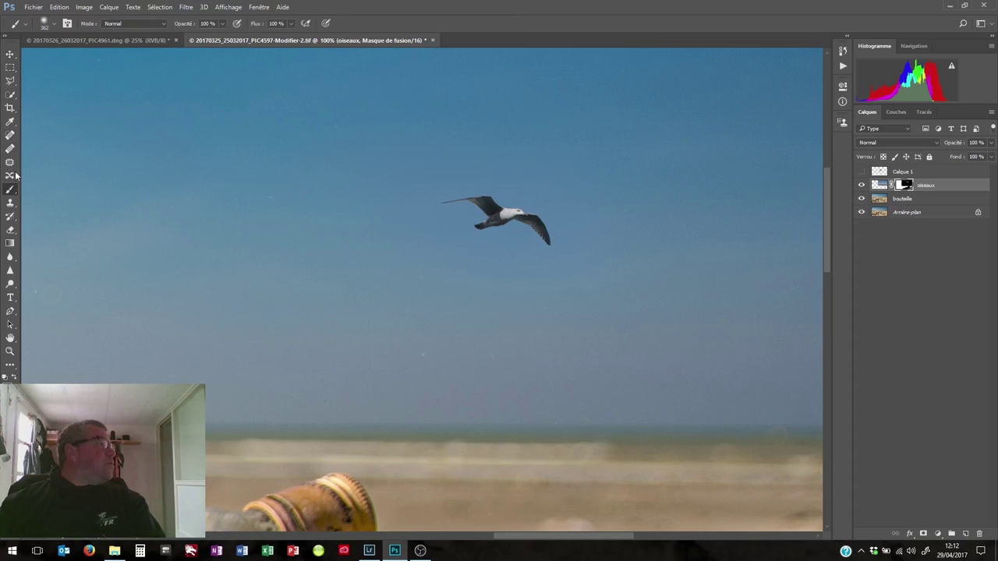
click(45, 25)
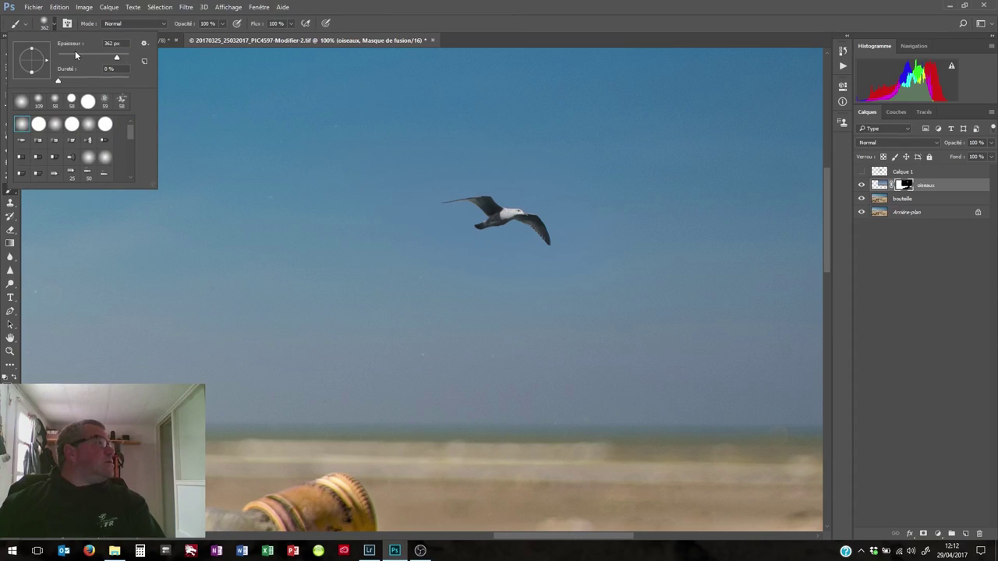
click(76, 52)
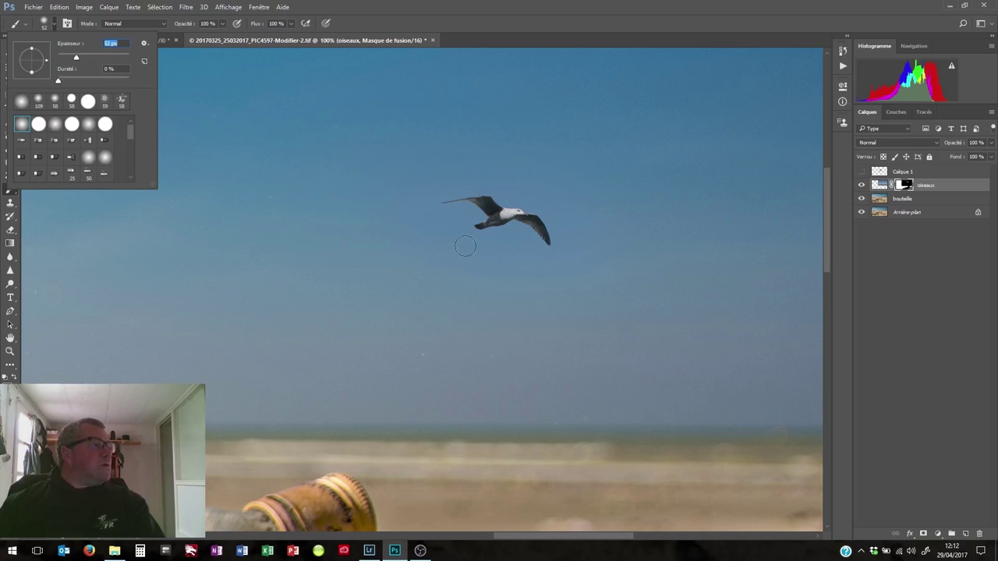
key(Return)
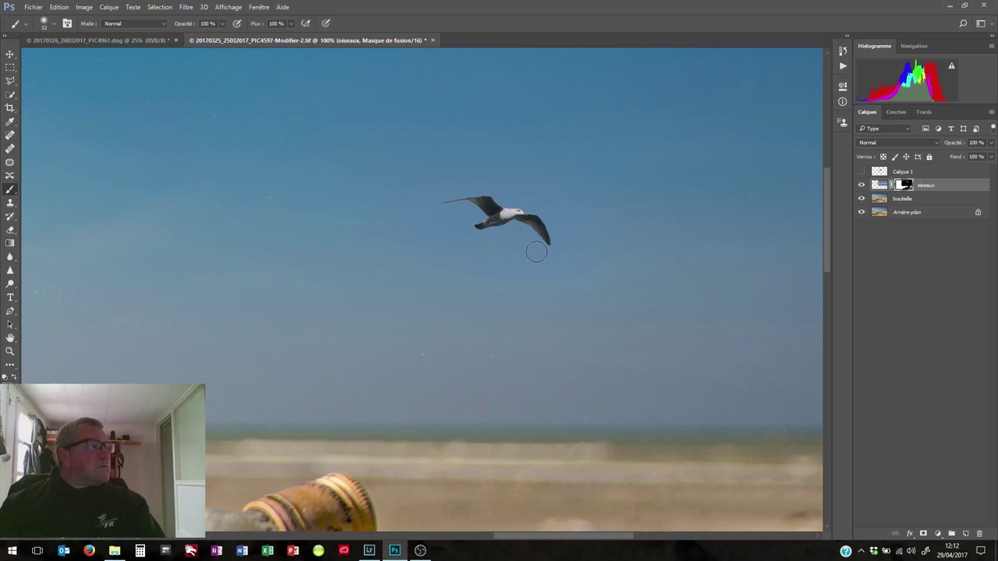
drag(536, 252, 554, 224)
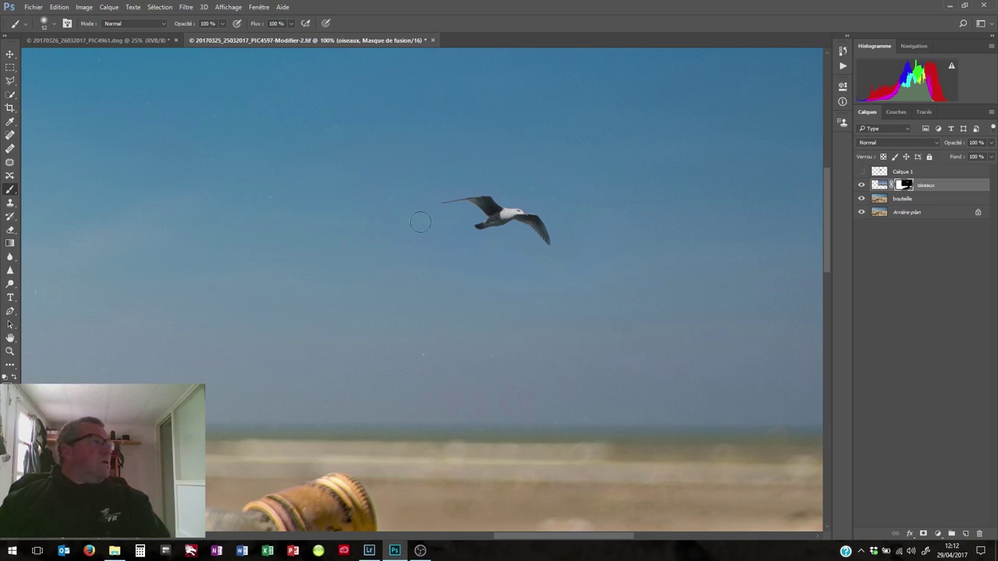
Fit the image on screen and make the Calque 1 seagull patch visible again.
click(234, 8)
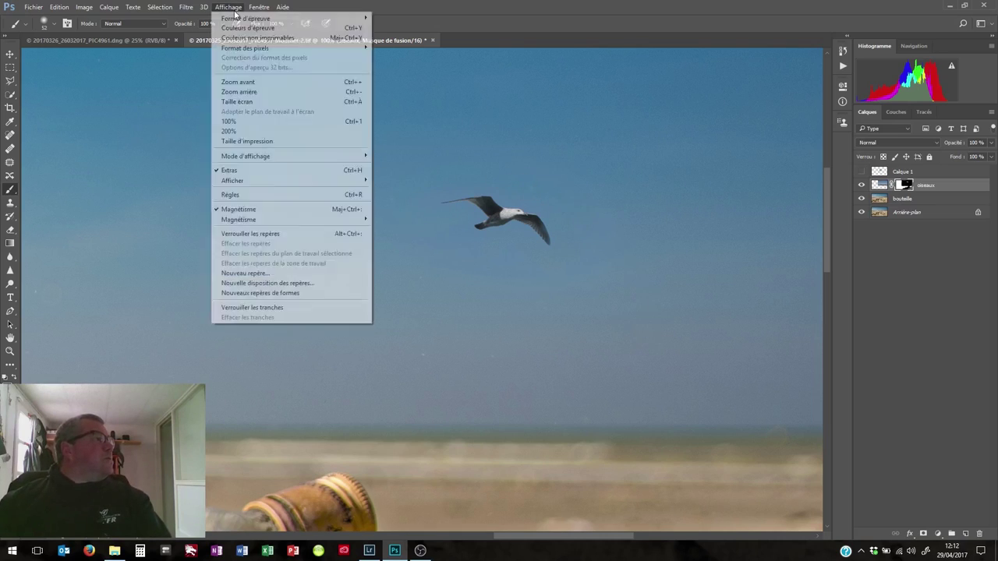
click(249, 98)
key(ctrl+0)
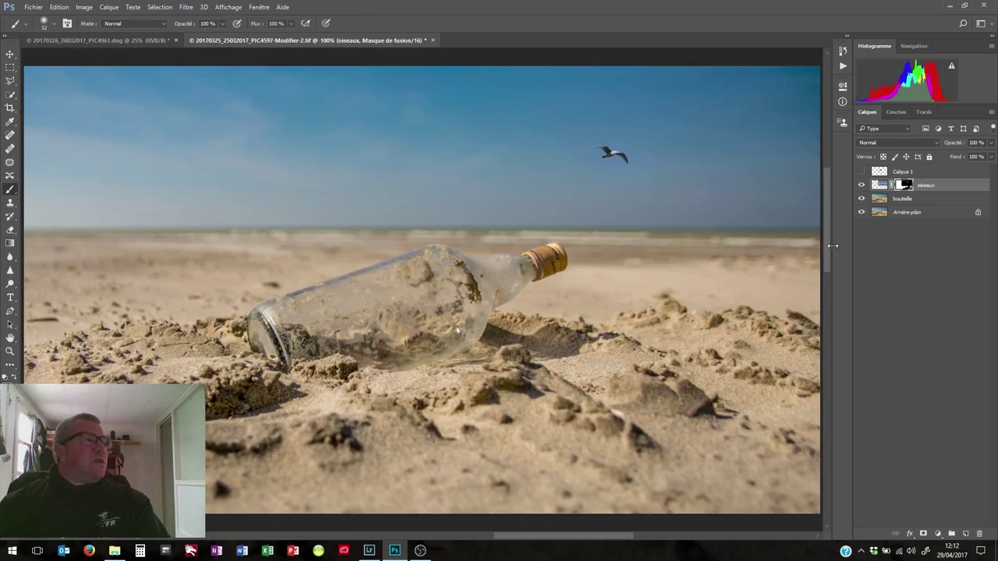
click(862, 171)
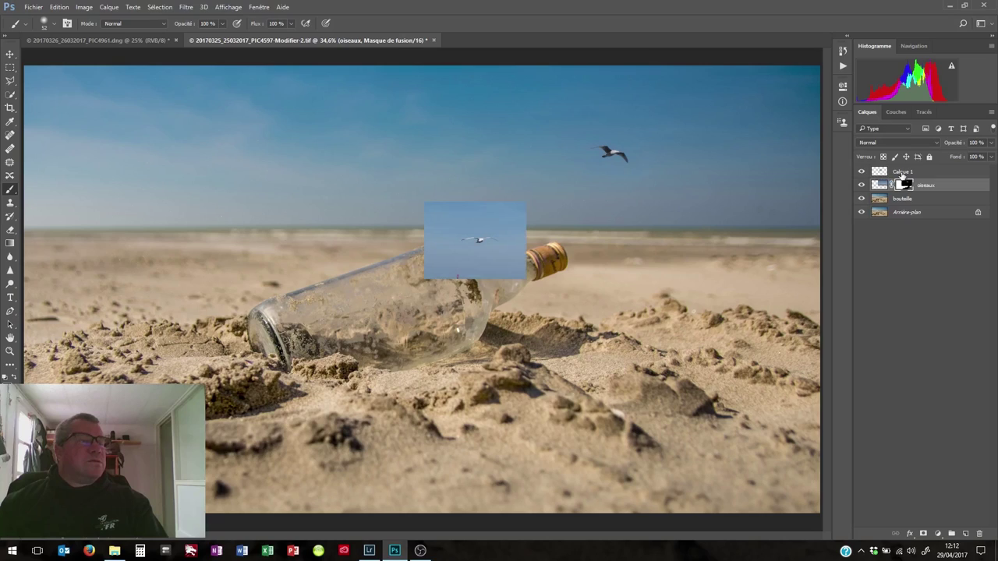
Rename the Calque 1 layer to 'oiseaux 2'.
click(901, 173)
double_click(902, 171)
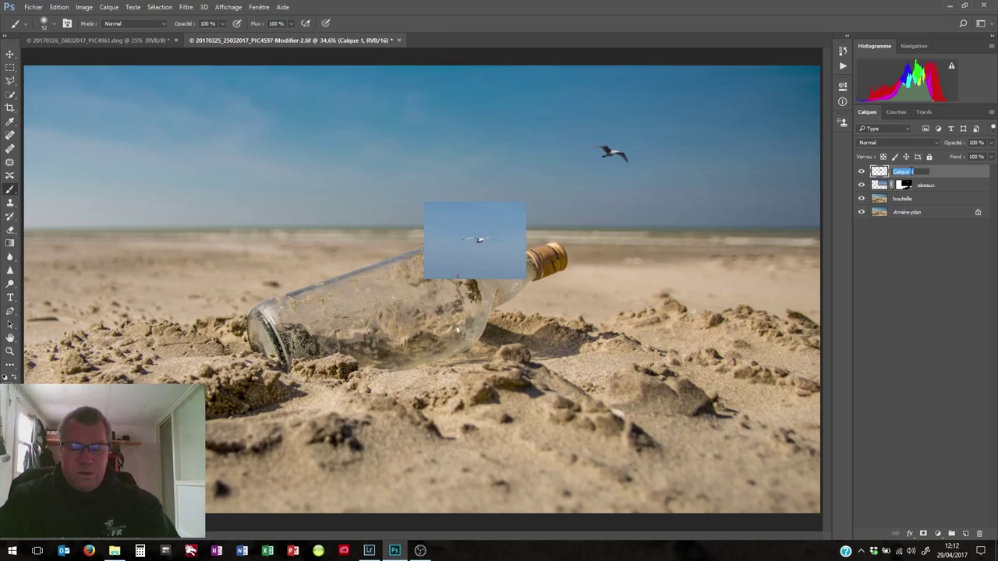
text(oiseaux 2)
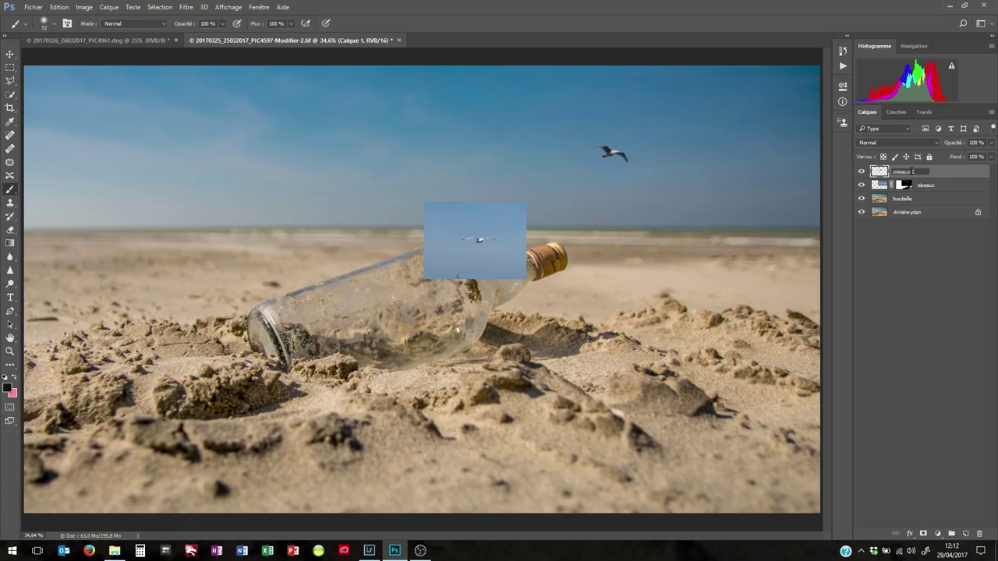
key(Return)
Drag the oiseaux 2 patch up into the sky and rotate it about 16° clockwise.
click(10, 54)
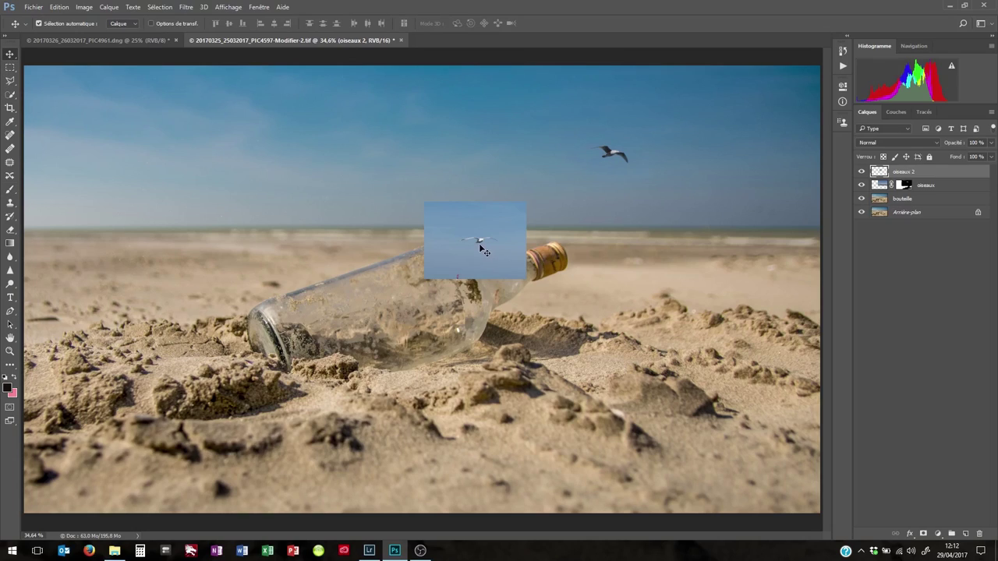
drag(480, 246, 450, 204)
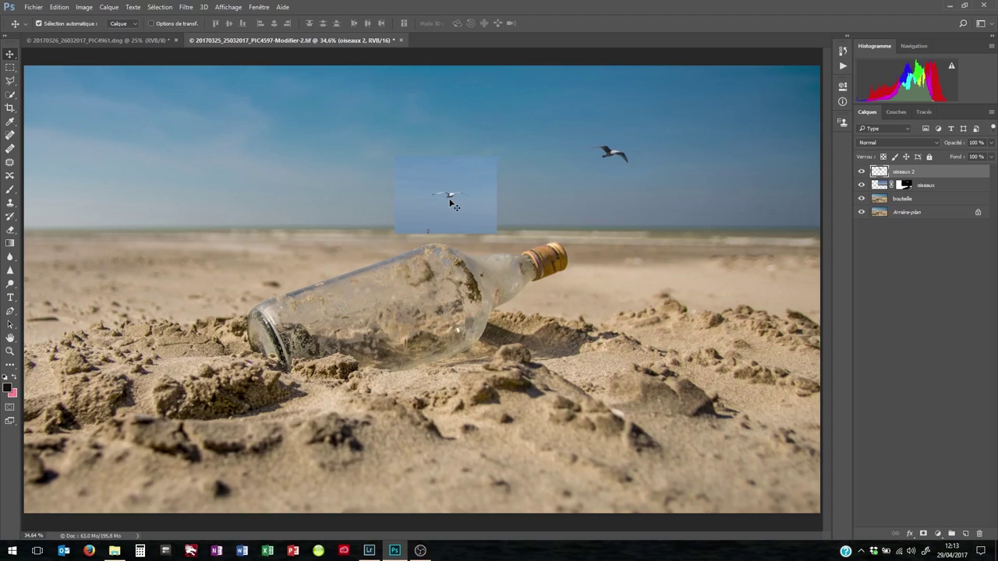
key(ctrl+t)
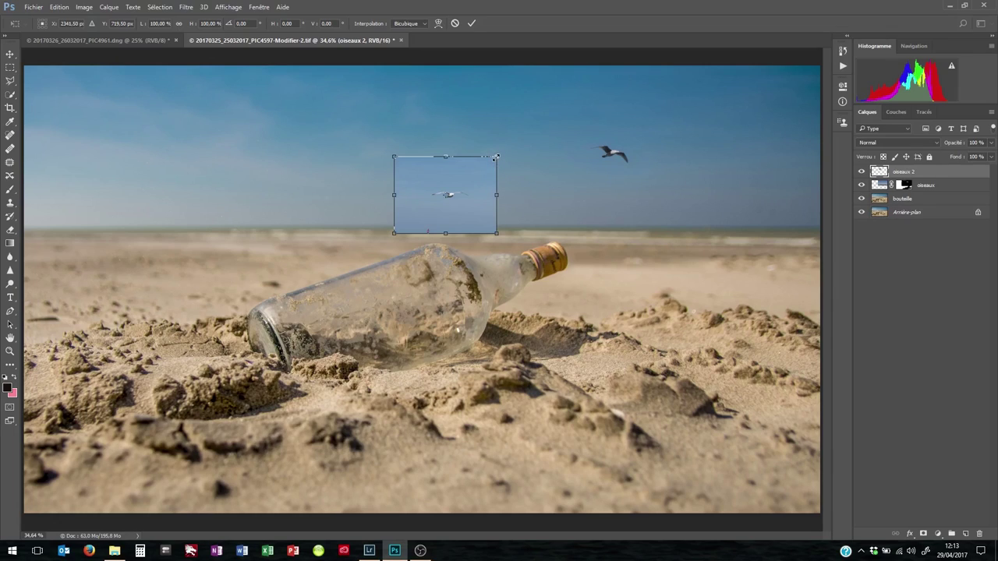
right_click(495, 158)
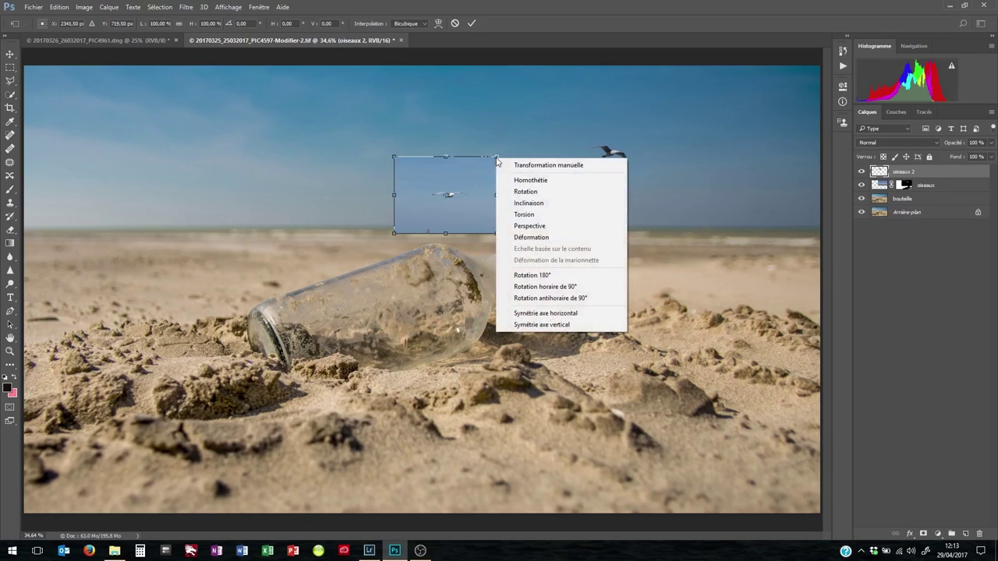
click(520, 191)
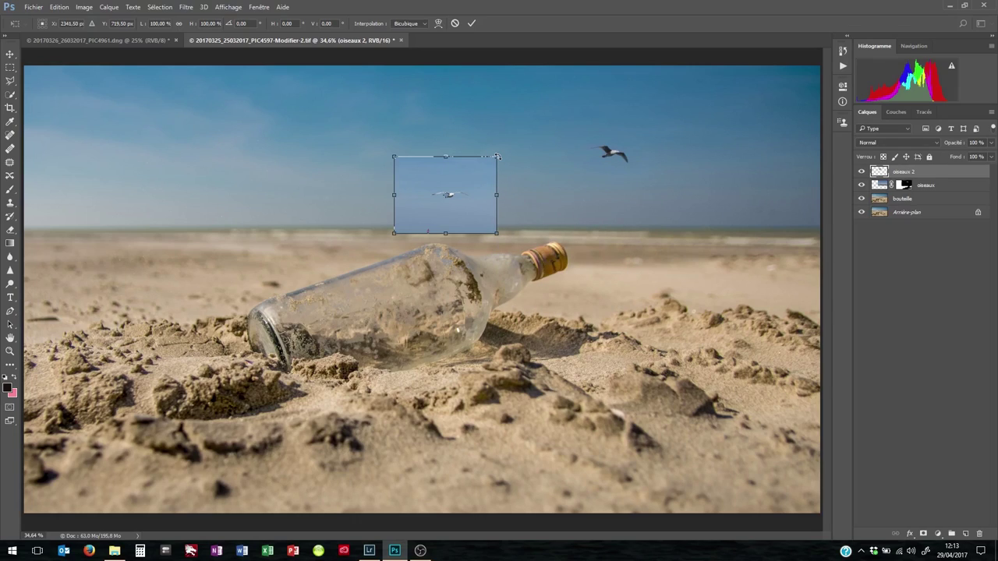
drag(499, 158, 503, 167)
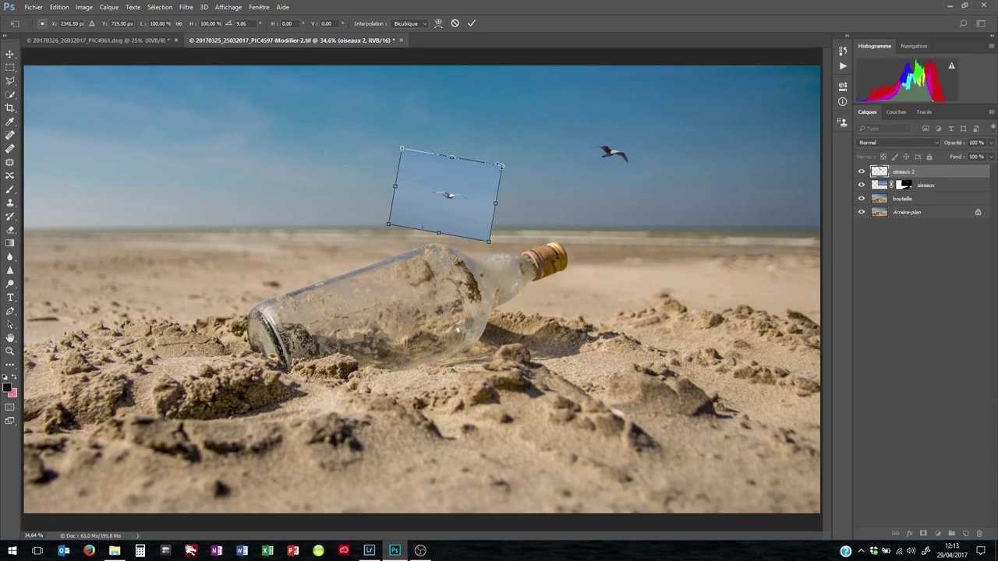
drag(503, 167, 503, 172)
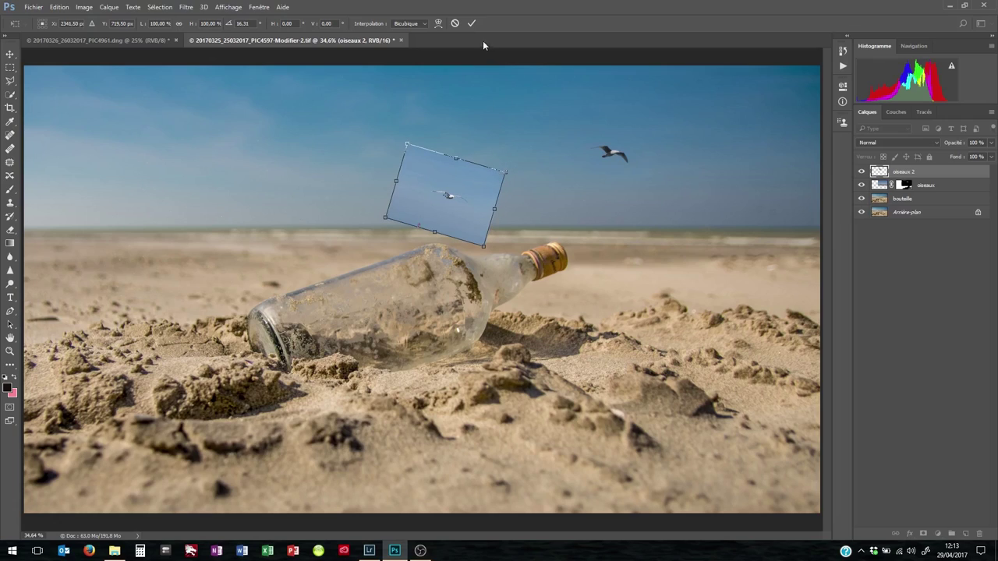
click(471, 23)
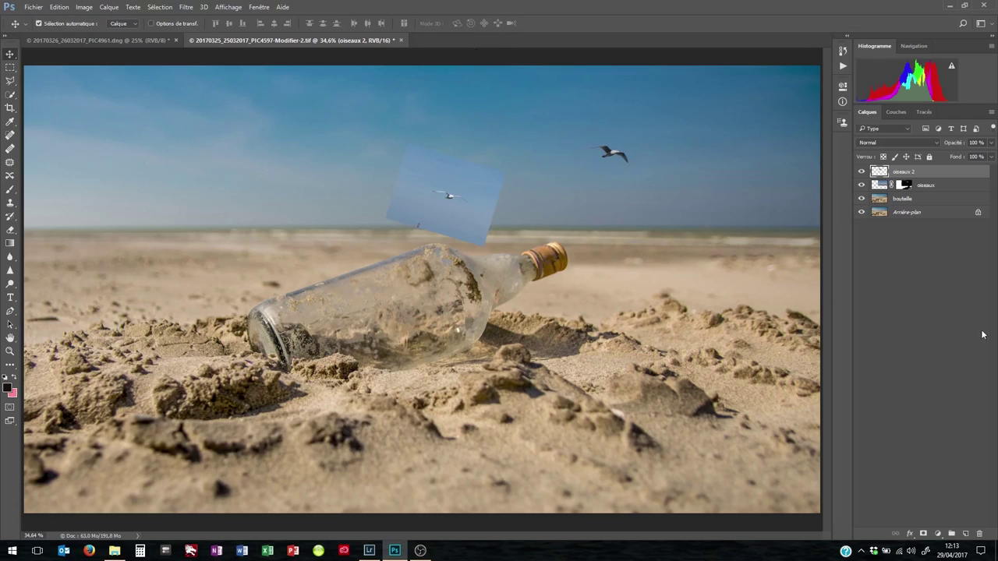
Add a white mask to oiseaux 2 and brush black over the patch's bottom and top edges.
click(923, 534)
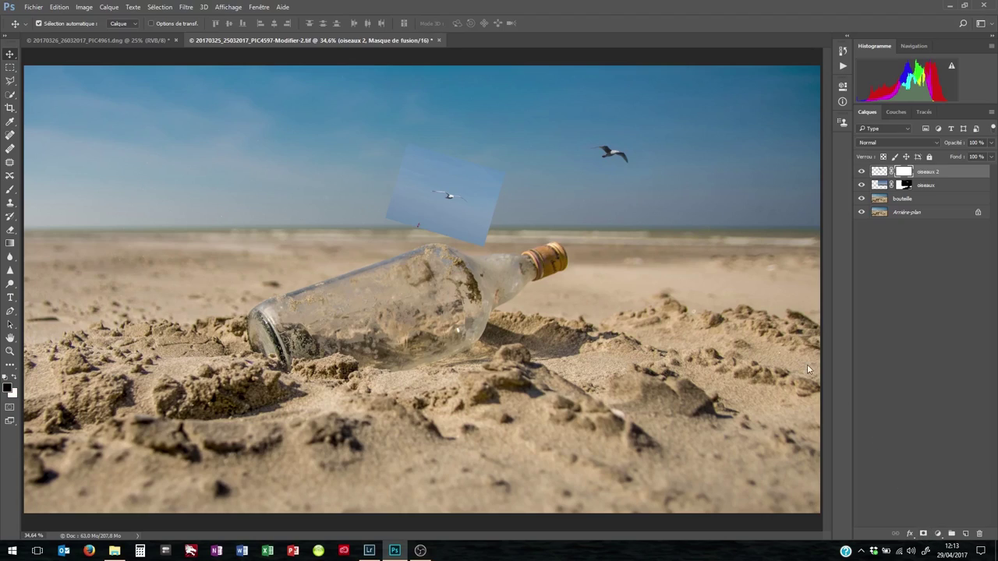
click(10, 189)
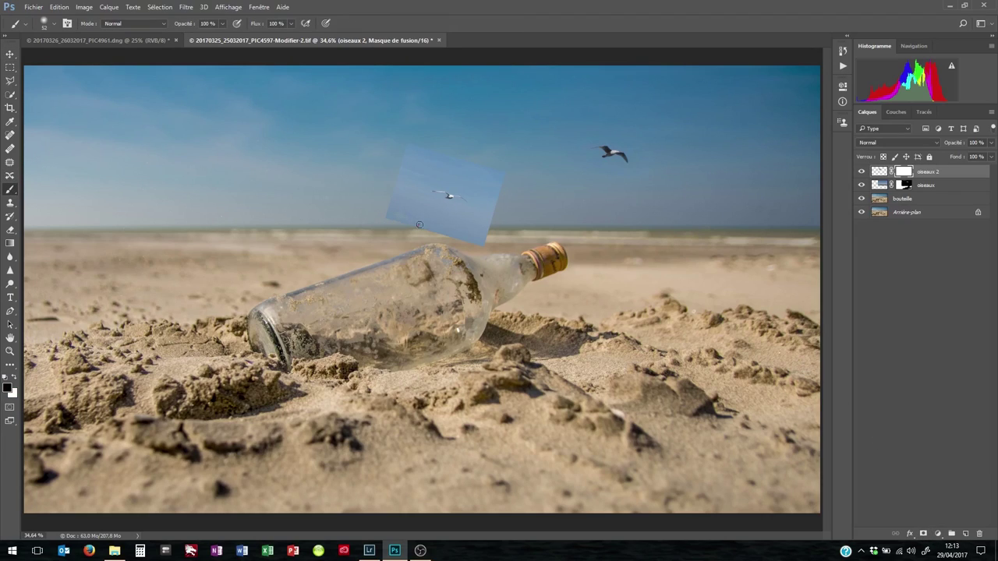
drag(419, 224, 397, 217)
click(48, 26)
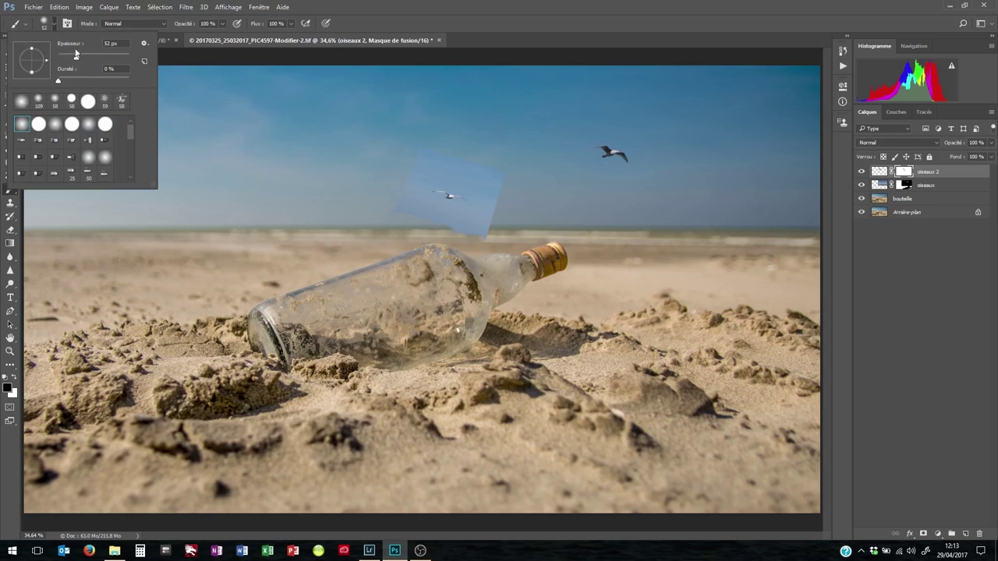
key(Return)
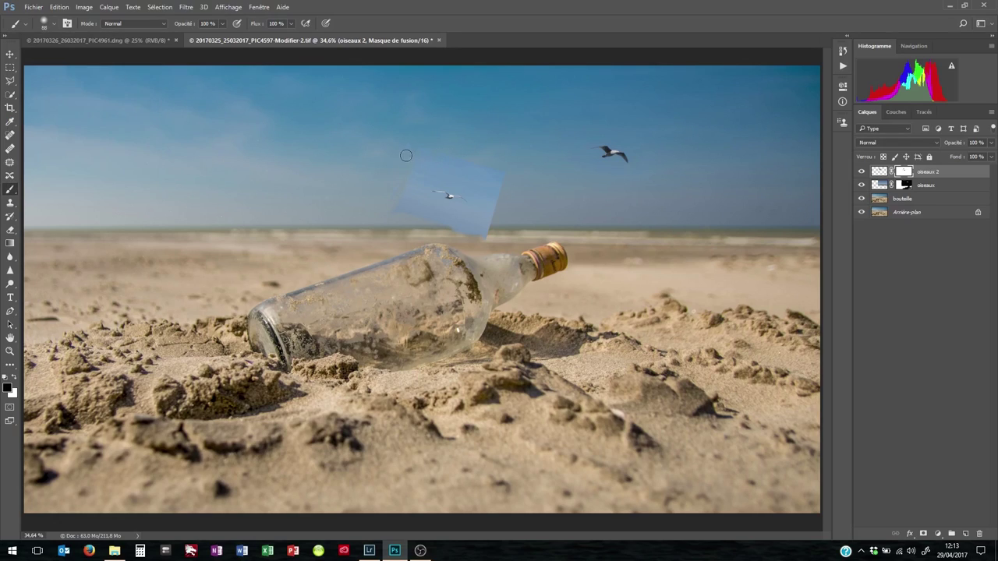
mouse_move(434, 161)
mouse_down()
mouse_move(486, 161)
mouse_move(423, 178)
mouse_move(475, 188)
mouse_move(456, 169)
mouse_move(506, 174)
mouse_move(491, 185)
mouse_move(487, 230)
mouse_move(488, 198)
mouse_move(475, 194)
mouse_move(464, 234)
mouse_up()
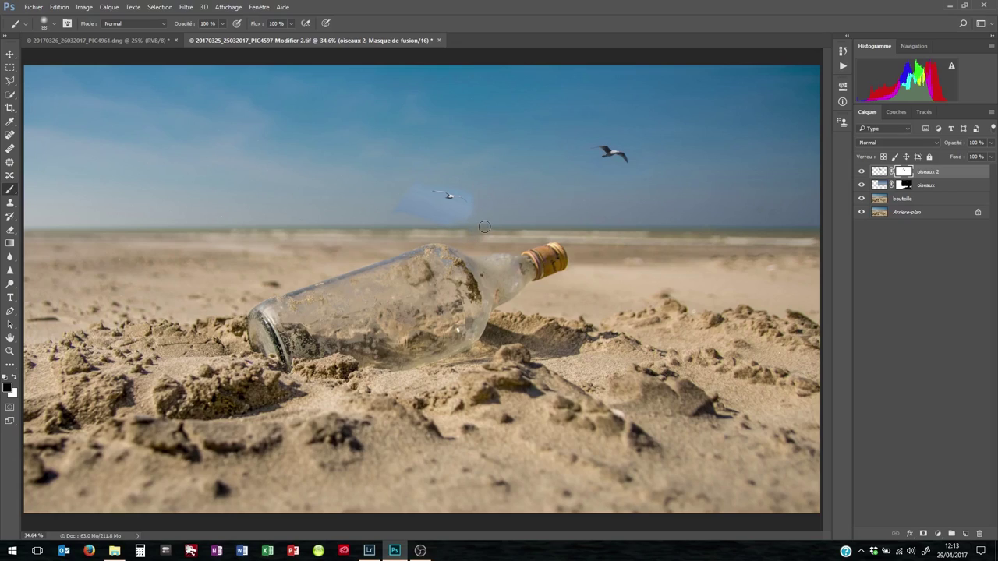
mouse_move(415, 198)
mouse_down()
mouse_move(423, 183)
mouse_move(391, 209)
mouse_move(463, 224)
mouse_move(435, 201)
mouse_move(423, 206)
mouse_move(463, 223)
mouse_up()
Adjust oiseaux 2's Teinte/Saturation to Hue +2, Saturation -41 and Lightness -5.
click(877, 170)
click(84, 7)
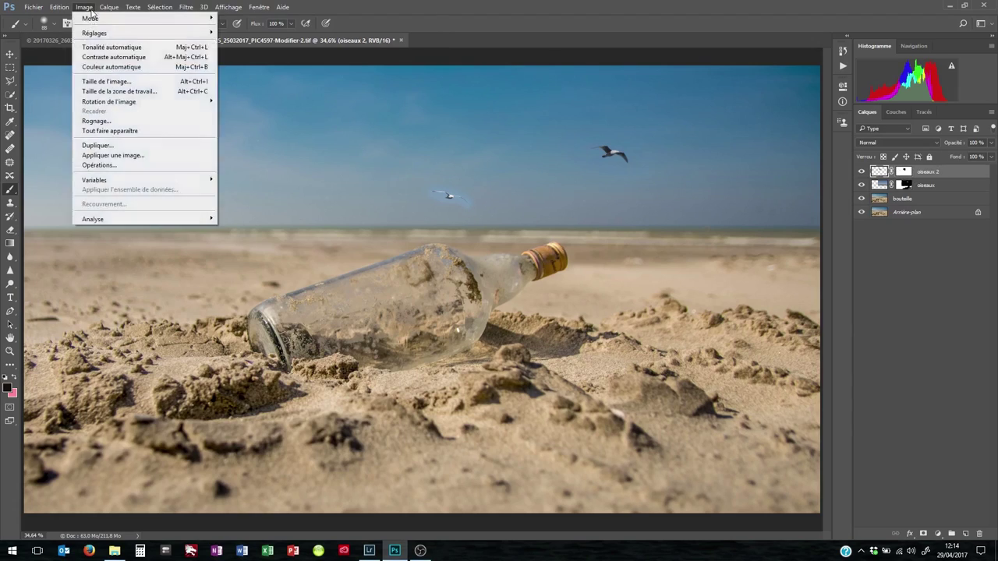
mouse_move(94, 33)
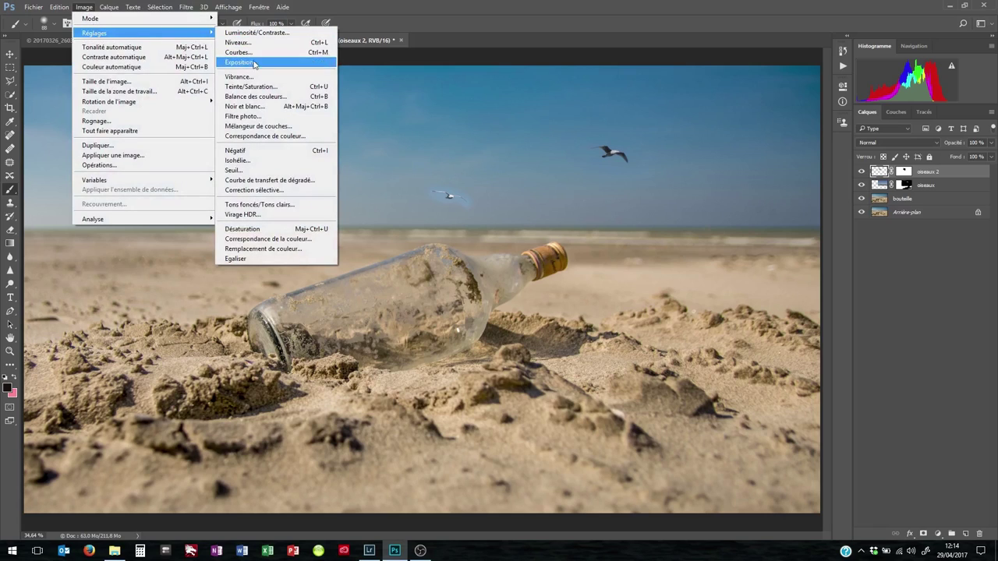
click(255, 86)
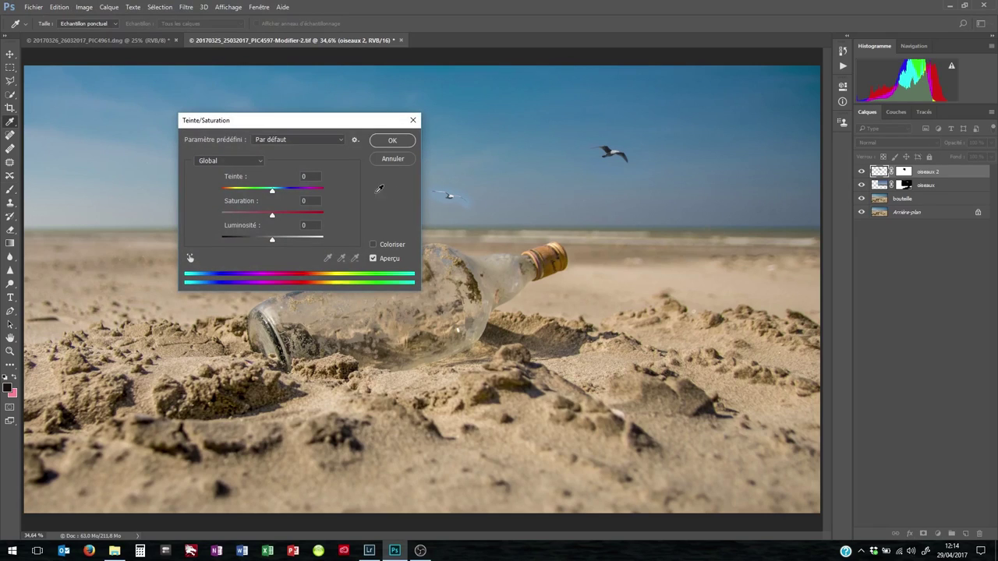
drag(290, 125, 248, 128)
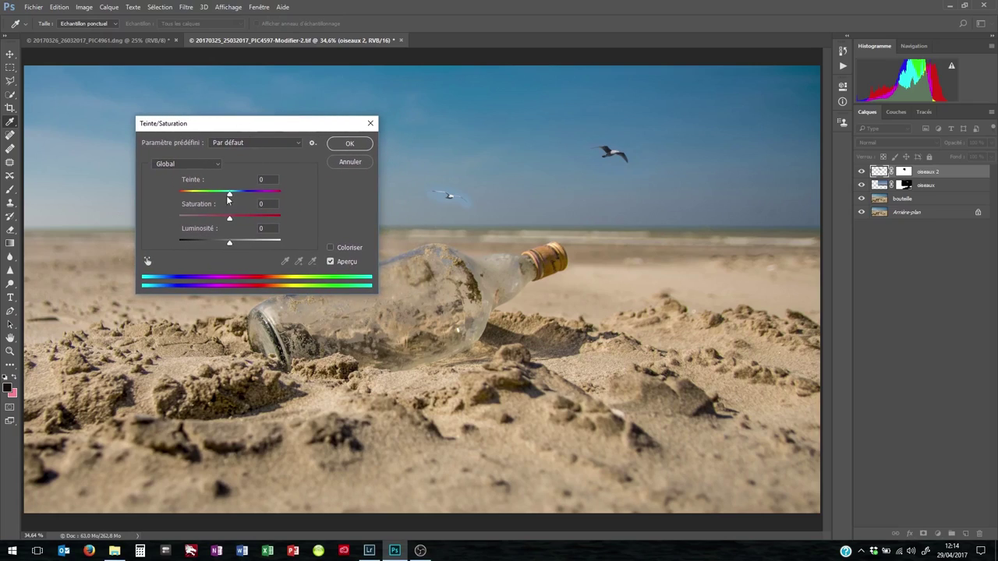
drag(230, 224, 205, 233)
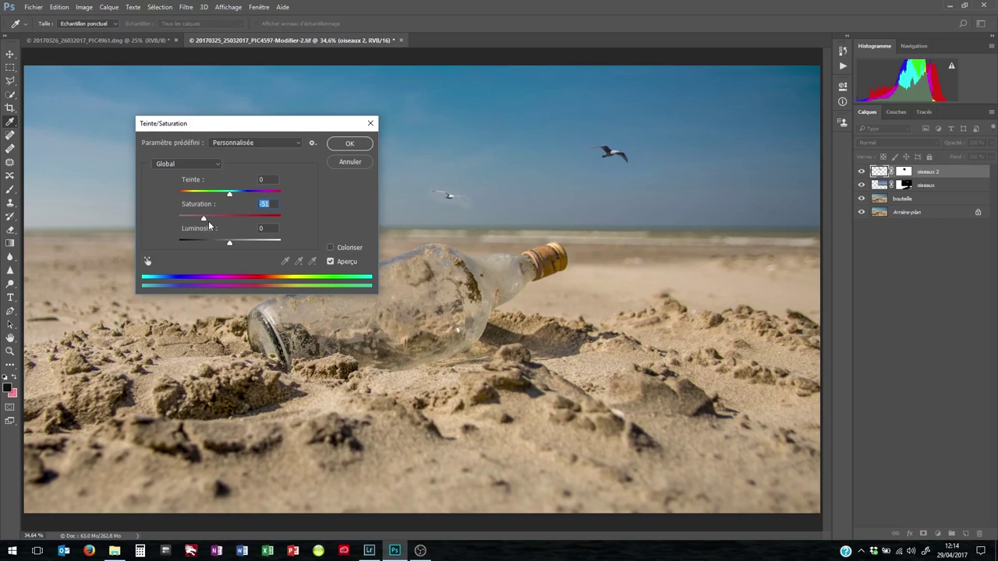
click(208, 220)
drag(230, 243, 226, 242)
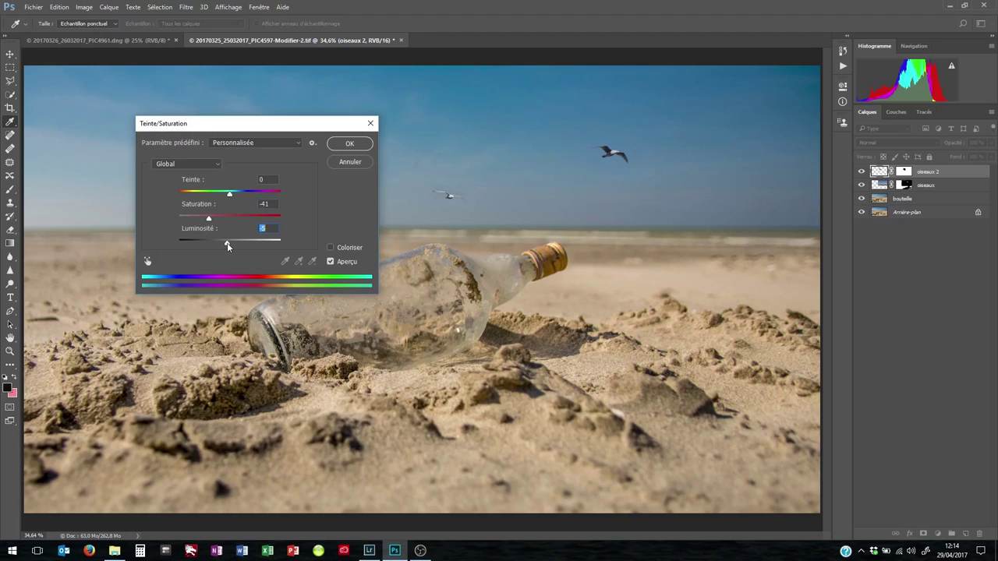
click(229, 195)
drag(230, 197, 230, 198)
Confirm the adjustment, inspect the smaller seagull at 100%, then return to Taille écran.
click(347, 145)
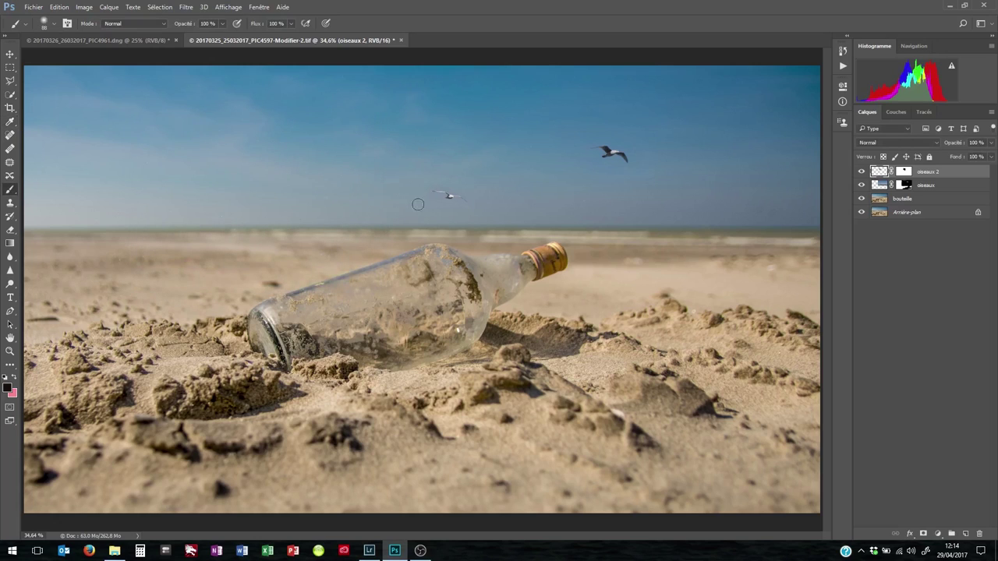
click(228, 7)
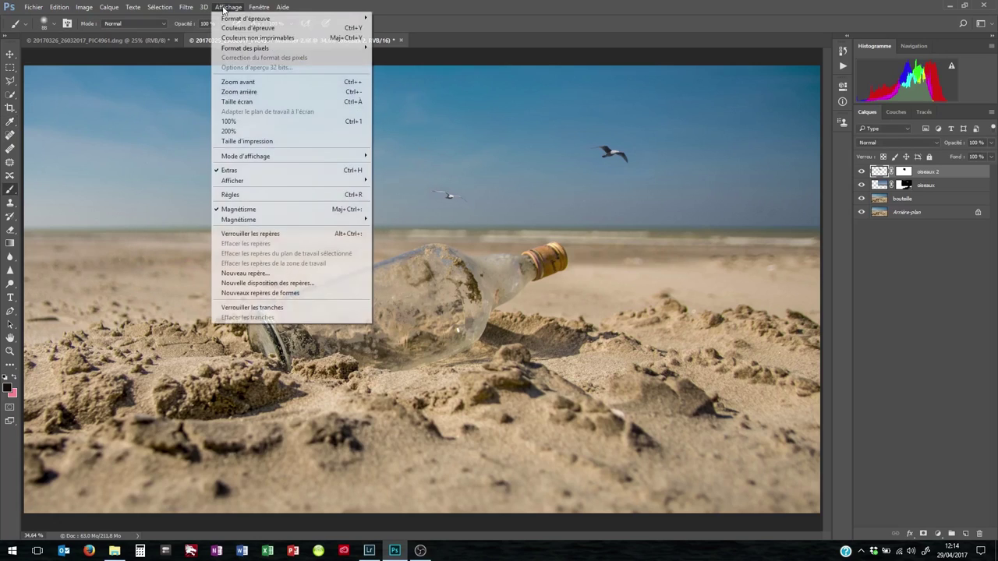
click(245, 120)
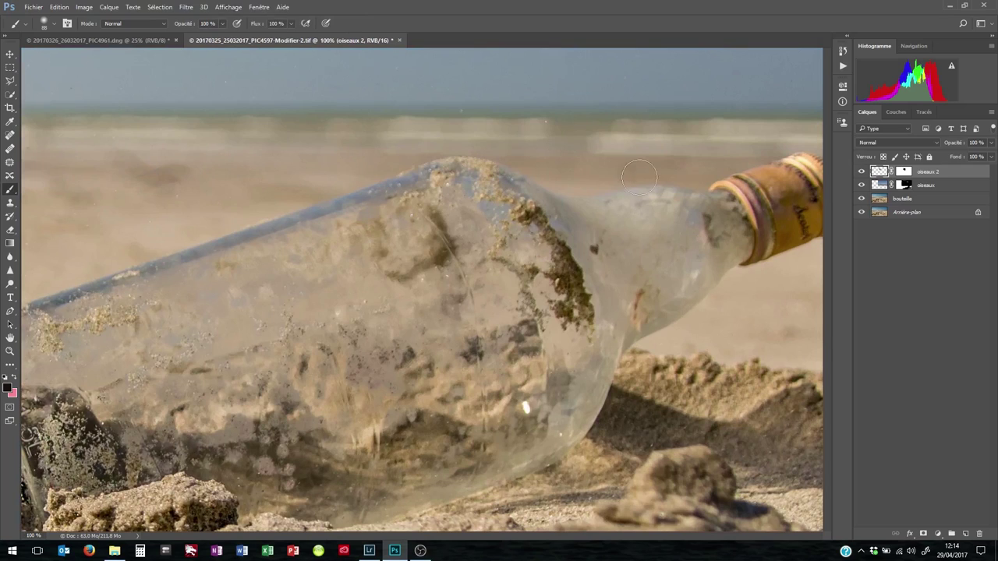
drag(623, 152, 545, 307)
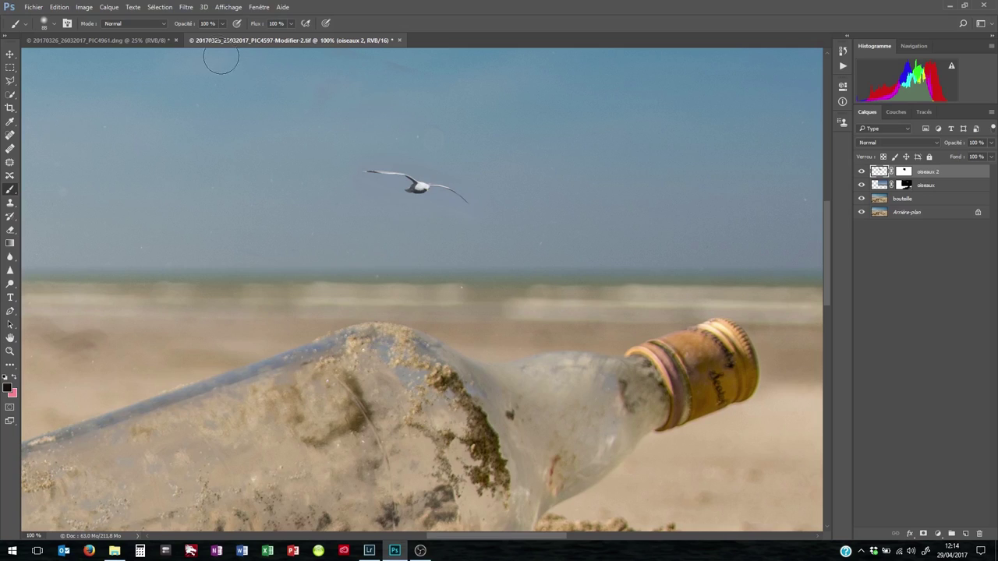
click(232, 7)
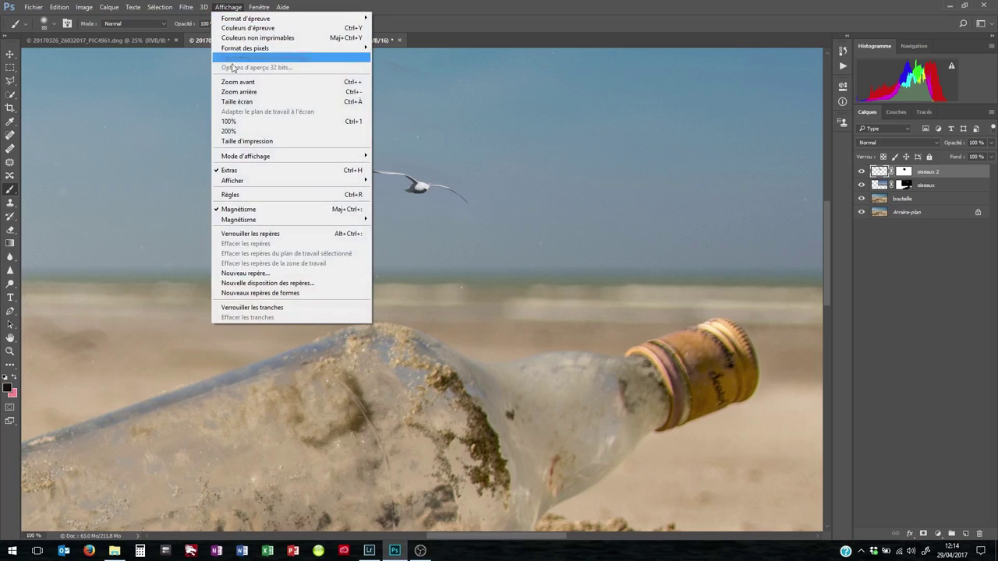
click(246, 106)
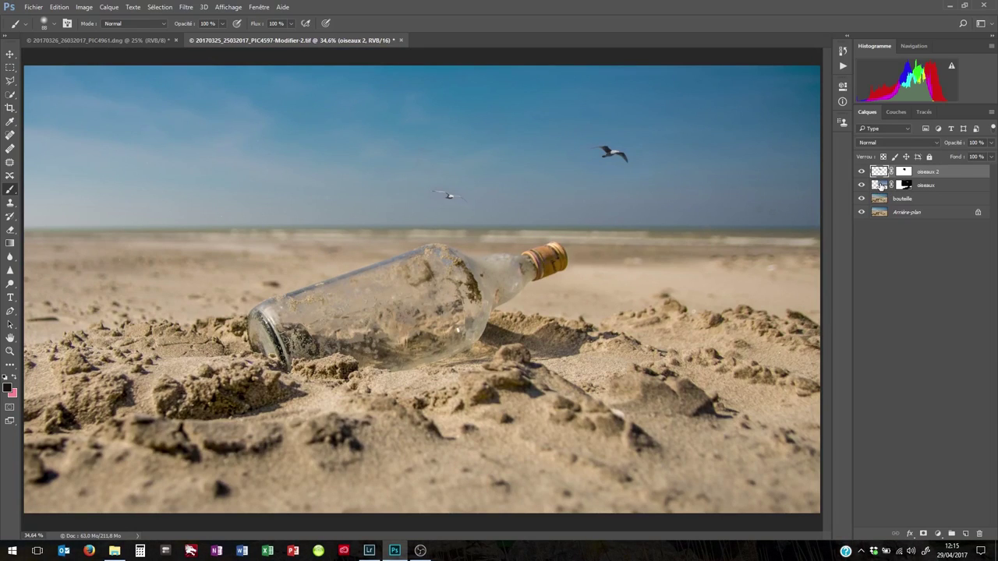
Group the oiseaux and oiseaux 2 layers and name the group 'Groupe oiseaux'.
ctrl+click(881, 186)
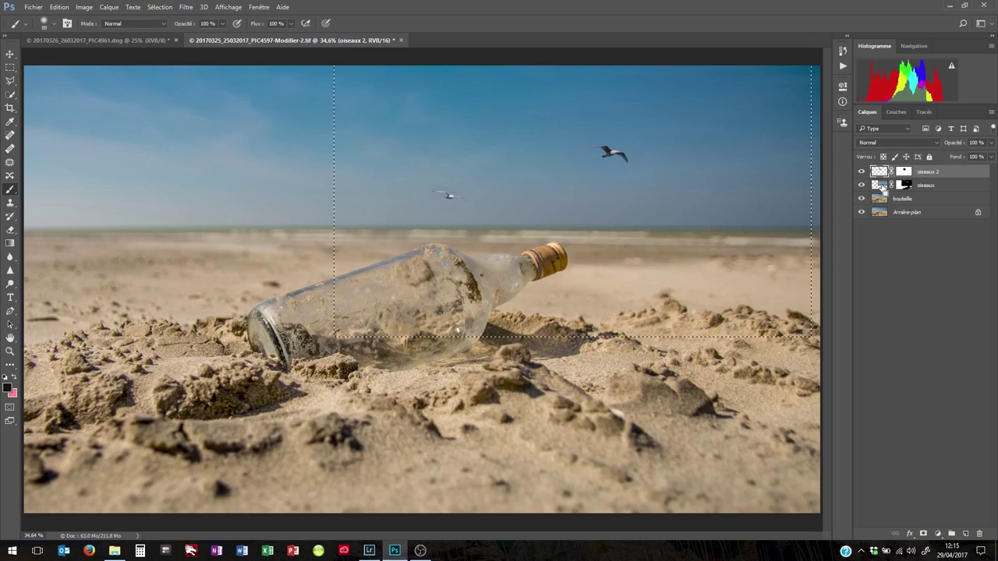
key(ctrl+d)
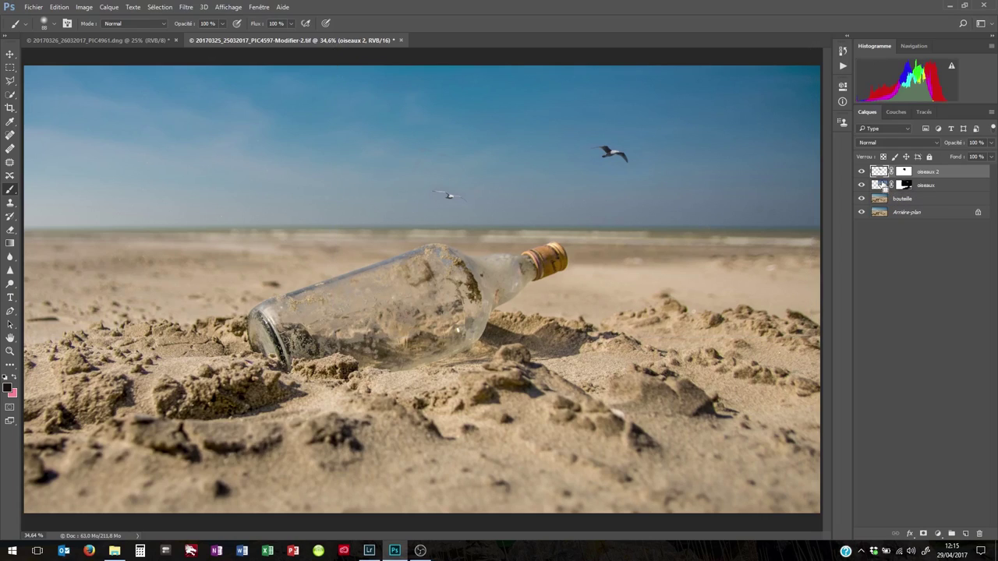
shift+click(957, 187)
drag(955, 188, 951, 533)
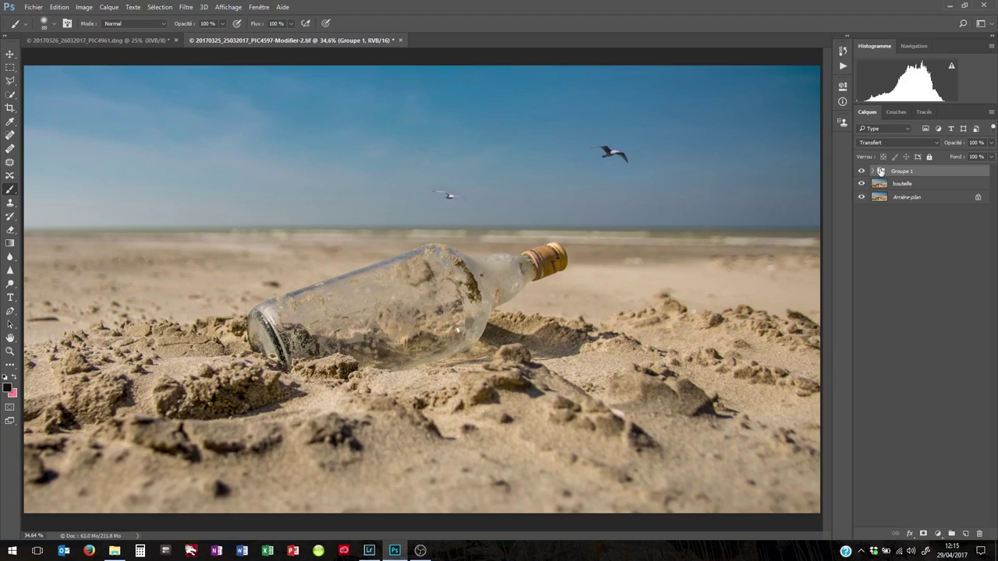
double_click(900, 171)
text(G)
key(Return)
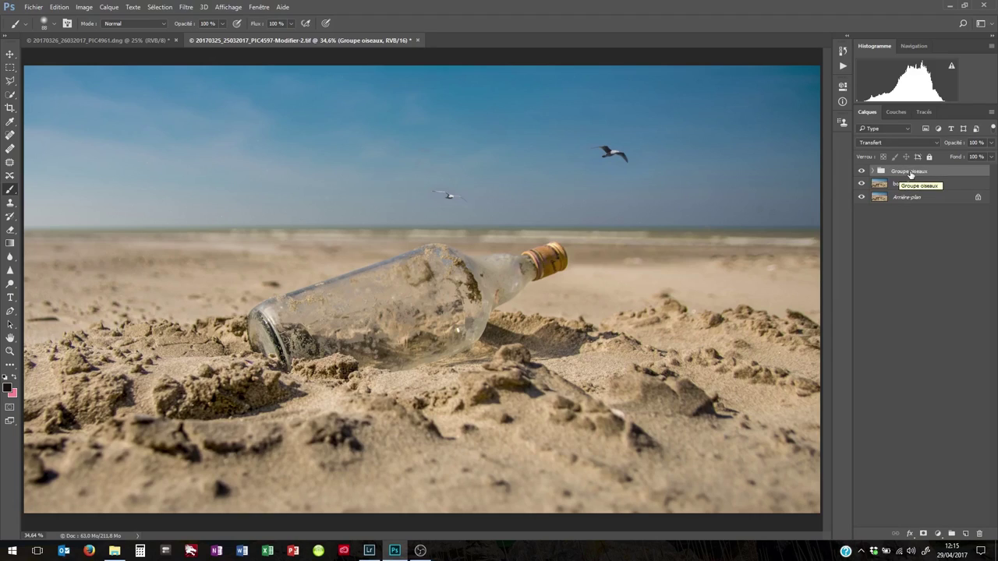
Undo the extra nested group, then duplicate Groupe oiseaux as Groupe oiseaux copie.
drag(910, 173, 951, 533)
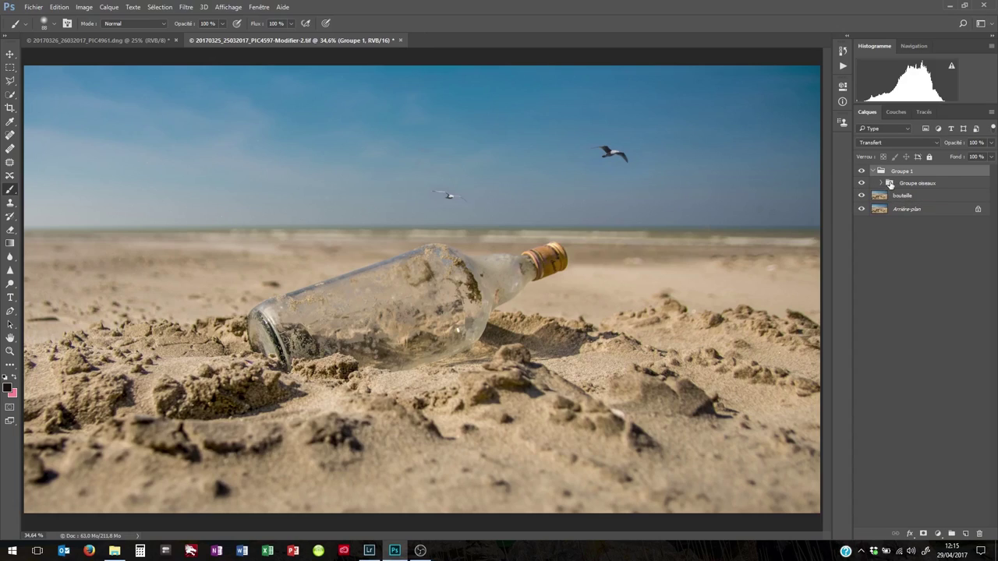
click(886, 185)
click(861, 183)
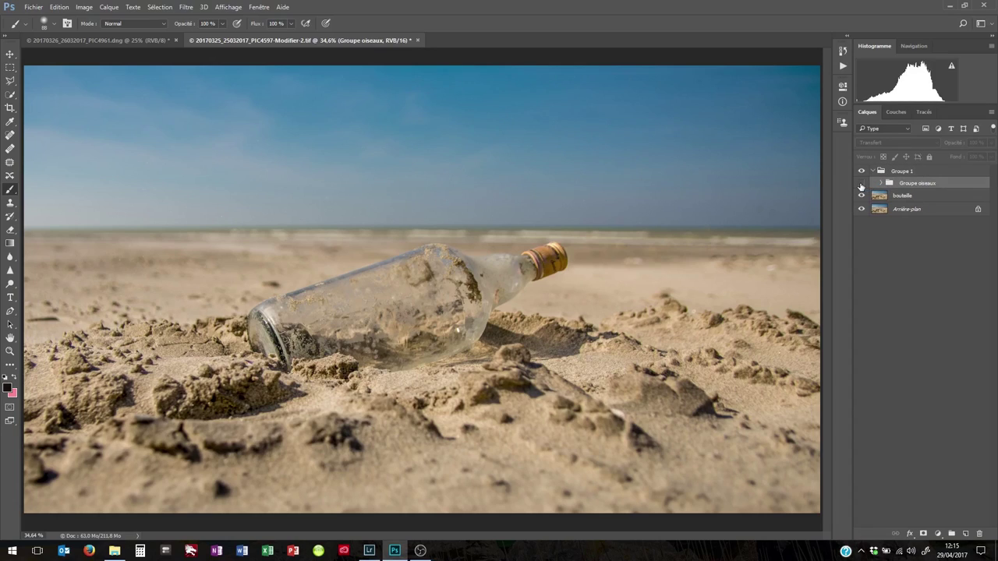
click(862, 183)
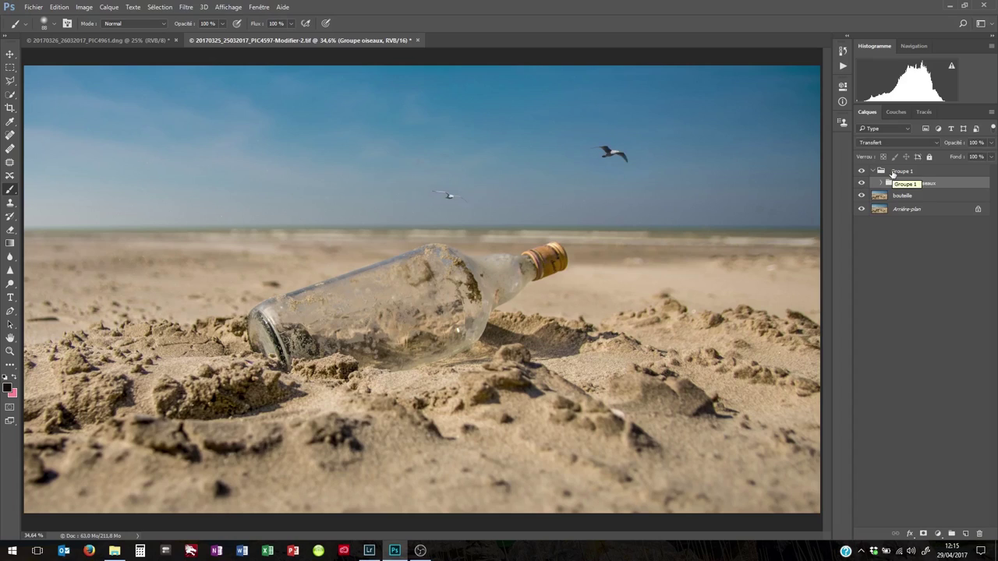
click(59, 7)
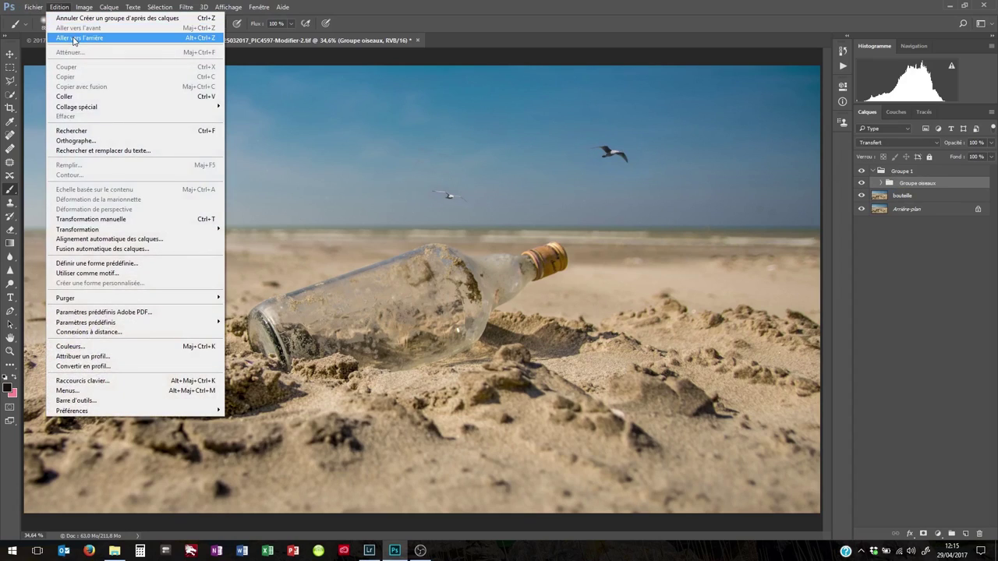
click(74, 37)
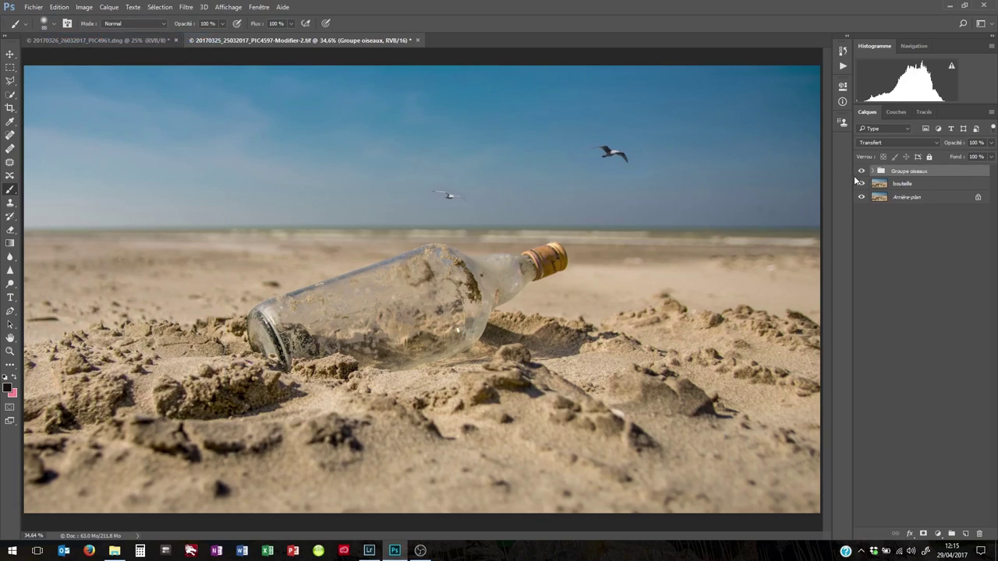
drag(881, 173, 966, 533)
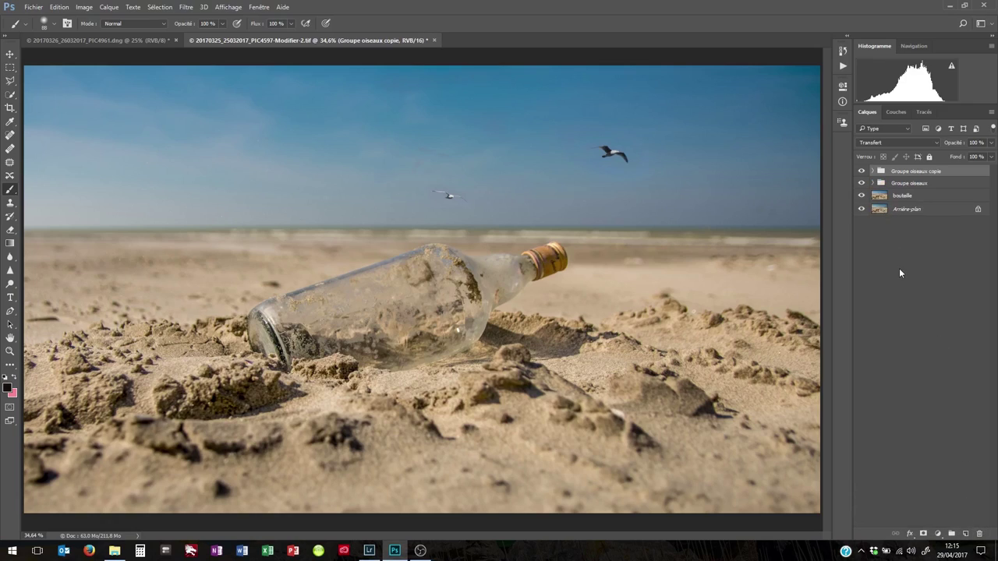
Hide Groupe oiseaux and merge Groupe oiseaux copie into one layer renamed 'flou objectif'.
click(860, 183)
right_click(907, 173)
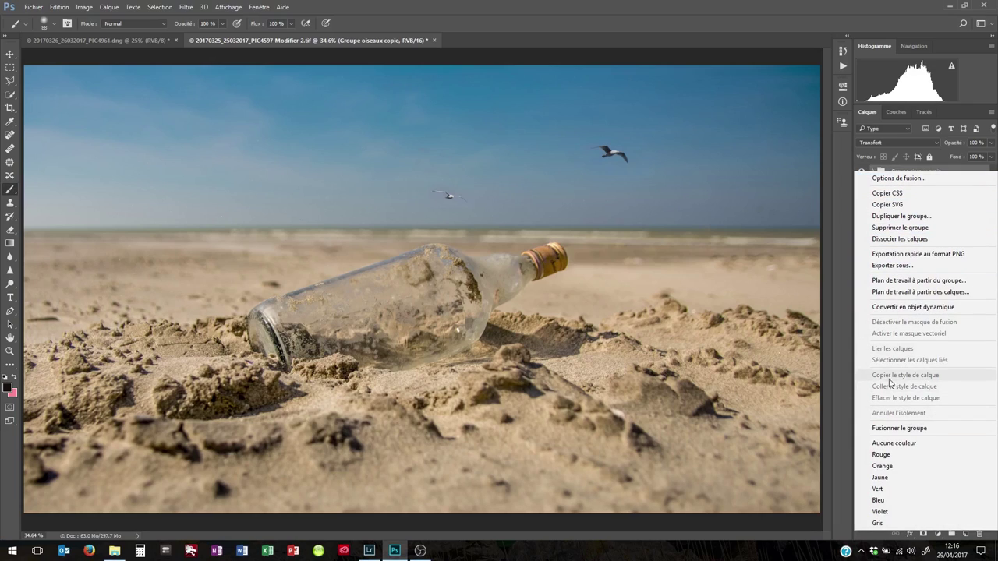
click(894, 429)
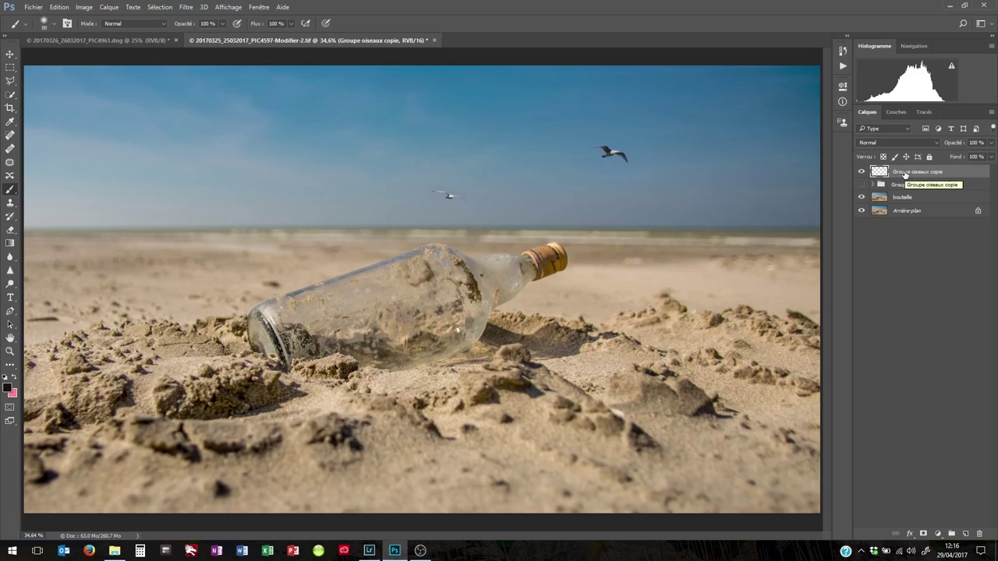
double_click(905, 172)
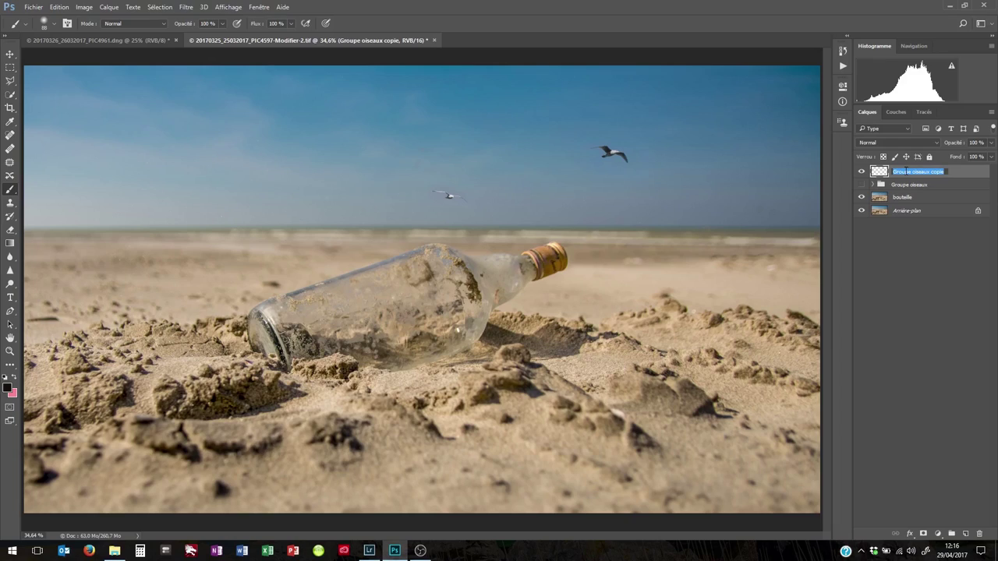
key(BackSpace)
text(flou objectif)
key(Return)
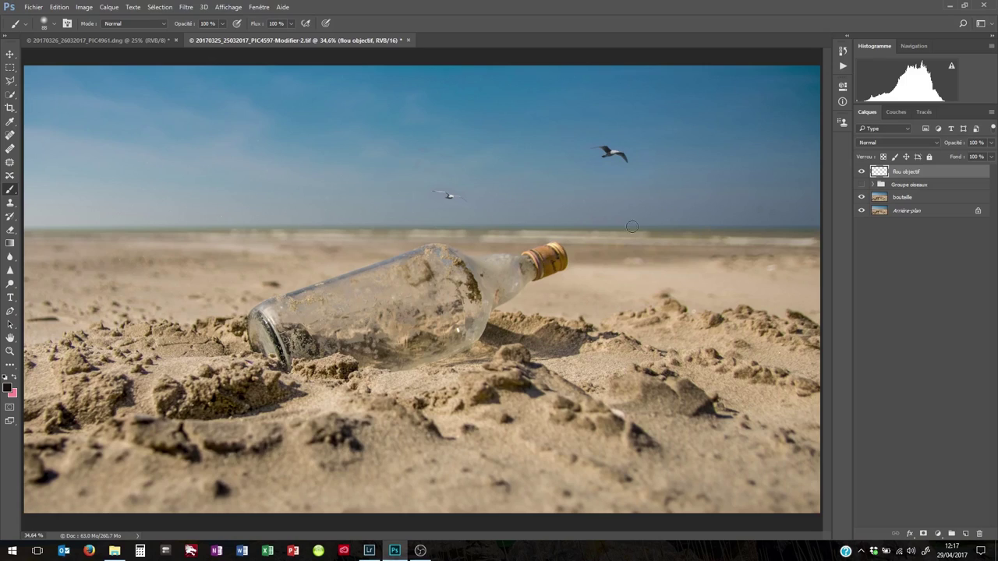
Apply Filtre > Flou > Flou de l'objectif, trying focal-distance blur values 50, 60 and 70.
click(187, 9)
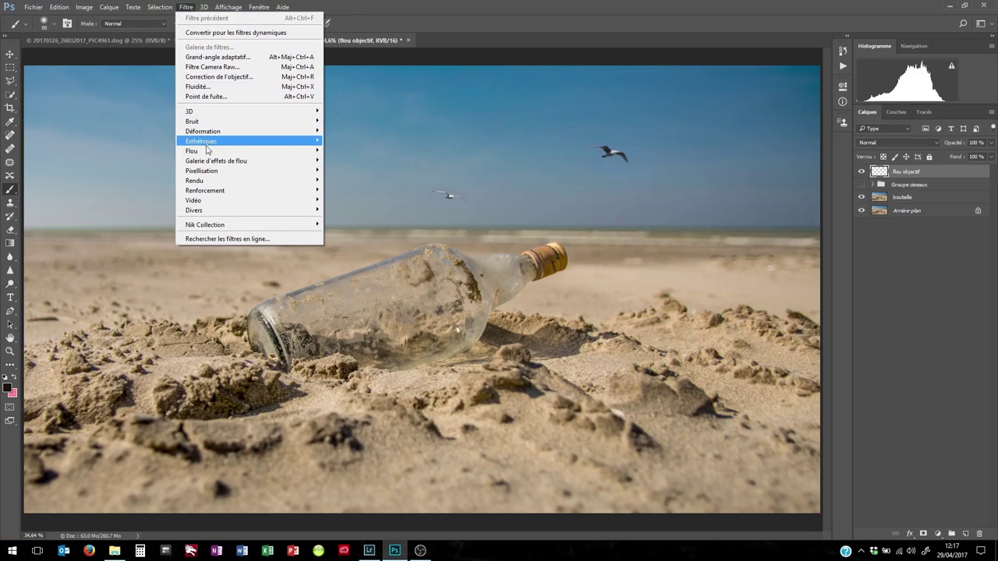
mouse_move(195, 151)
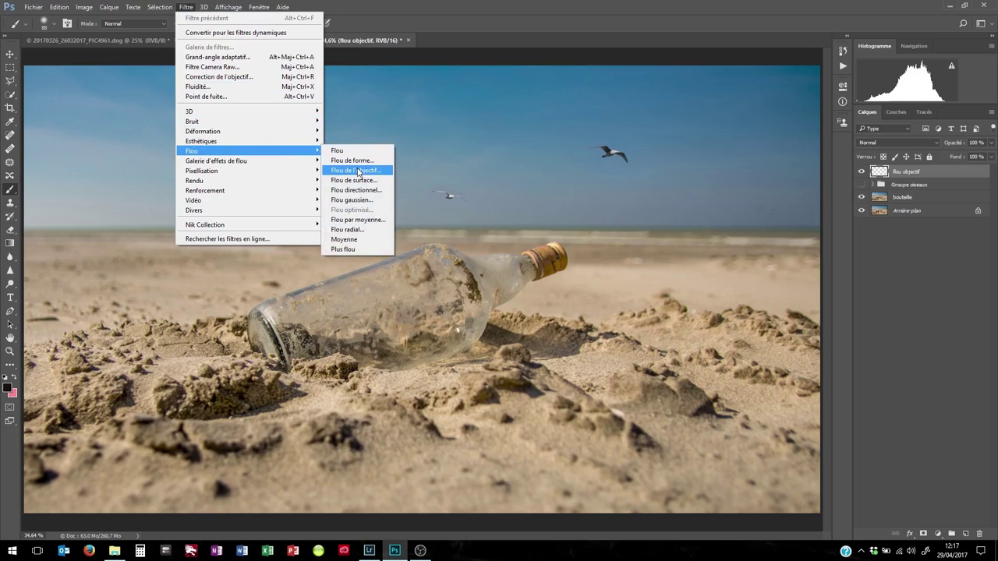
click(360, 171)
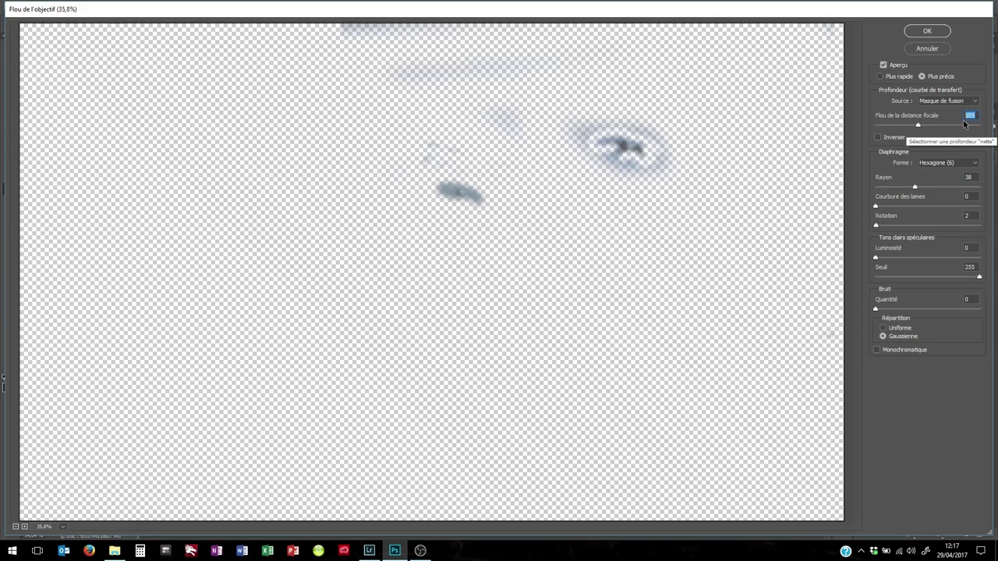
text(5)
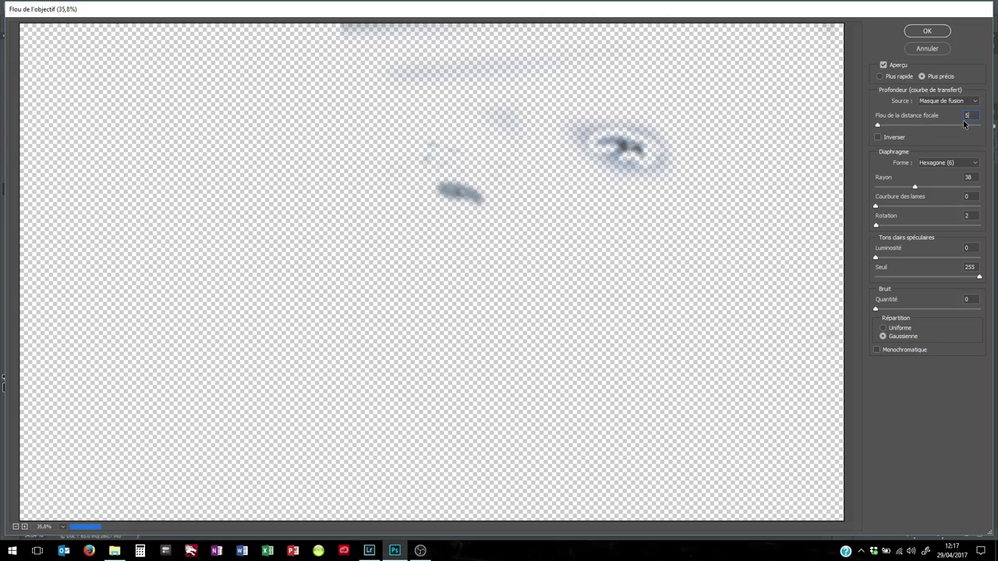
text(0)
text(6)
text(0)
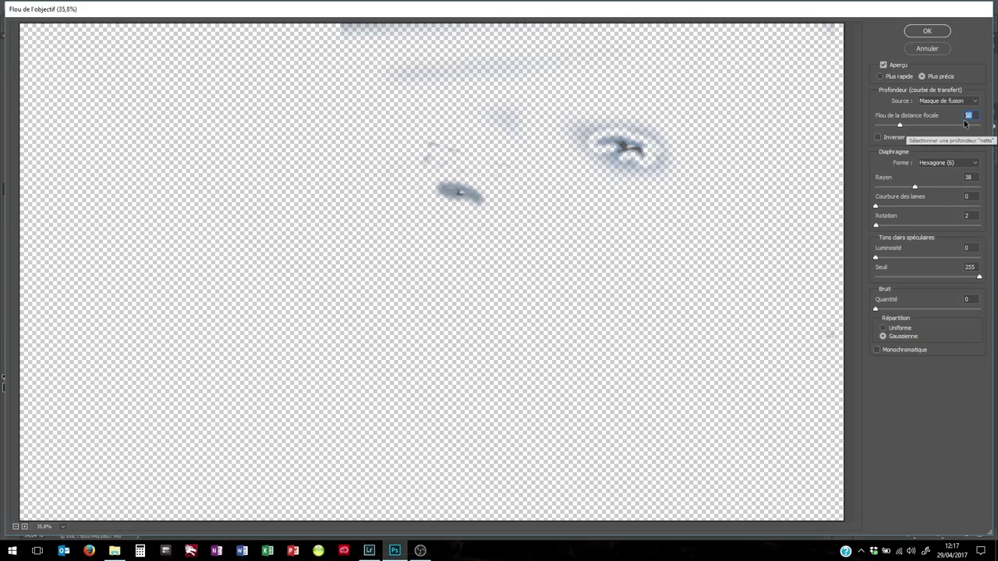
text(7)
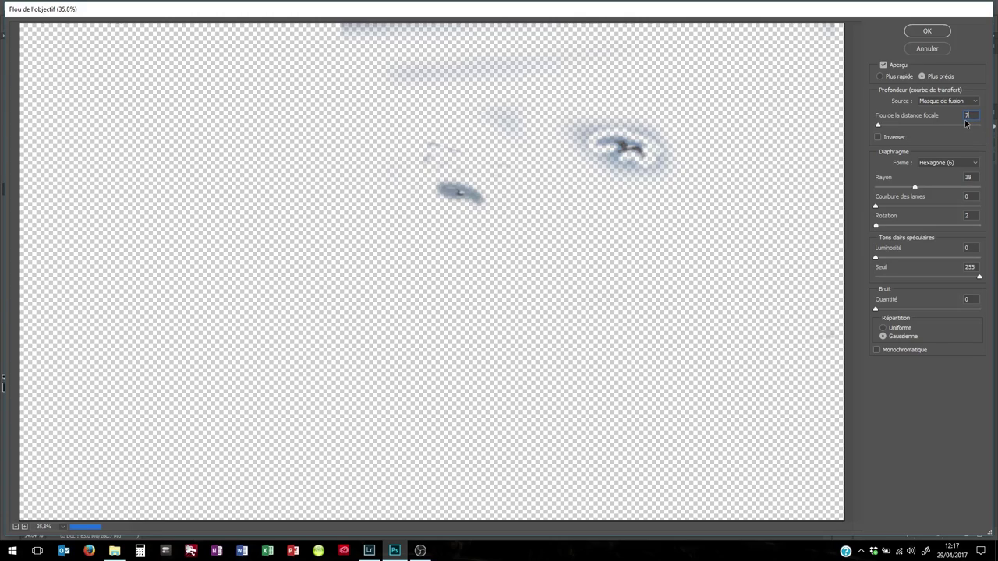
text(0)
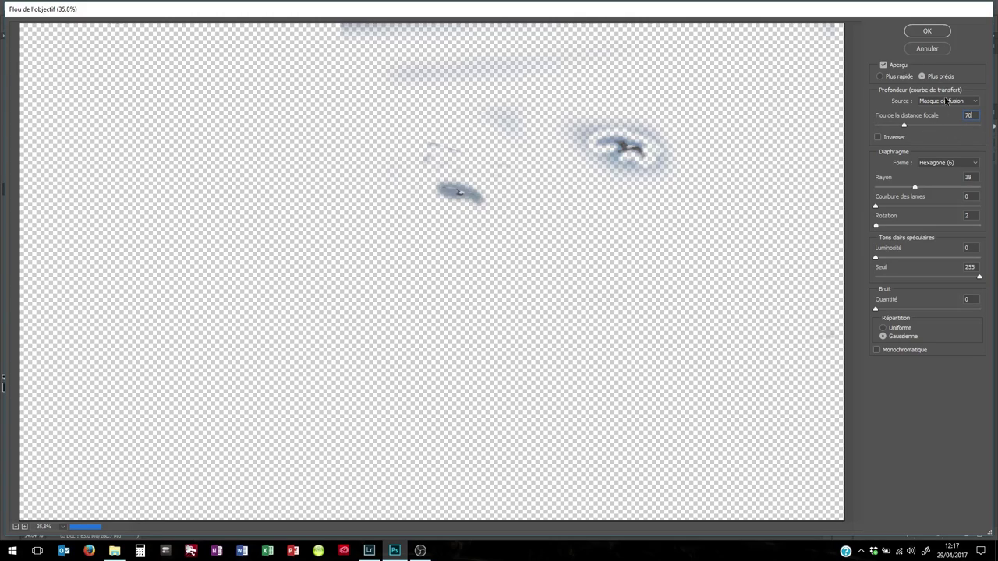